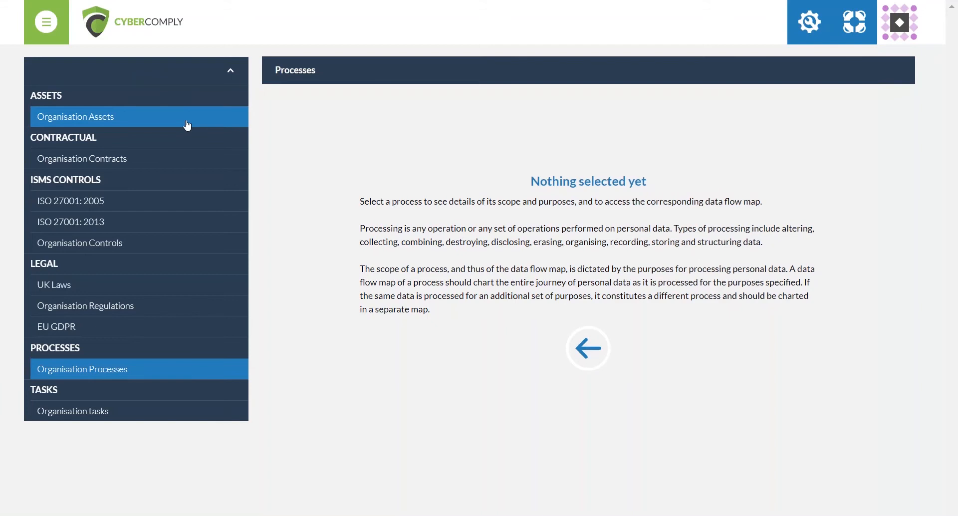
Step: Open the Organisation Assets and review the asset import options without importing anything
click(187, 124)
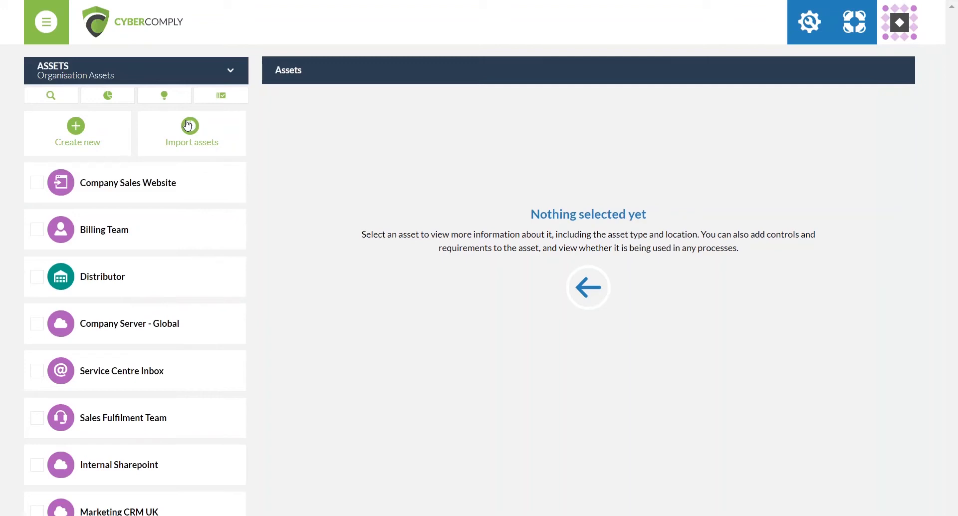
click(187, 125)
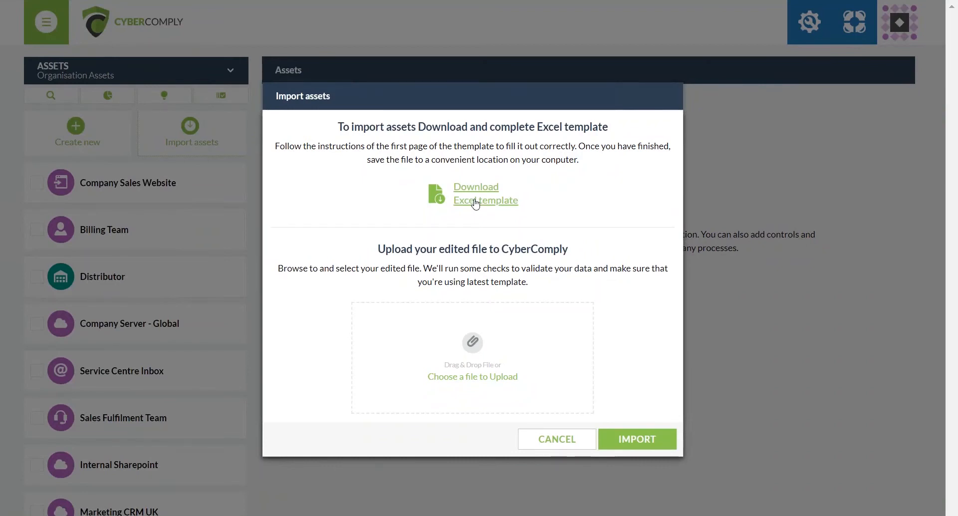
click(555, 440)
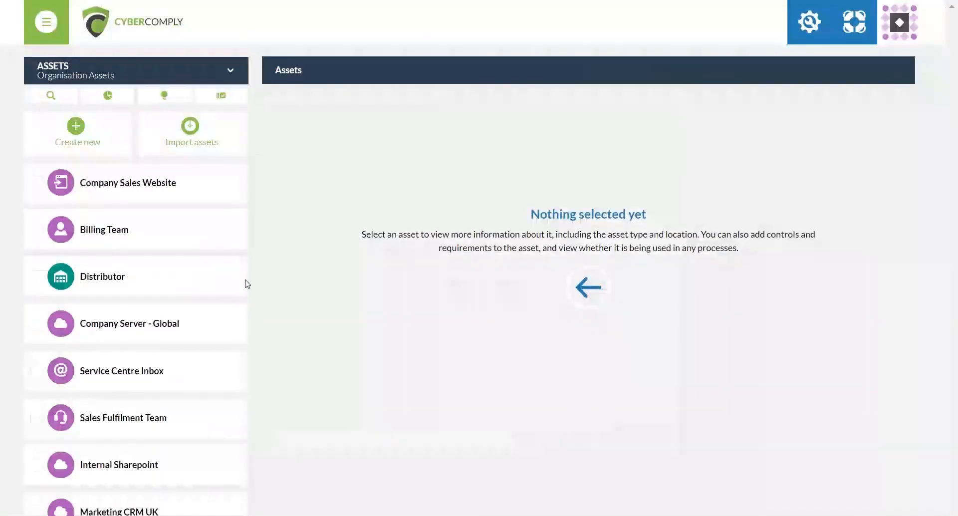
Step: Open the Company Sales Website asset and review its related processes, controls and legal requirements
click(97, 187)
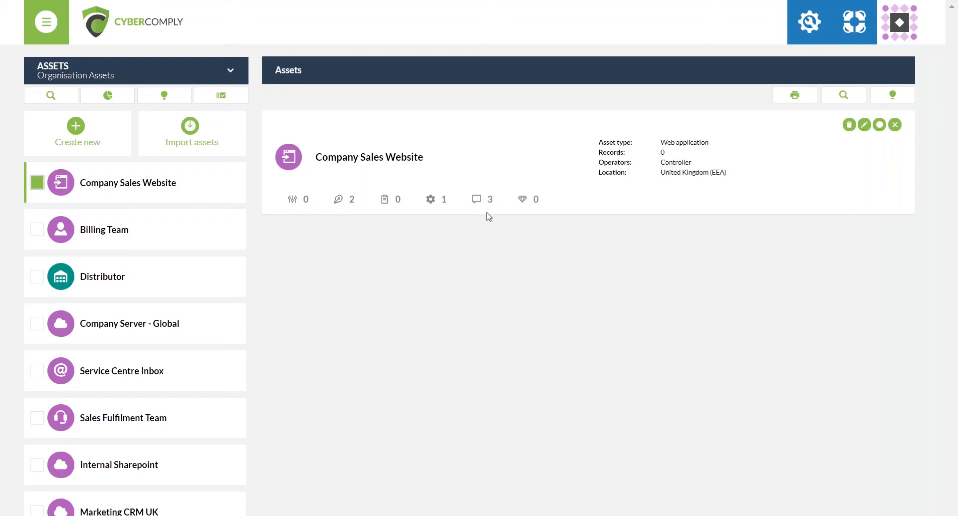
click(432, 202)
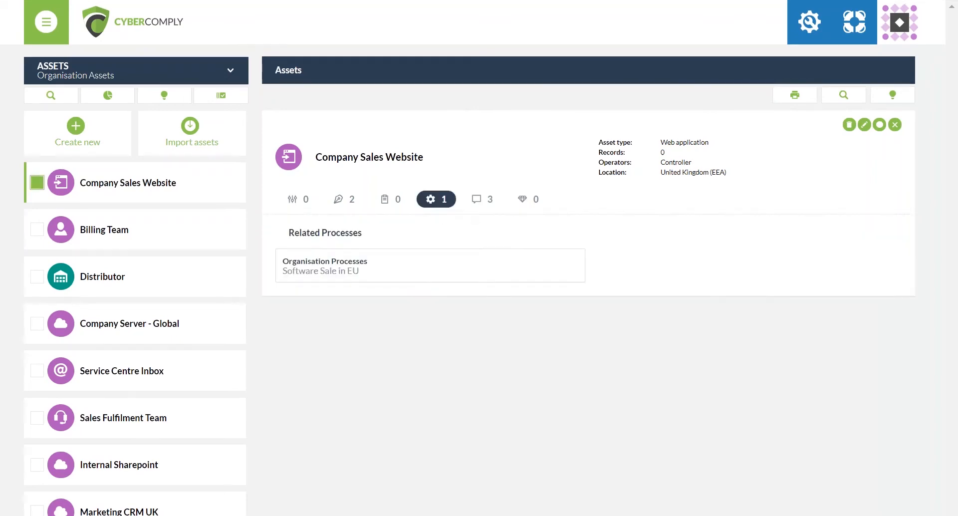
click(298, 205)
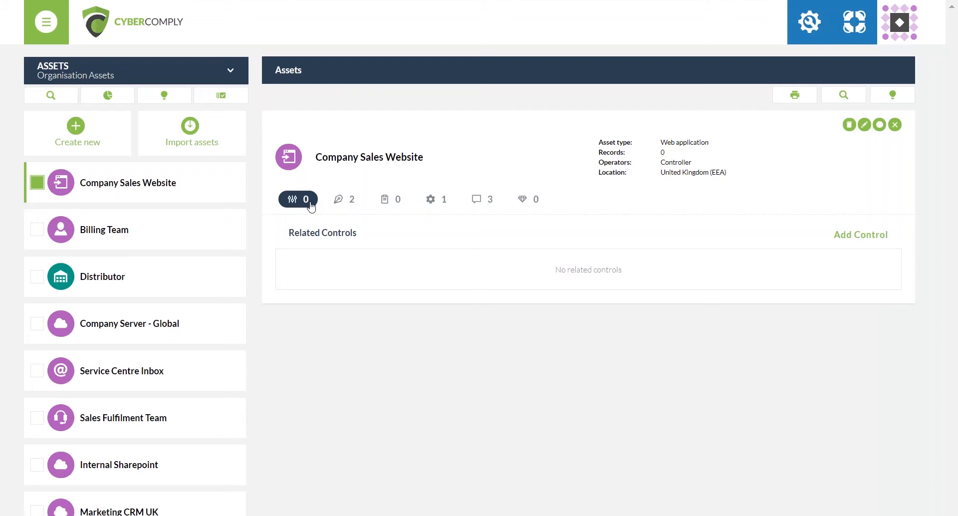
click(356, 206)
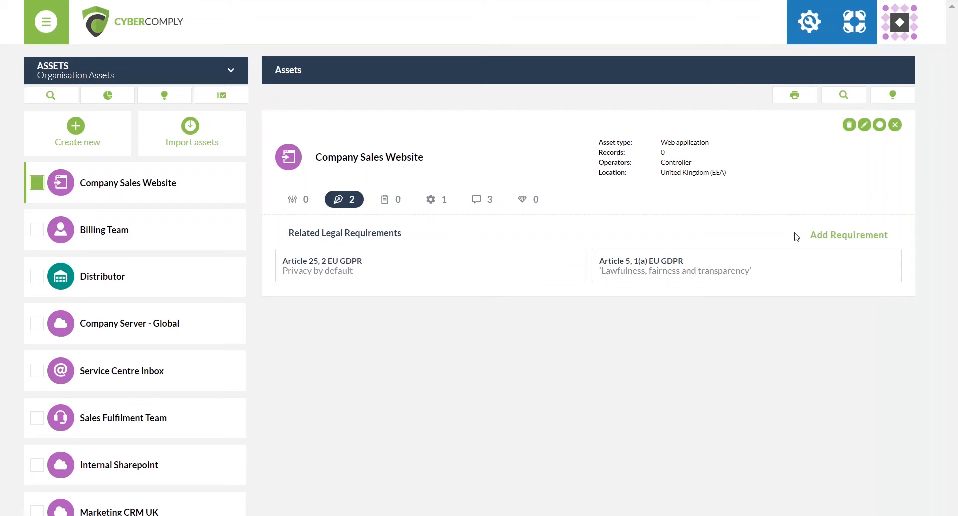
Step: Browse the legal requirements that can be added to Company Sales Website and read Article 1 of the EU GDPR
click(855, 240)
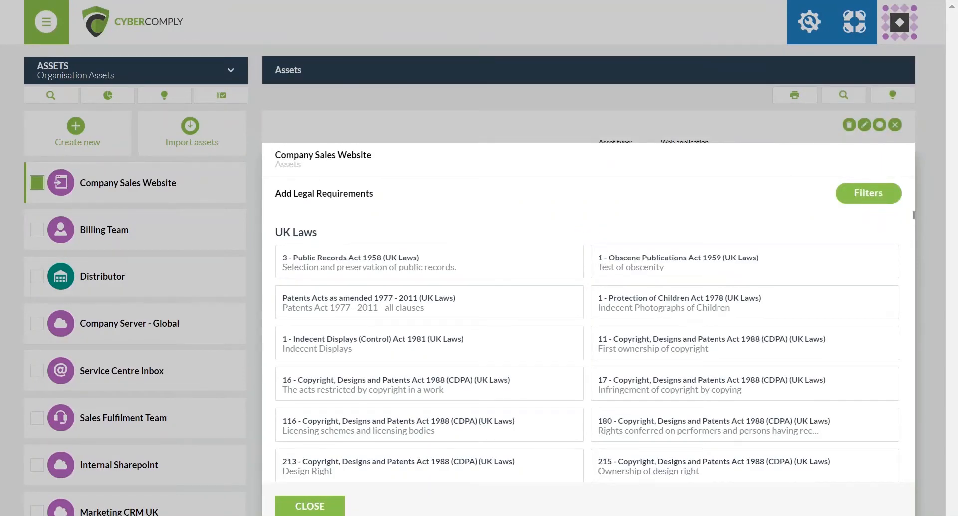
scroll(693, 279, down, 5)
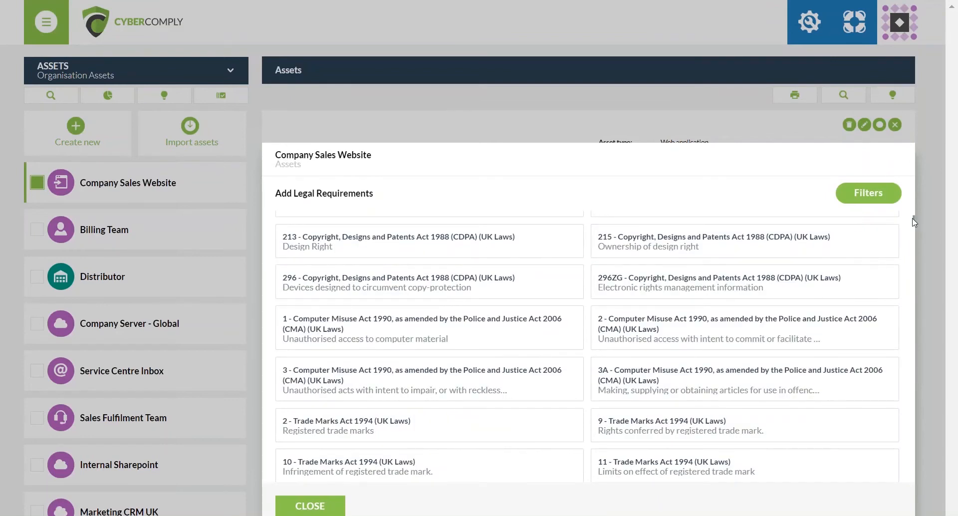
drag(914, 222, 915, 370)
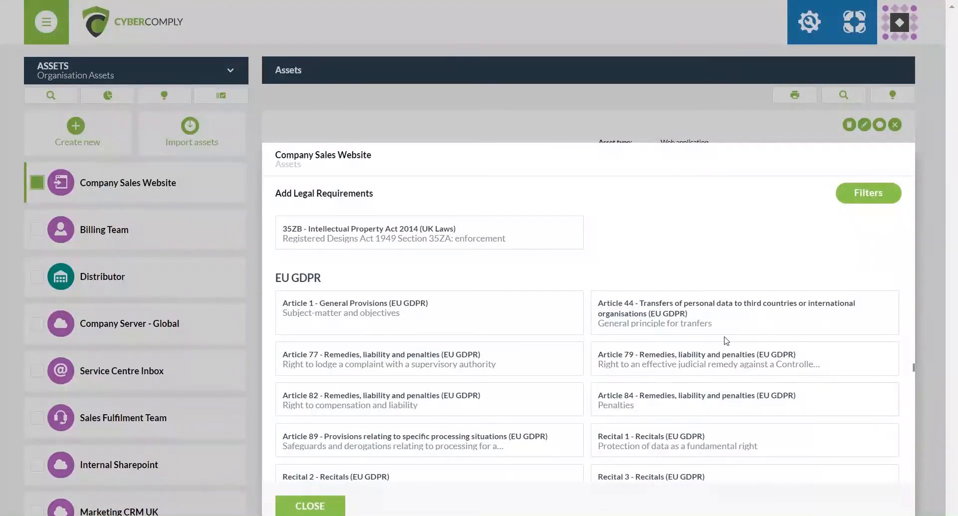
scroll(567, 287, down, 1)
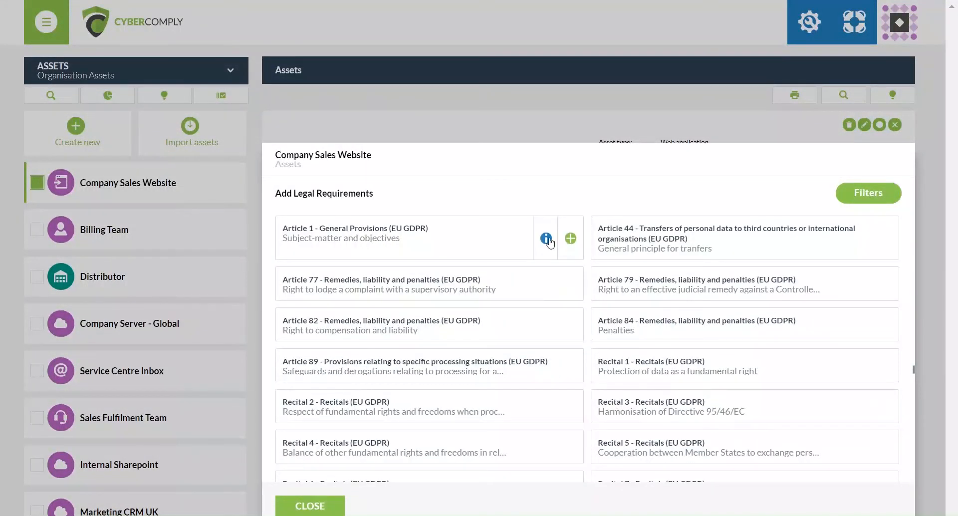
click(547, 239)
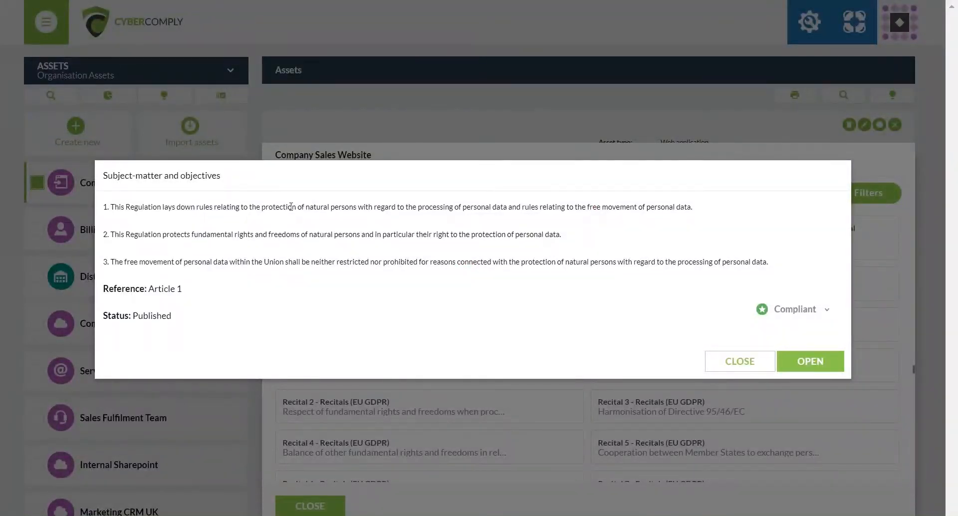
drag(294, 207, 471, 236)
click(471, 236)
click(738, 363)
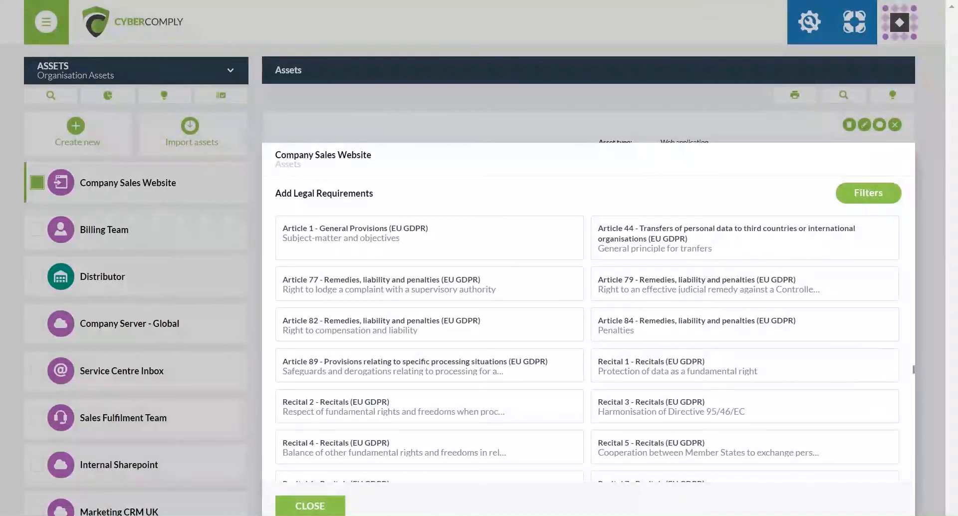
click(334, 502)
Step: Review the related tasks of Company Sales Website and the owner, deadline and description fields for a new task
click(391, 200)
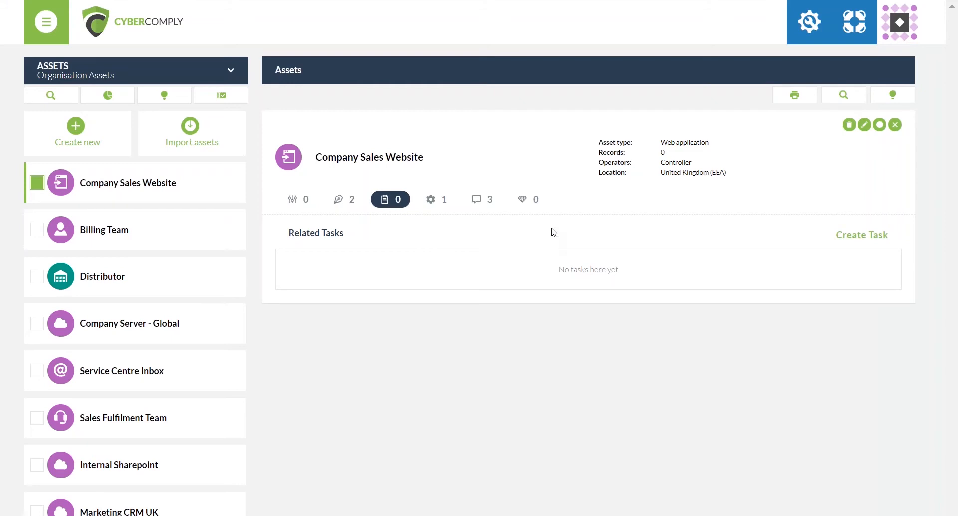
click(874, 240)
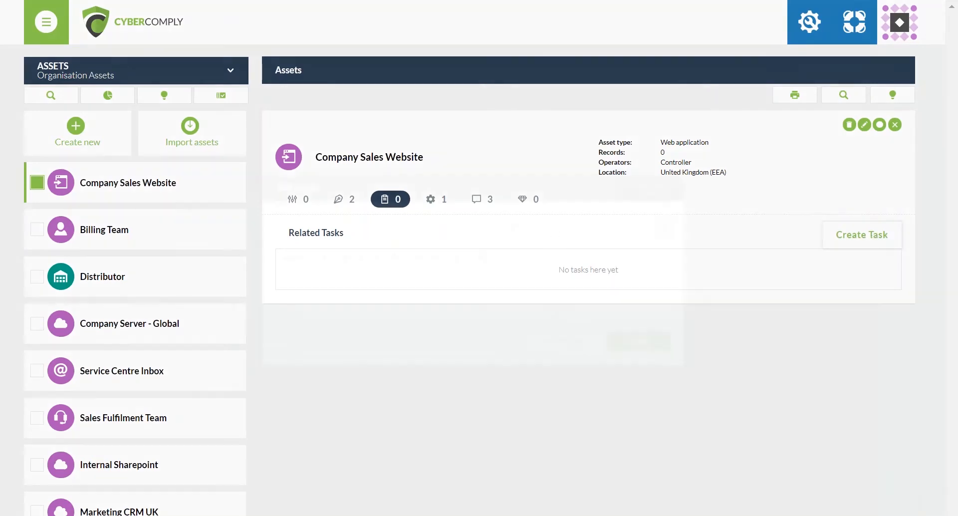
click(396, 234)
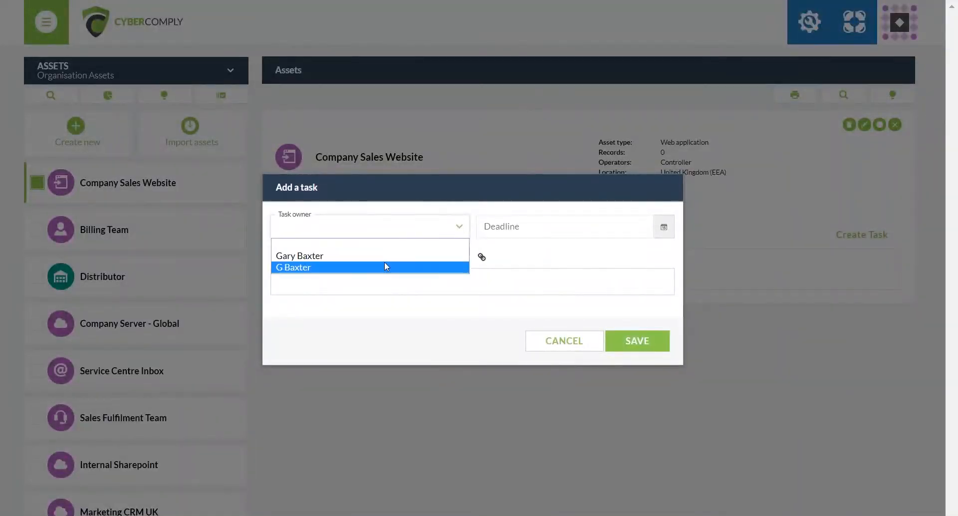
click(534, 227)
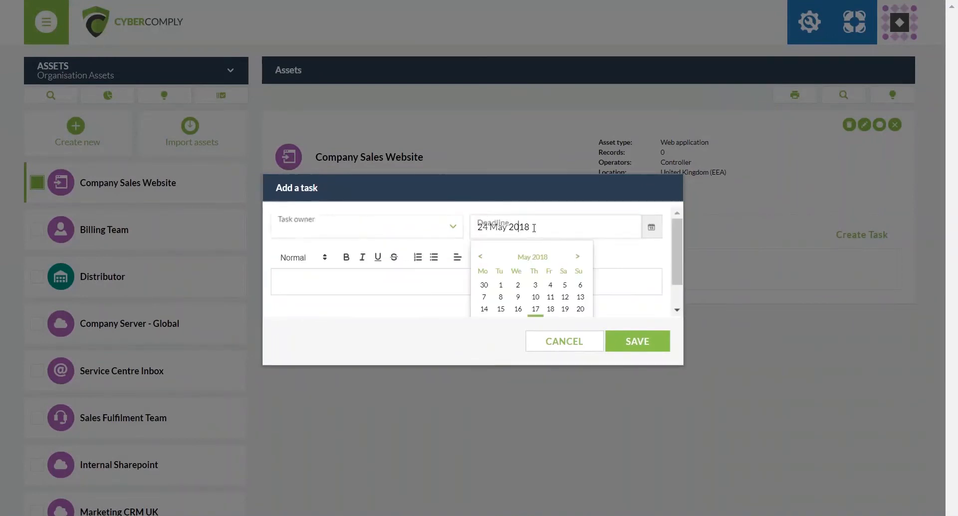
click(405, 282)
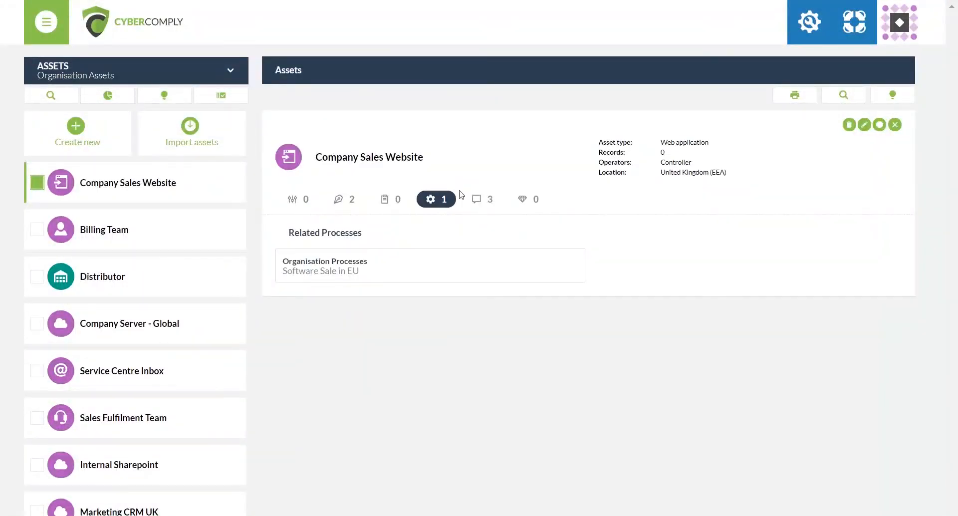
Step: Review the Company Sales Website messages and comment form, and the assets that can be associated with it
click(475, 199)
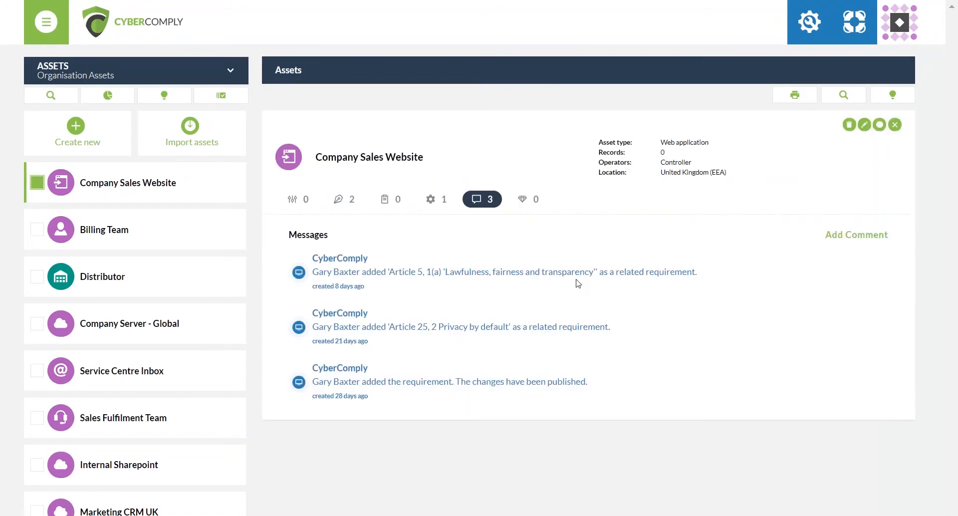
click(843, 236)
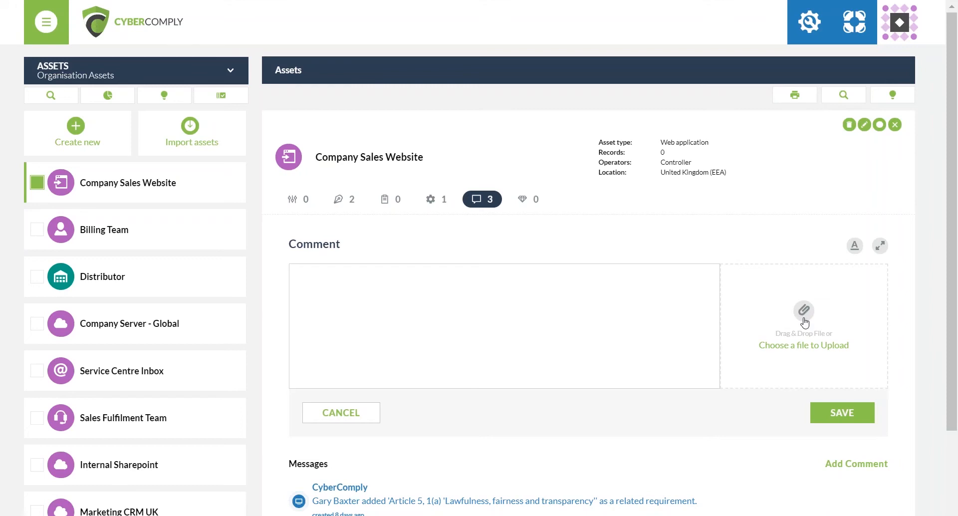
click(531, 200)
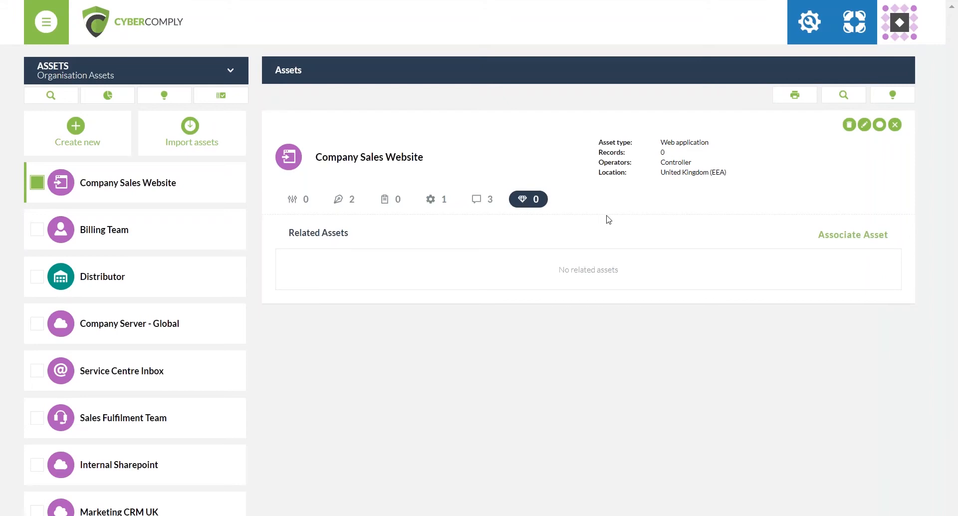
click(878, 240)
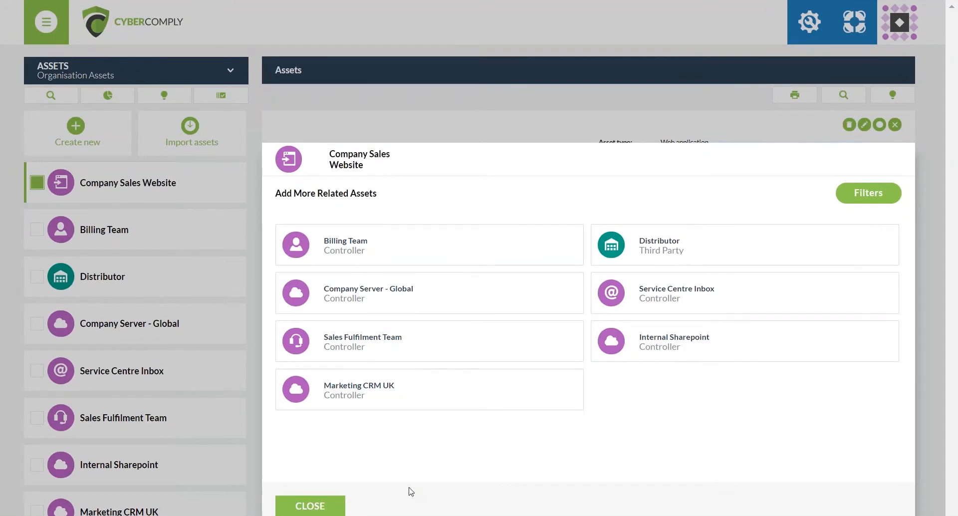
click(330, 506)
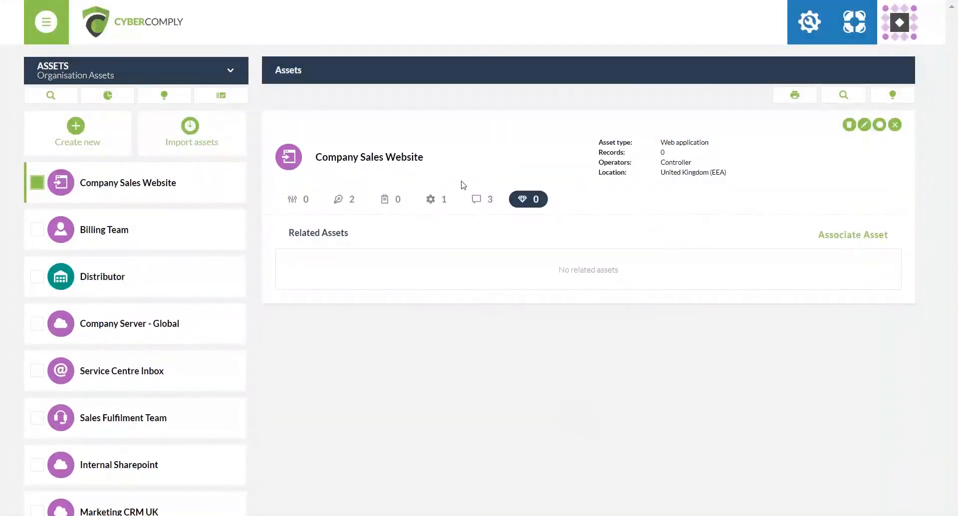
Step: Deselect the Company Sales Website asset and switch to the Organisation Processes
click(76, 170)
click(121, 74)
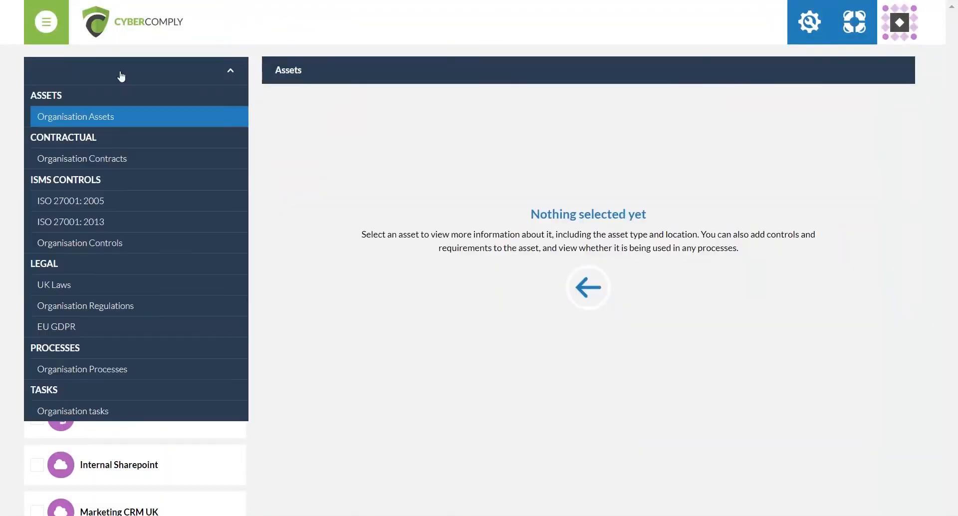
click(118, 368)
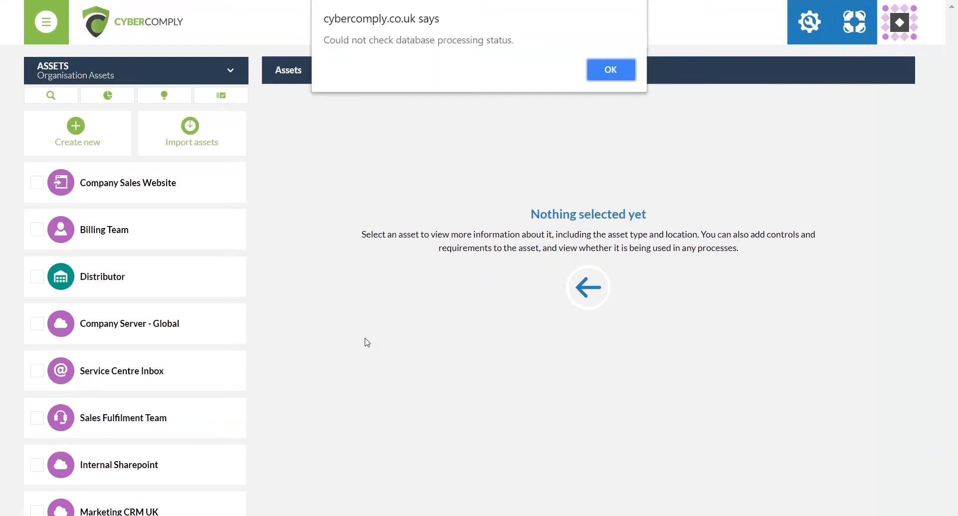
click(612, 75)
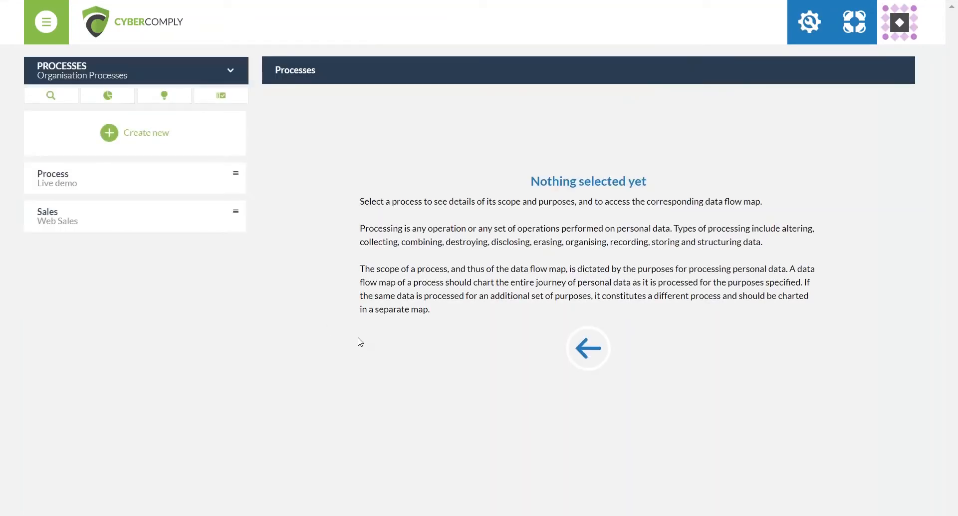
Step: Examine the process search filter, breakdown chart and page help, and show all processes at once before clearing the selection
click(51, 95)
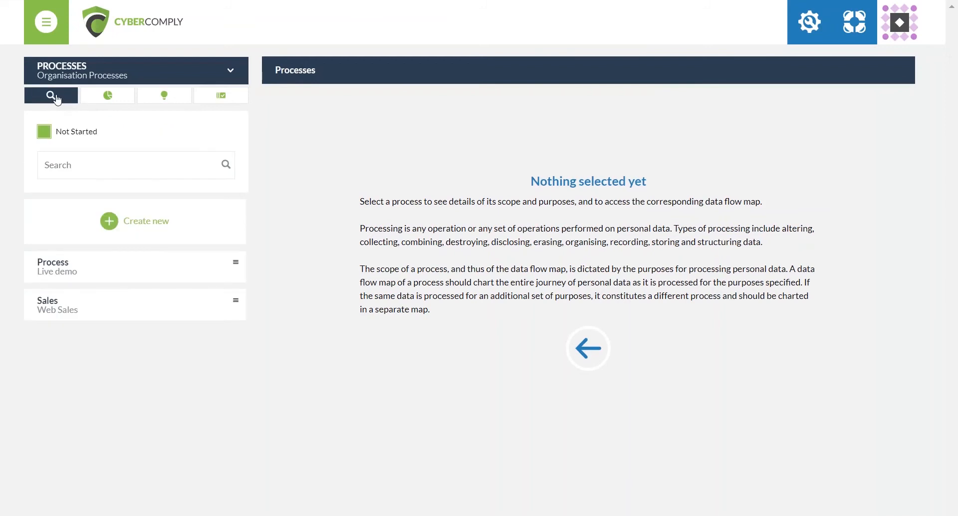
click(116, 96)
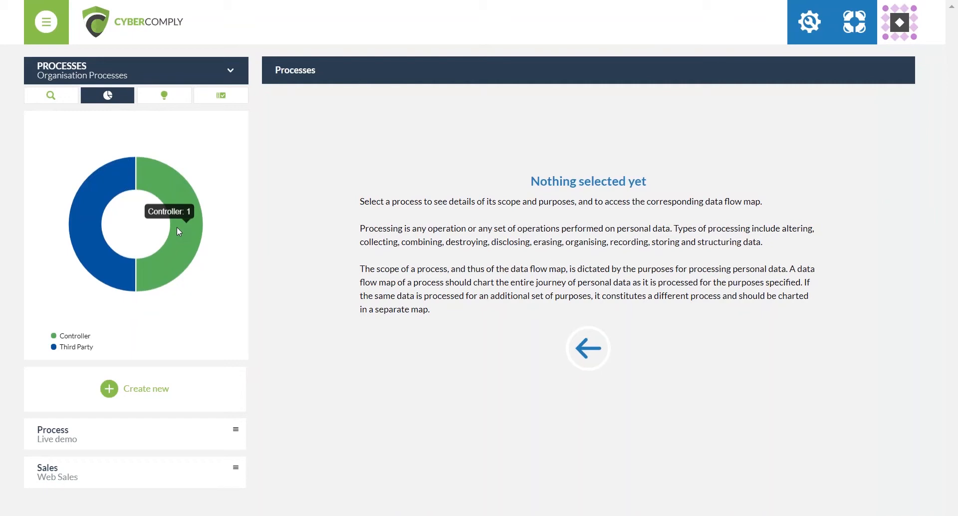
click(165, 95)
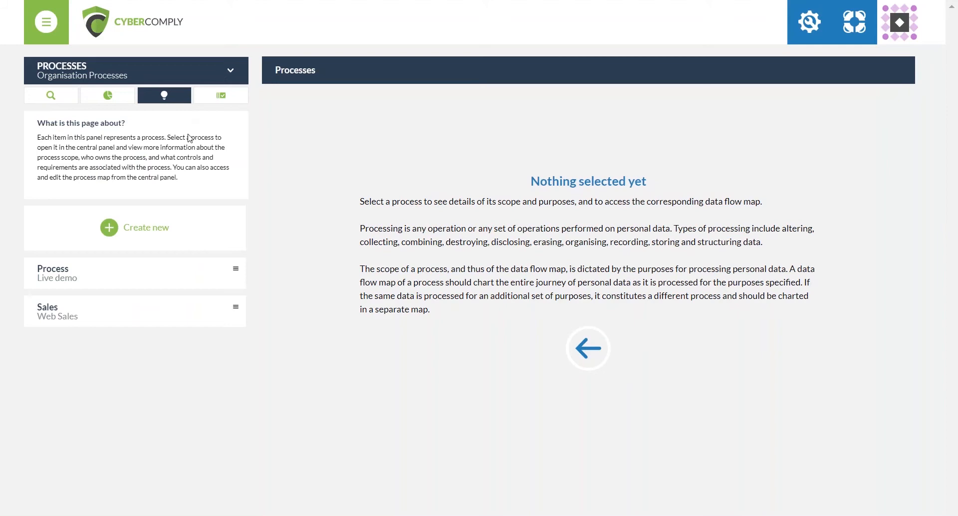
click(220, 100)
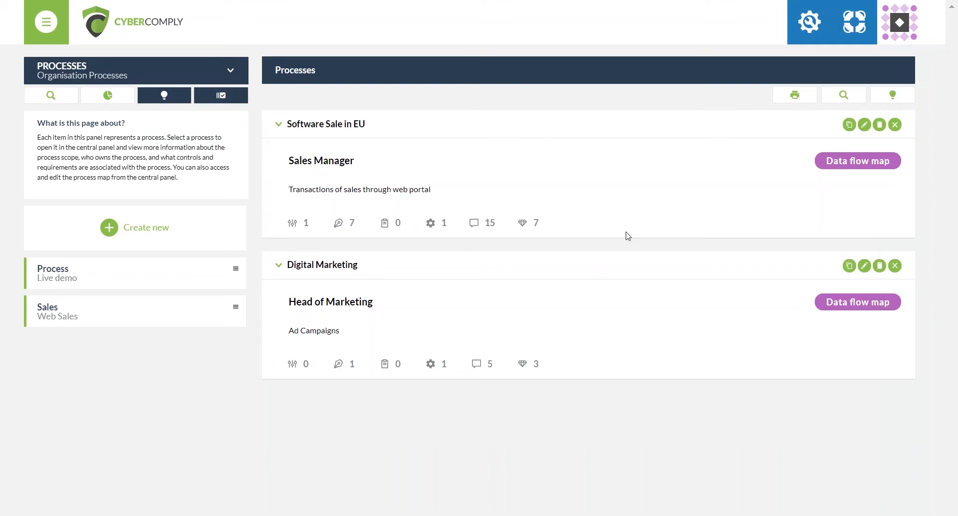
click(221, 98)
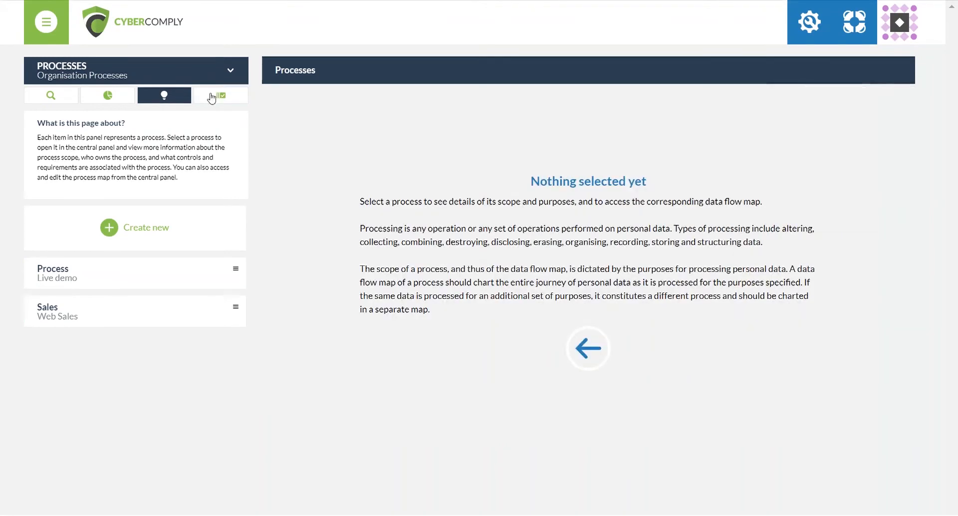
click(164, 102)
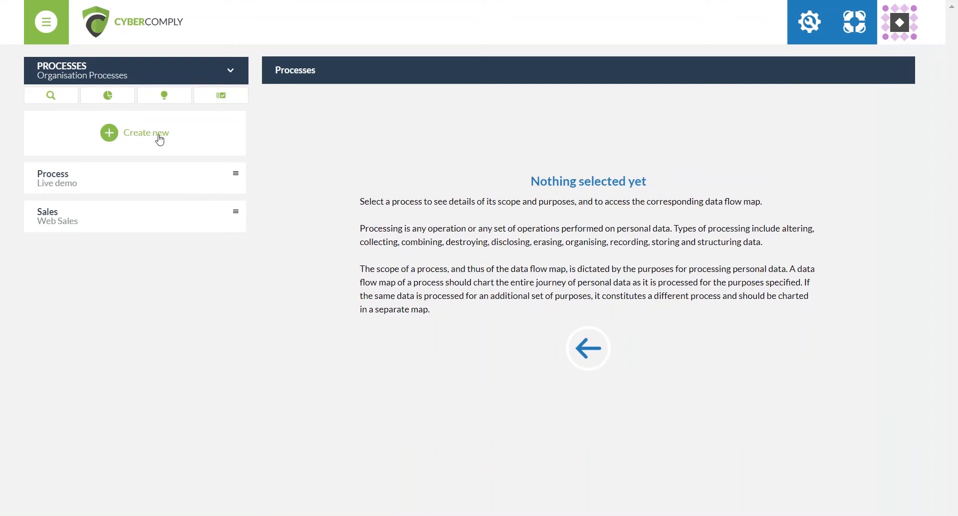
Step: Expand the Live demo and Web Sales groups to show the processes they contain
click(148, 183)
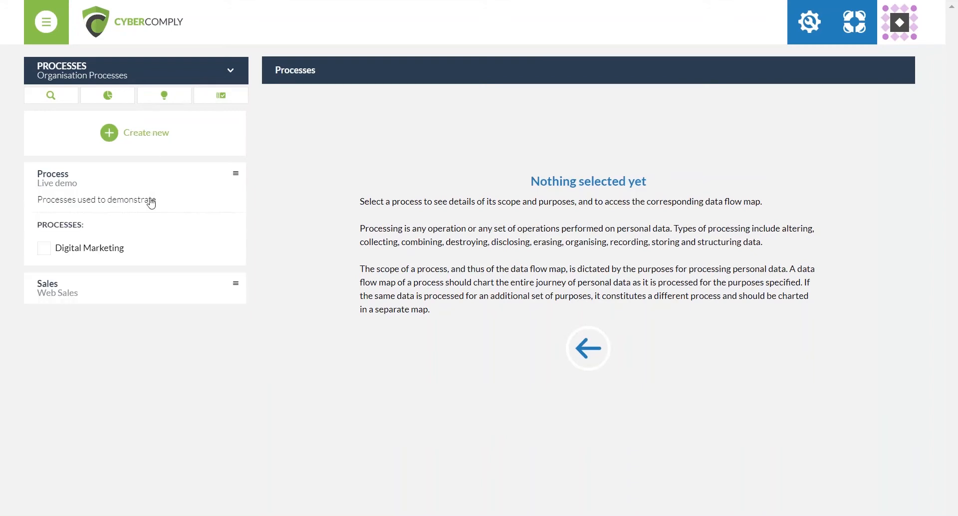
click(146, 275)
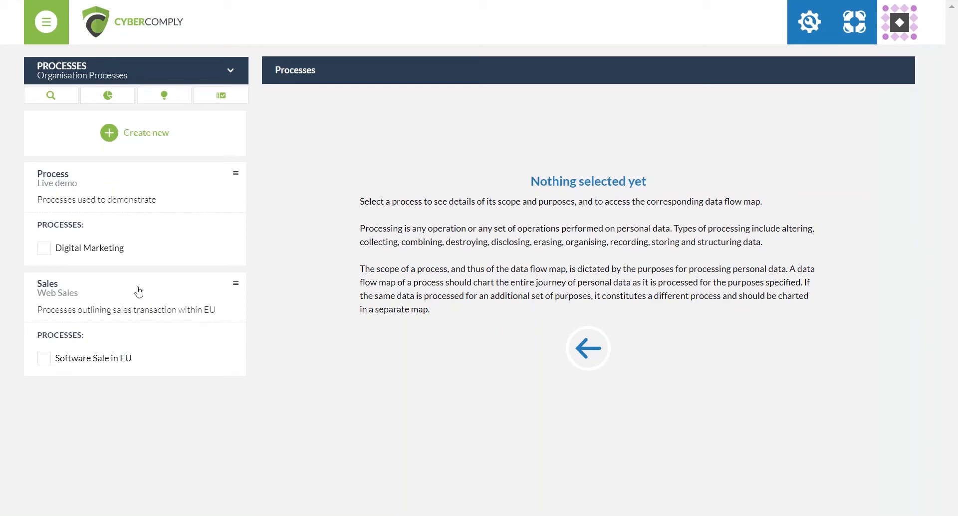
Step: Start creating a new process and switch to edit mode
click(127, 132)
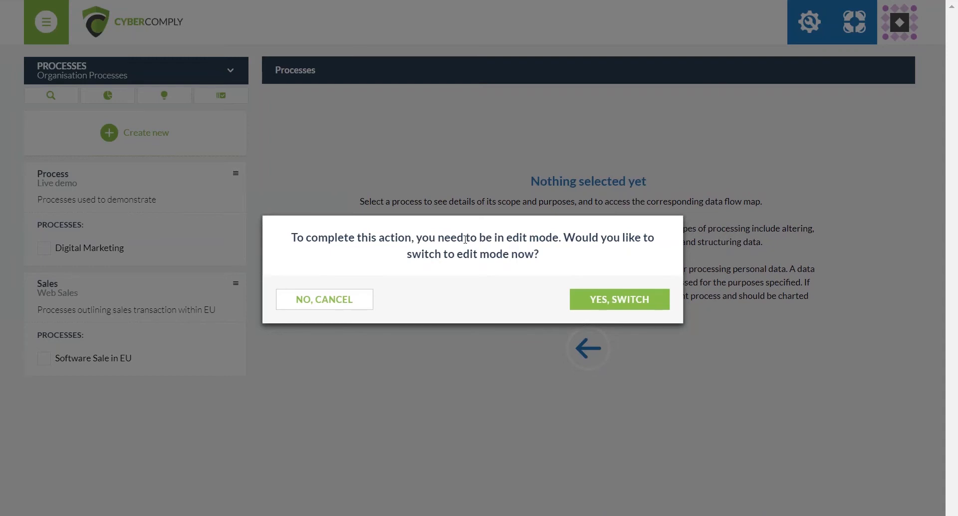
click(624, 299)
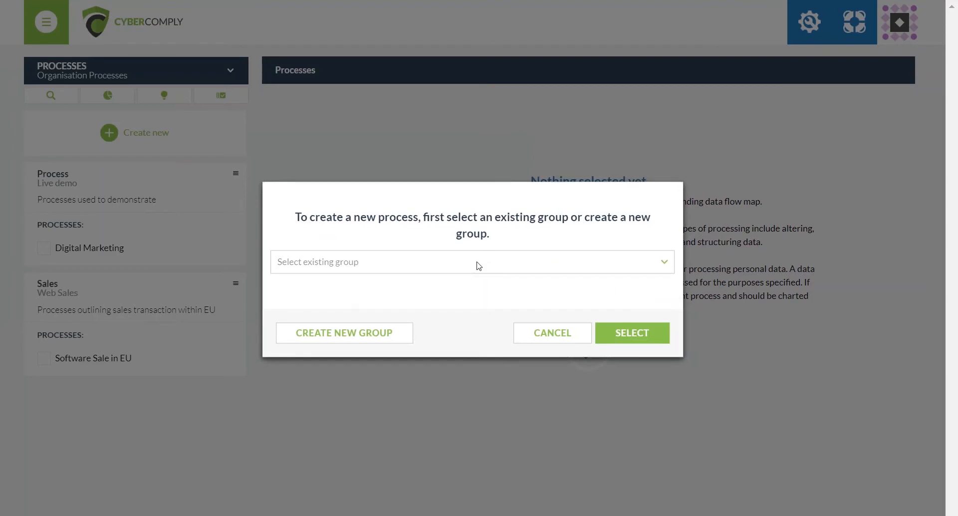
click(478, 266)
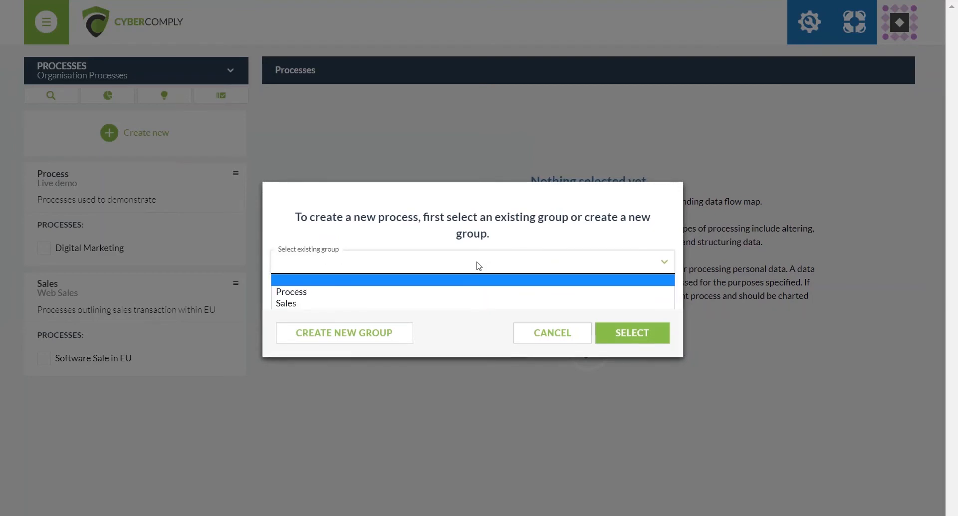
click(455, 318)
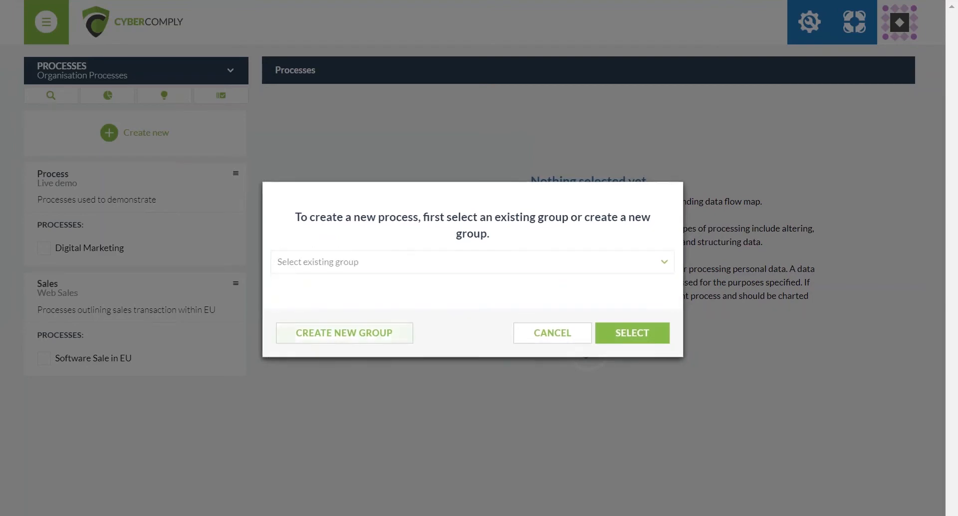
click(379, 335)
click(377, 218)
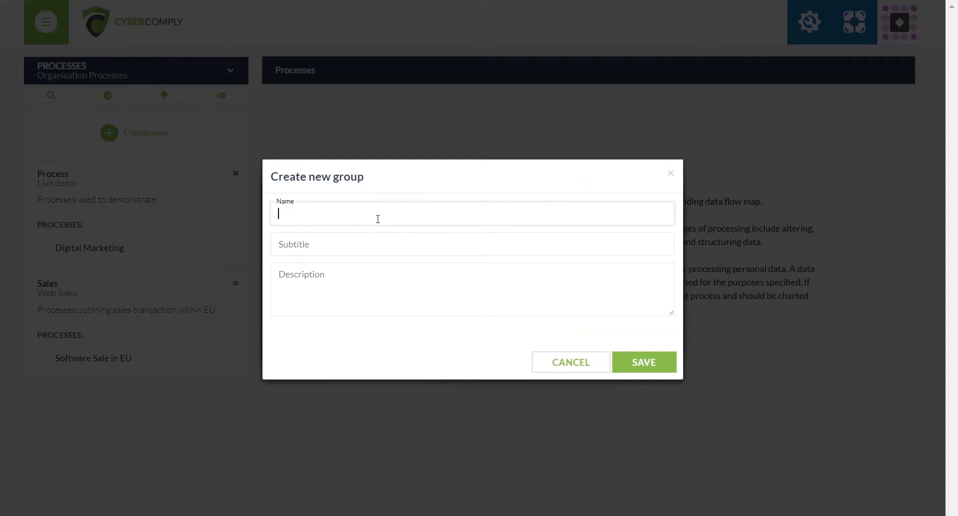
click(572, 367)
Step: Choose the existing Sales group for the new process
click(442, 262)
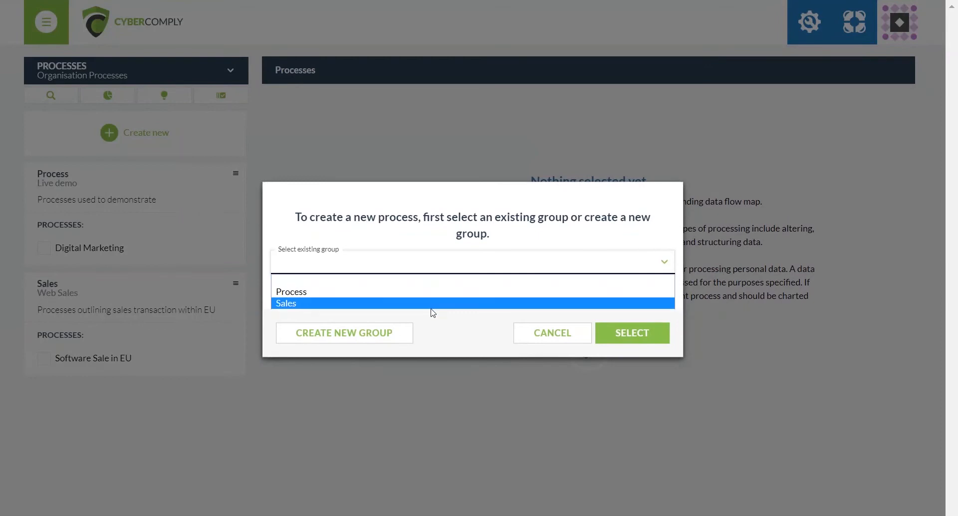
click(437, 305)
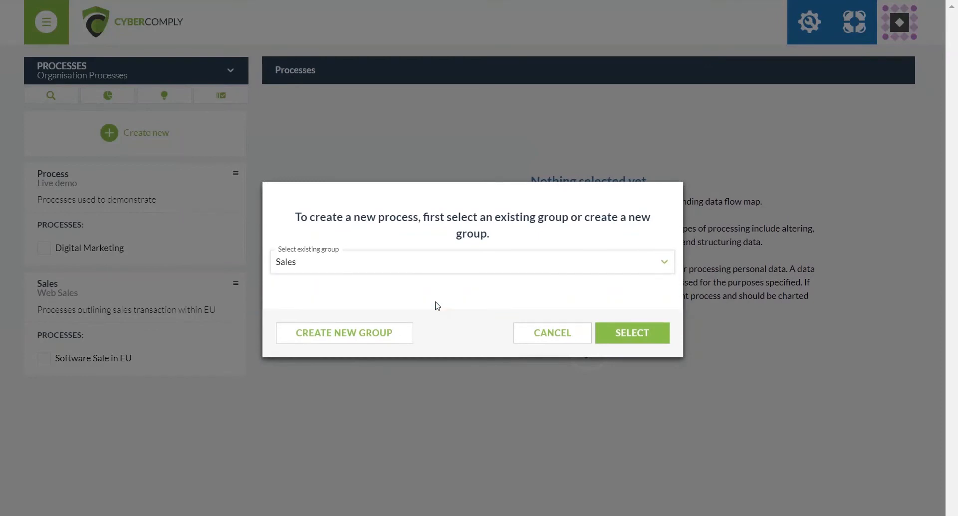
click(634, 335)
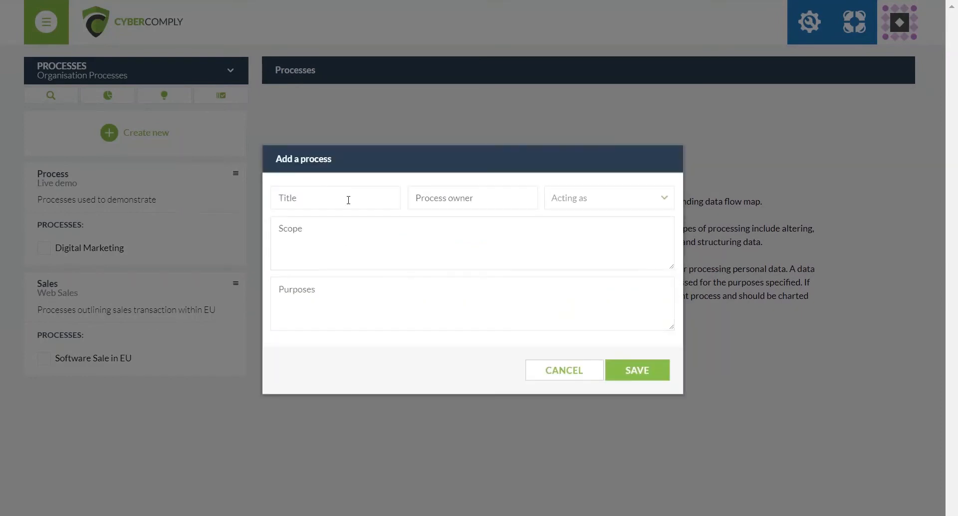
Step: Title the process "Software Sales within EEA", with Sales Manager as process owner and acting as Controller
click(347, 199)
text(Software Sales within)
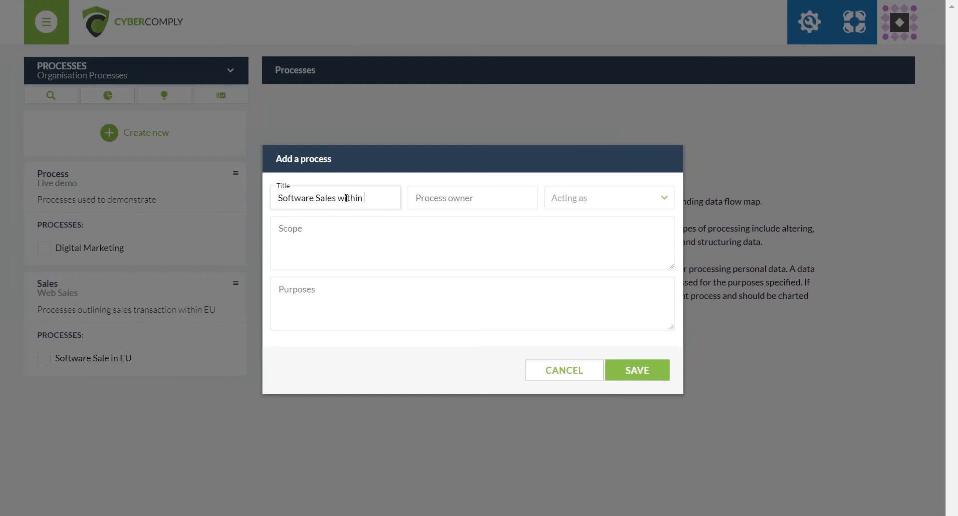
text( EEA)
click(431, 203)
text(Sal)
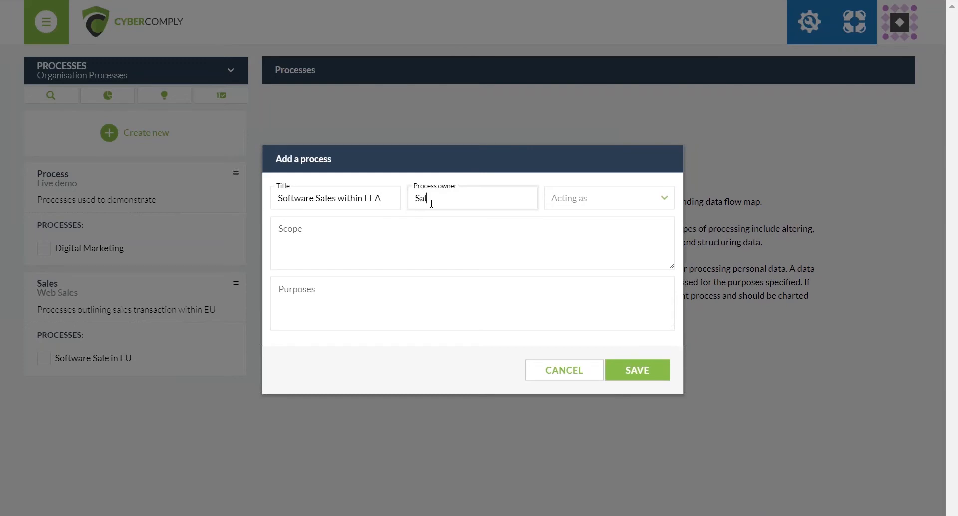
text(es Manager)
click(579, 203)
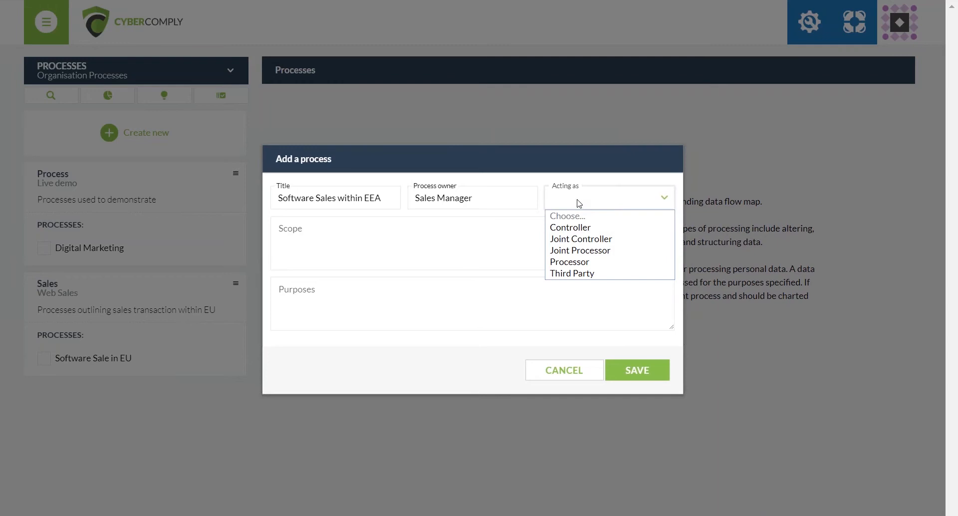
click(589, 231)
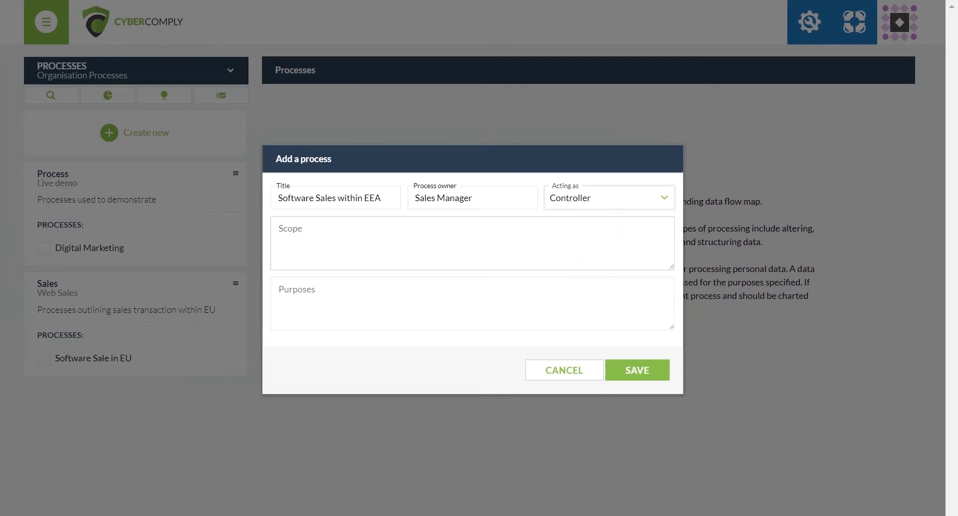
Step: Enter "Transactions of sales within the EEA" as the scope of the process
click(559, 234)
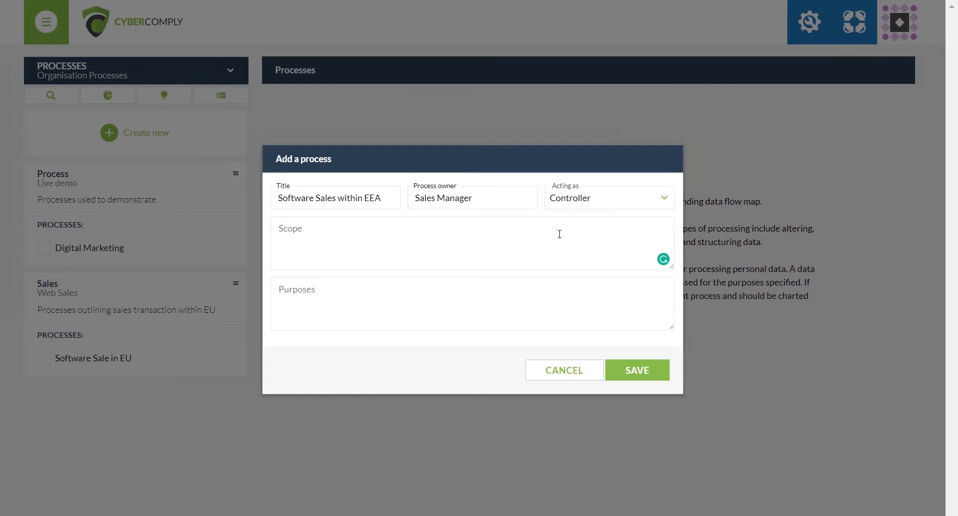
text(Transactionis of)
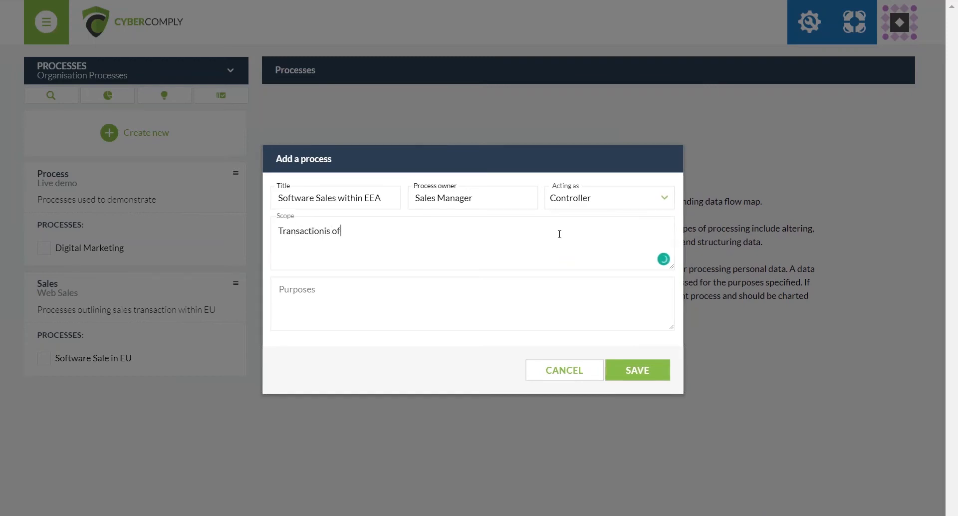
text( sales within t)
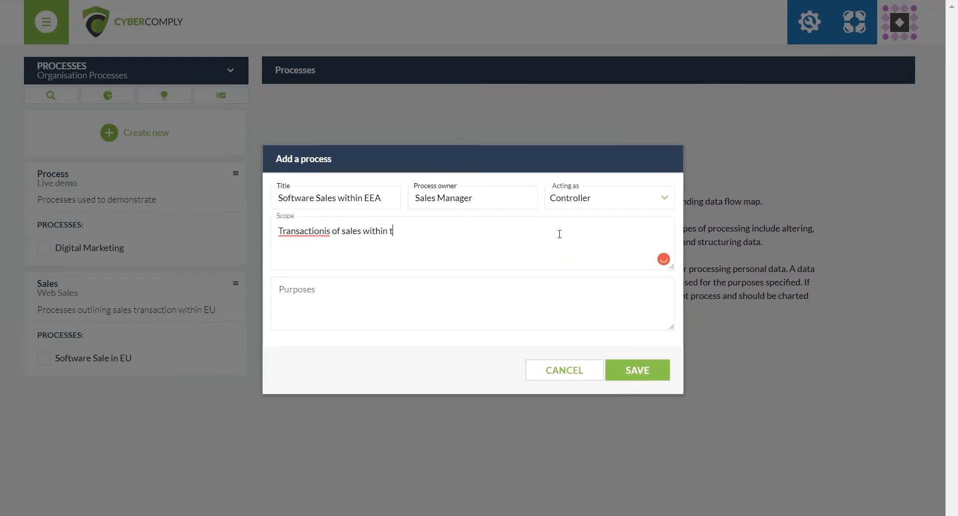
text(he EEA)
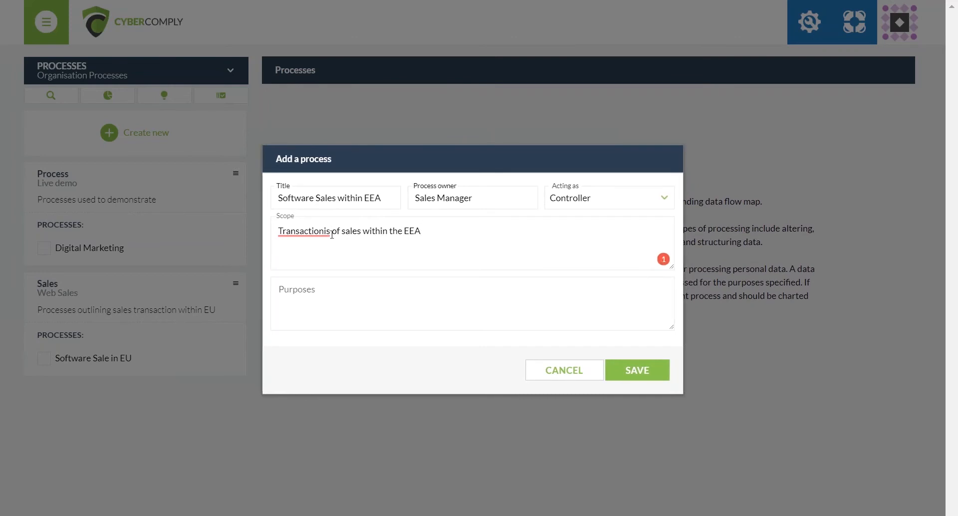
key(BackSpace)
key(BackSpace)
text(ns)
Step: Enter "Fulfilment of software products" as the purposes and save the new process
click(413, 287)
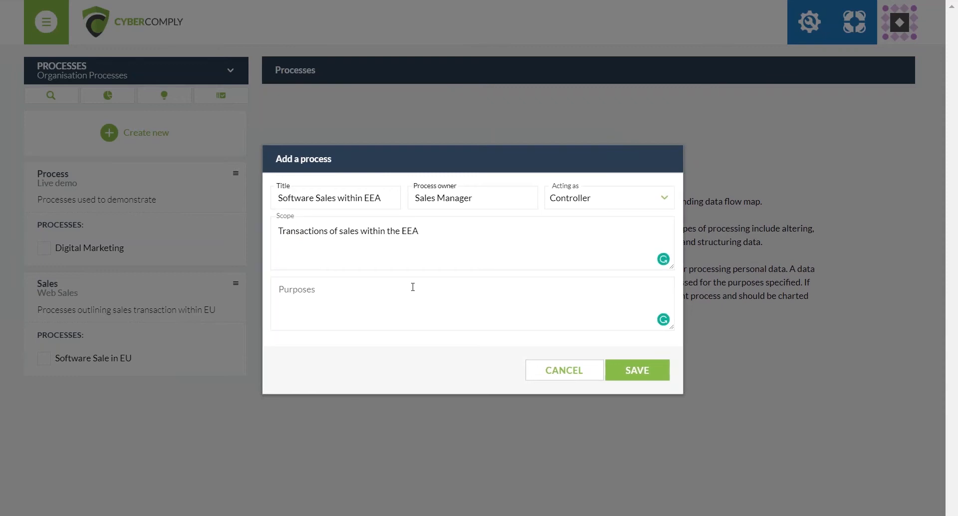
text(Fulfilment of software pr)
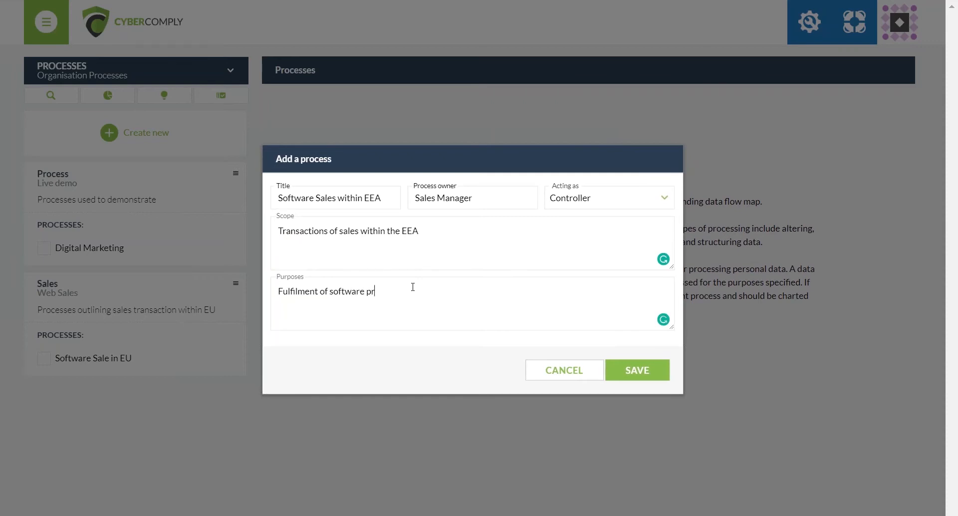
text(oducts withing)
key(BackSpace)
key(BackSpace)
key(BackSpace)
key(BackSpace)
key(BackSpace)
key(BackSpace)
key(BackSpace)
key(BackSpace)
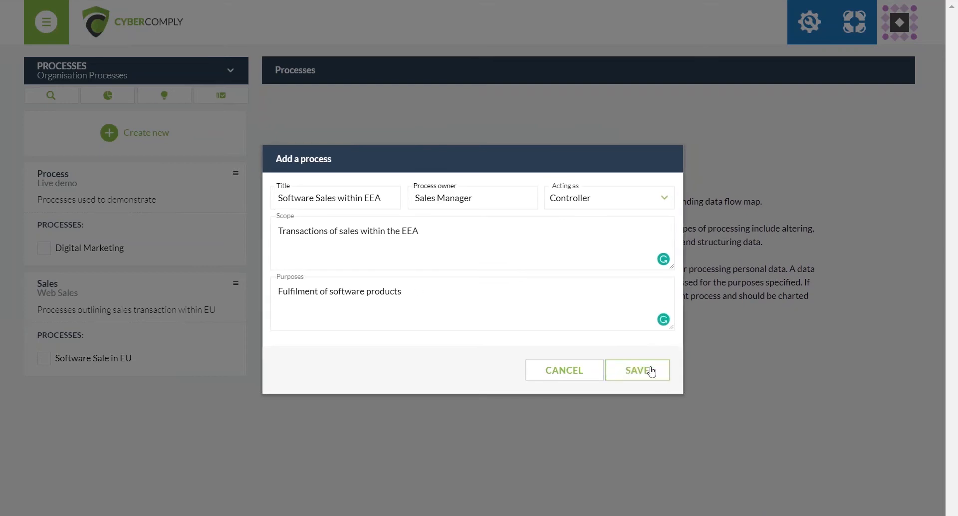
click(652, 372)
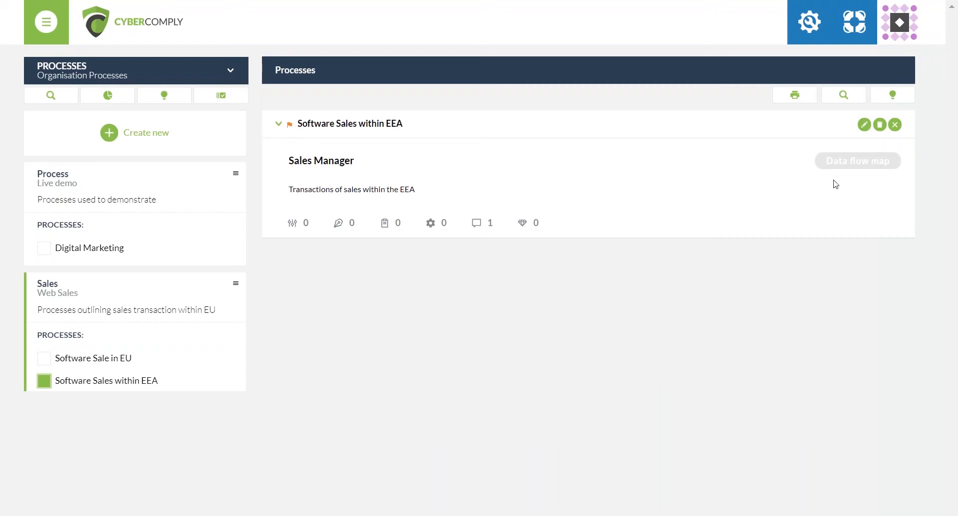
Step: Add the ISO 27001: 2013 control A.5.1.1, Policies for information security, to the Software Sales within EEA process
mouse_move(843, 174)
click(298, 223)
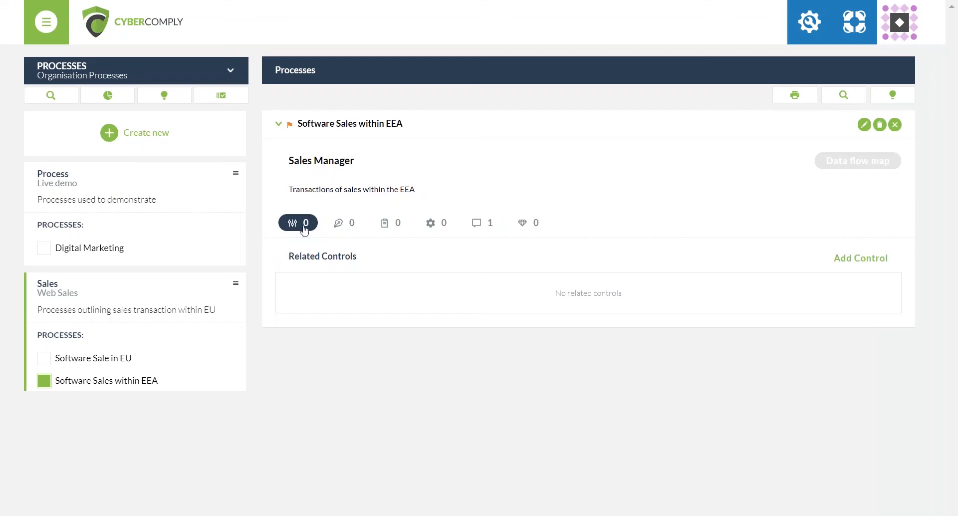
click(861, 259)
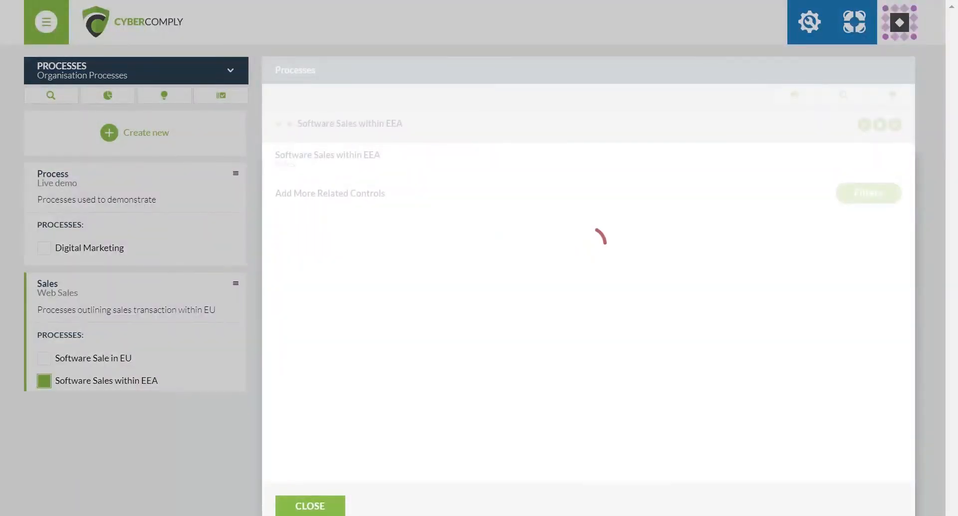
click(570, 263)
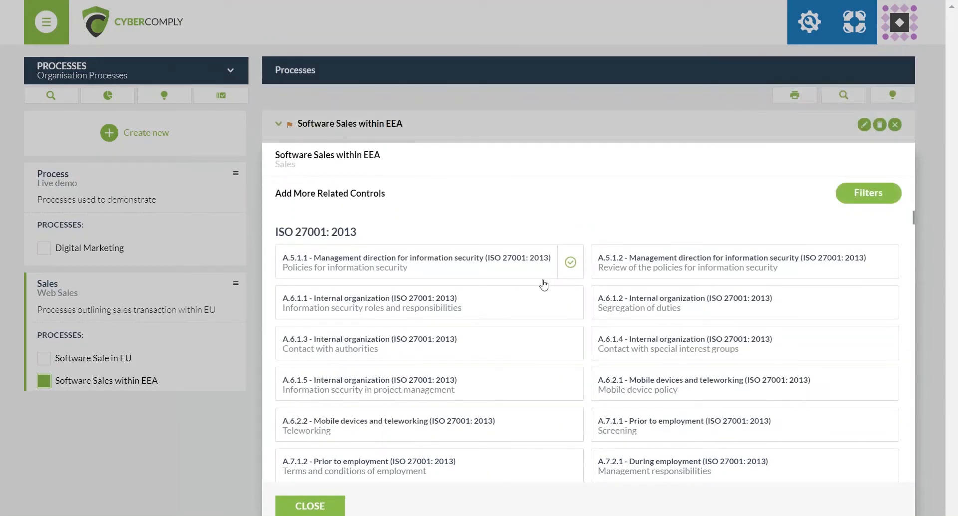
click(310, 506)
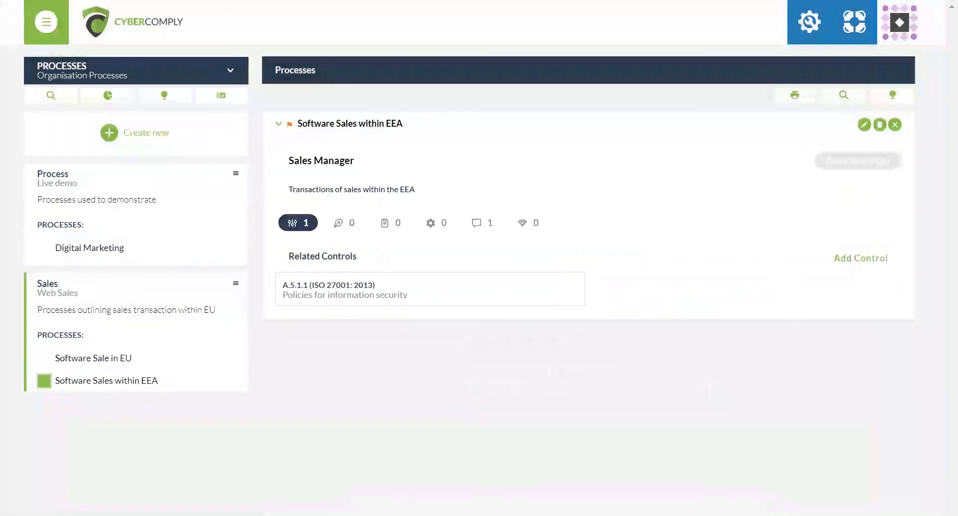
Step: Add the UK legal requirement 3 - Public Records Act 1958 to the Software Sales within EEA process
click(339, 229)
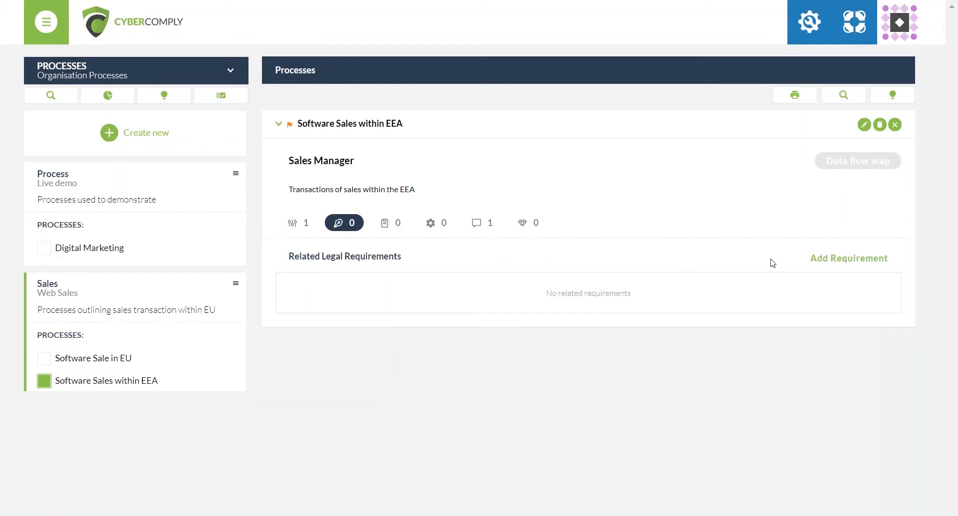
click(836, 259)
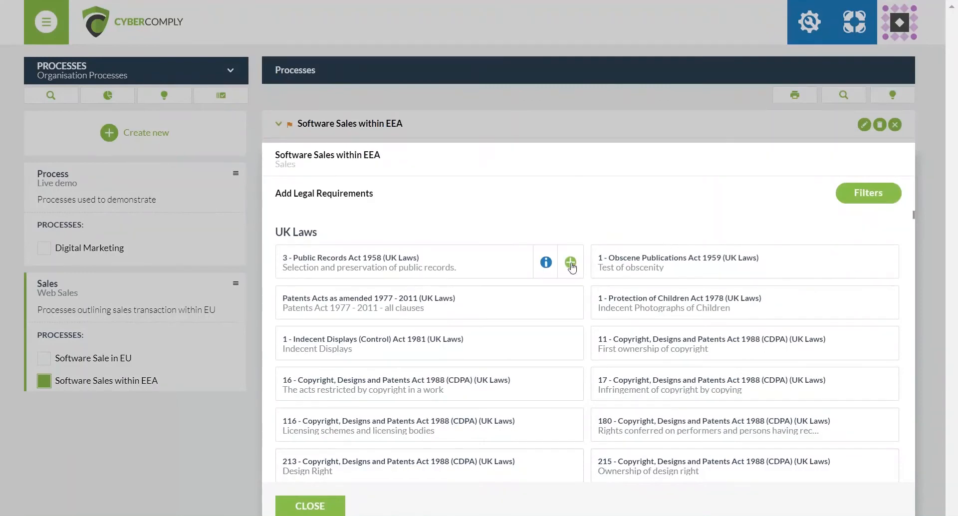
click(570, 263)
click(310, 506)
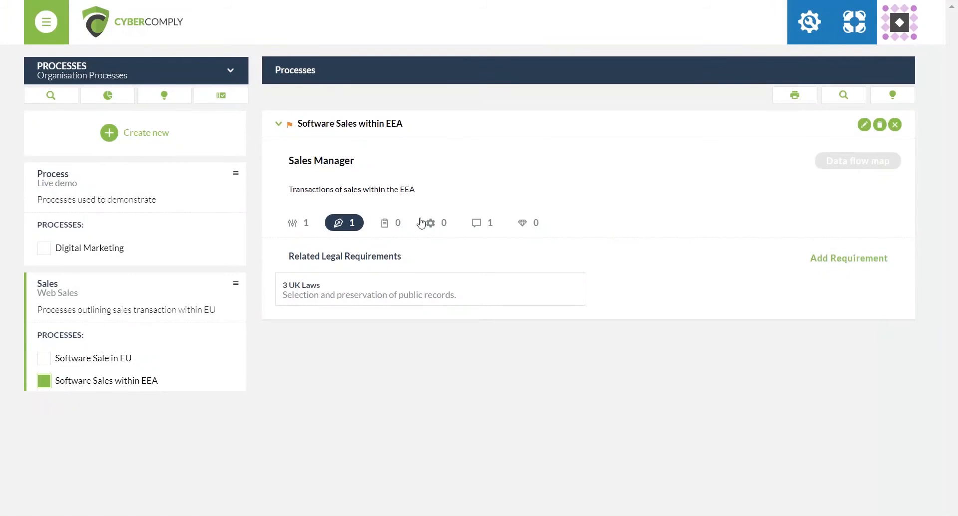
Step: Create a related task for the process with an assigned owner, deadline 31 May 2018 and description "TEST", and save it
click(384, 224)
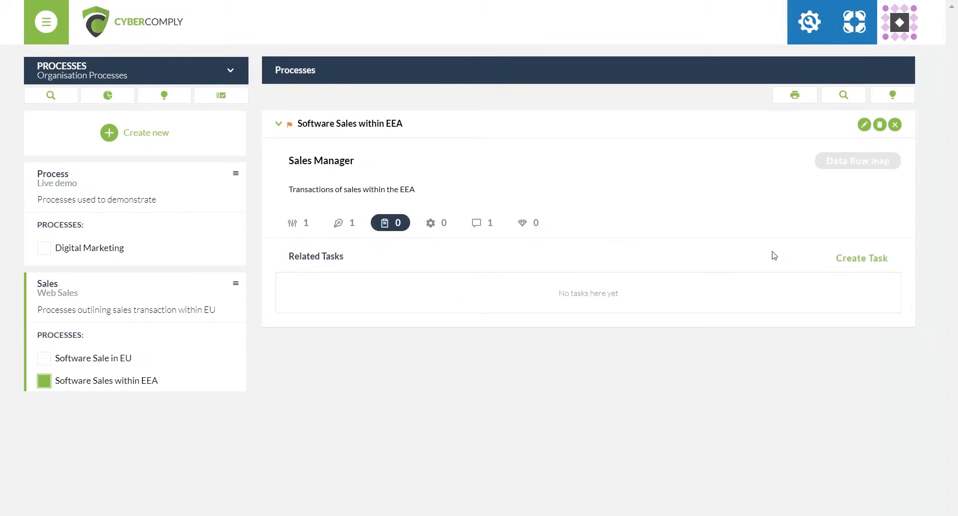
click(857, 268)
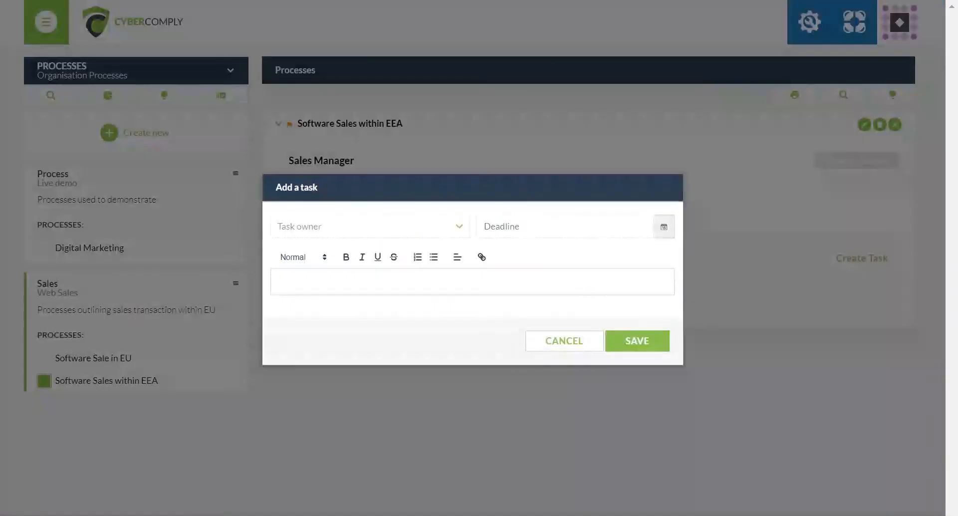
click(368, 228)
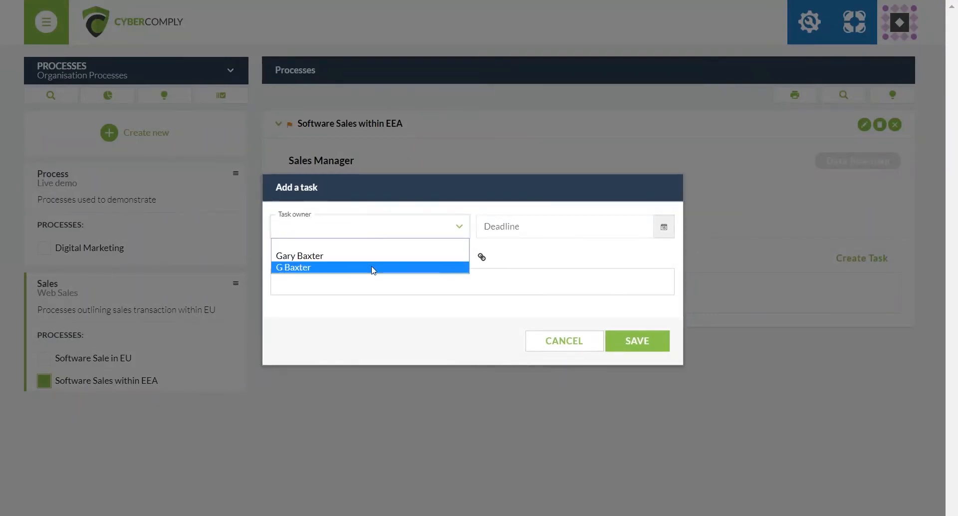
click(372, 269)
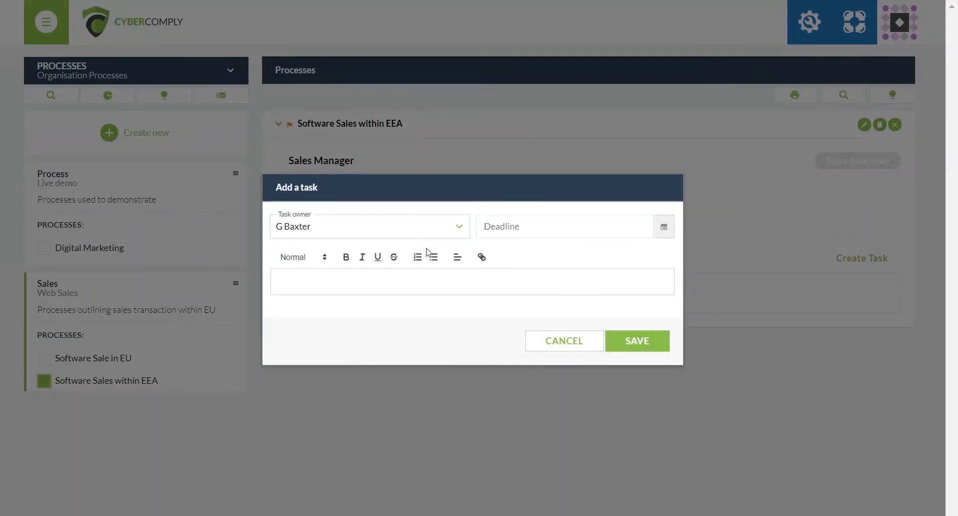
click(586, 225)
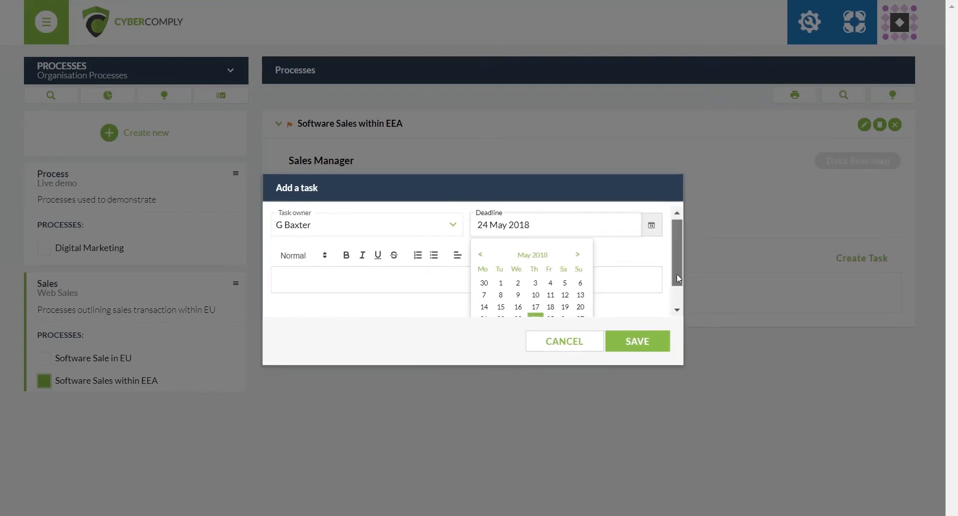
scroll(589, 308, down, 1)
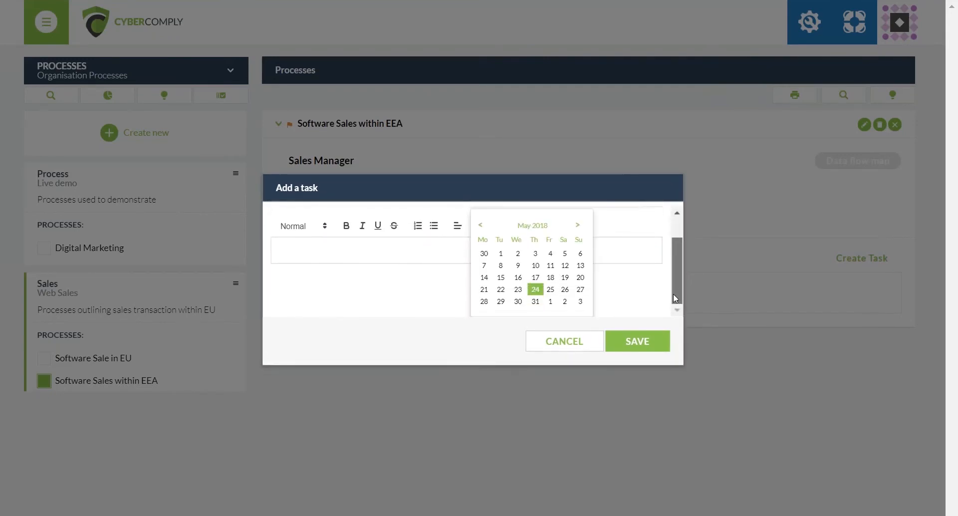
click(537, 302)
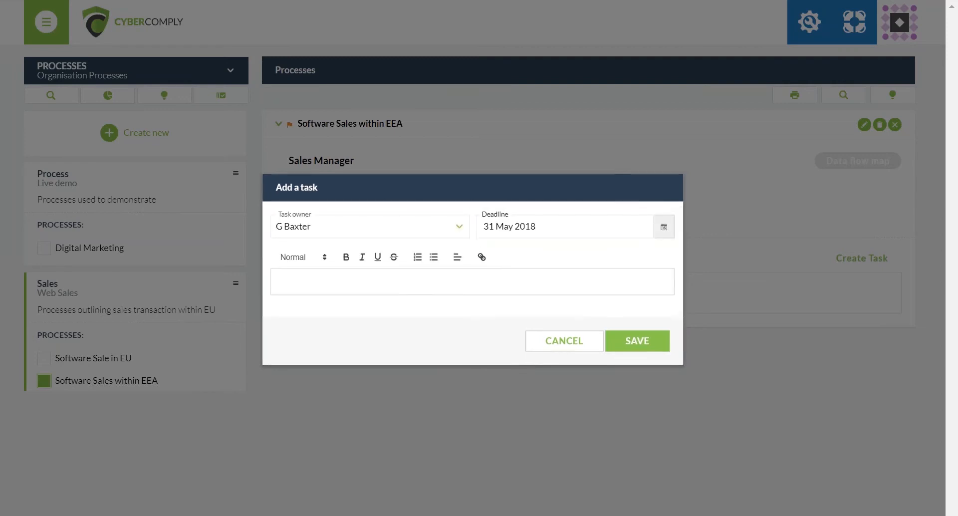
click(482, 287)
text(TEST)
click(616, 341)
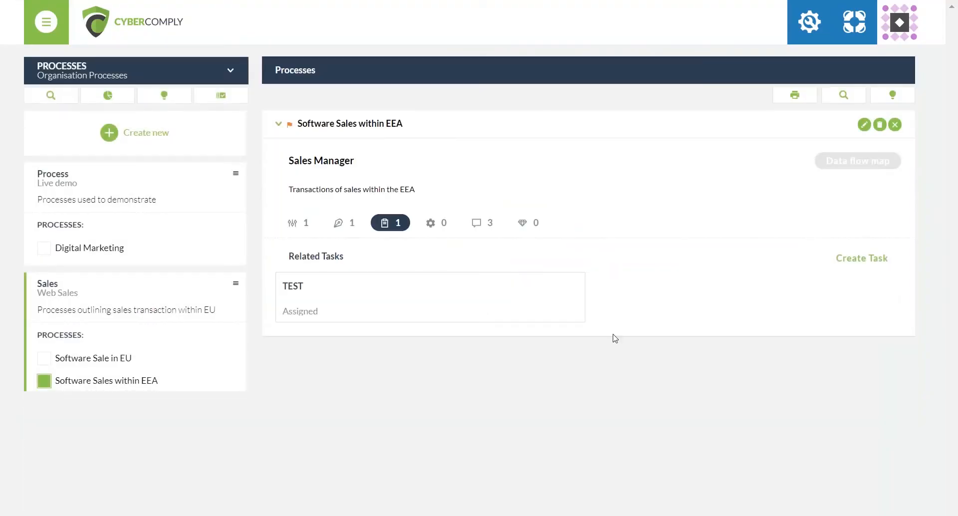
Step: Add Software Sale in EU as a related process of the Software Sales within EEA process
click(434, 226)
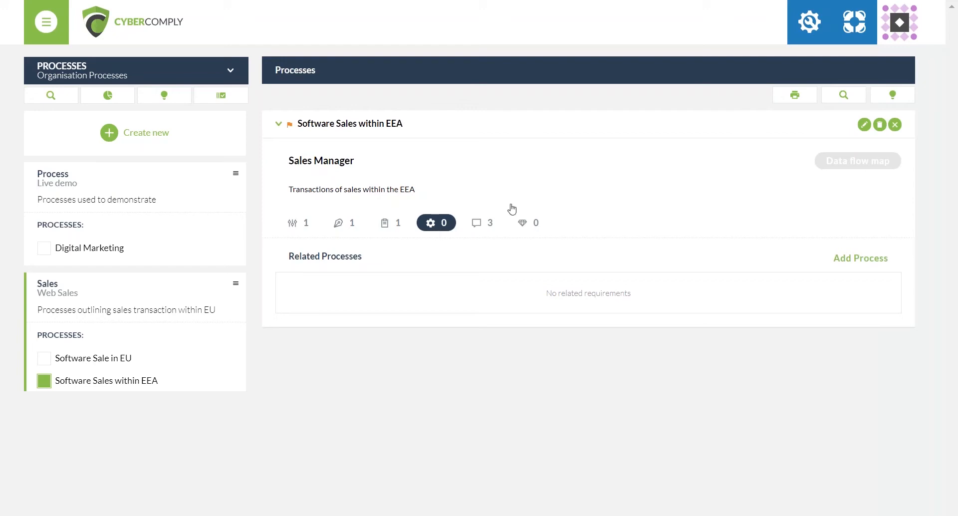
click(858, 258)
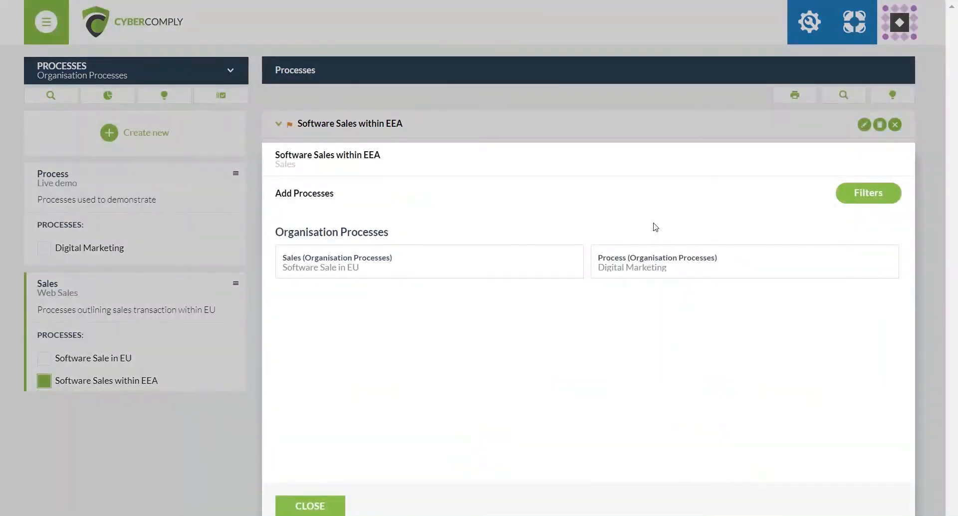
click(570, 263)
click(310, 506)
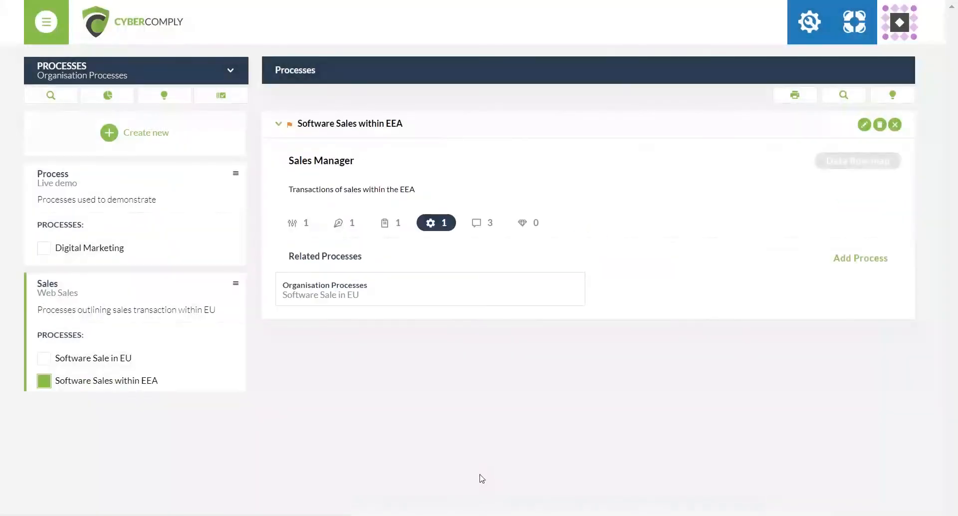
Step: Review the process's message history, open a blank comment form, and view the related assets
click(486, 225)
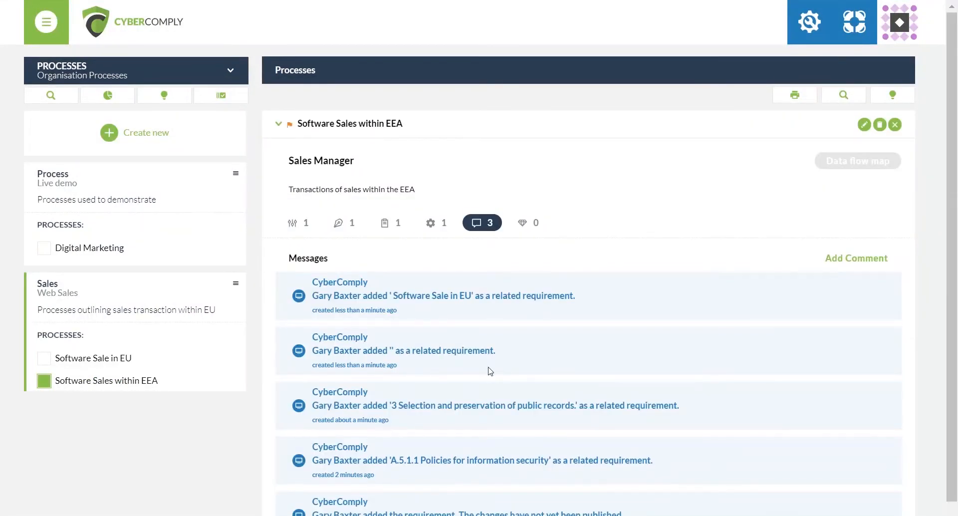
scroll(489, 370, down, 1)
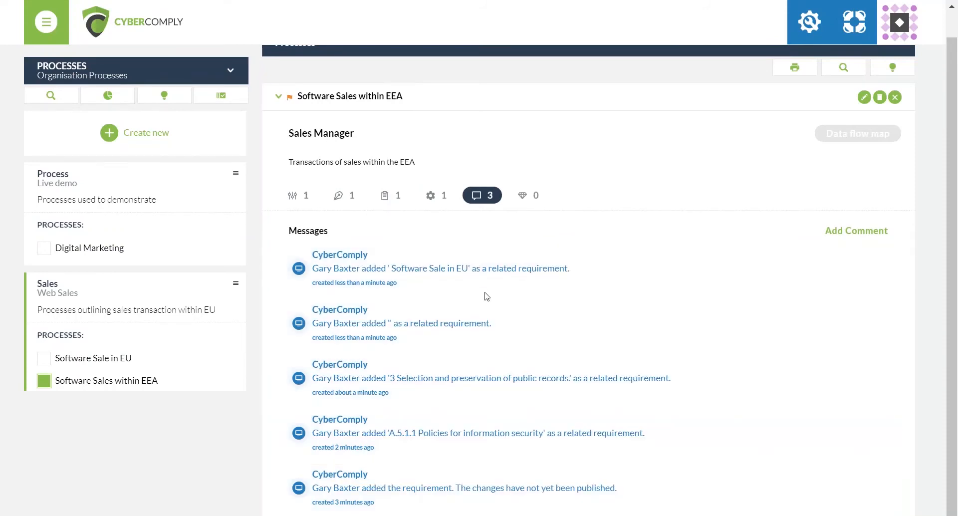
click(871, 234)
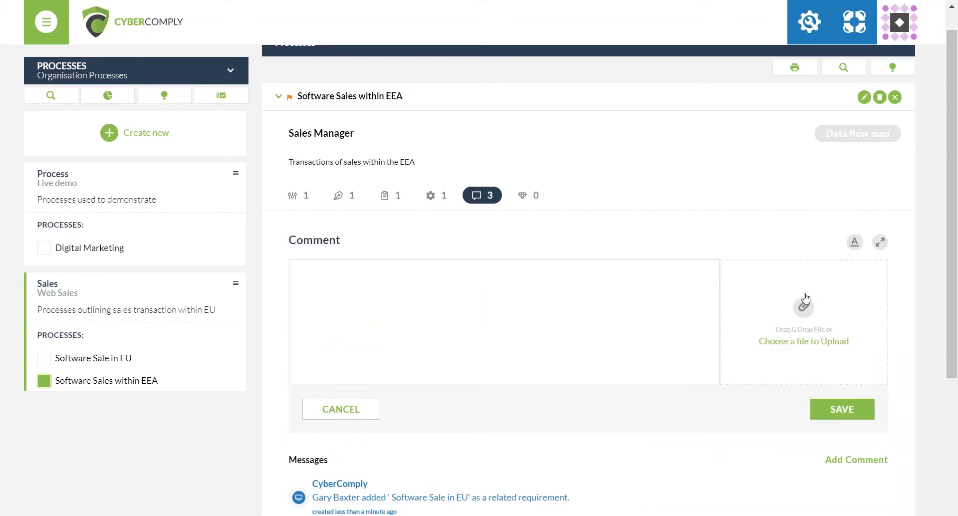
click(547, 198)
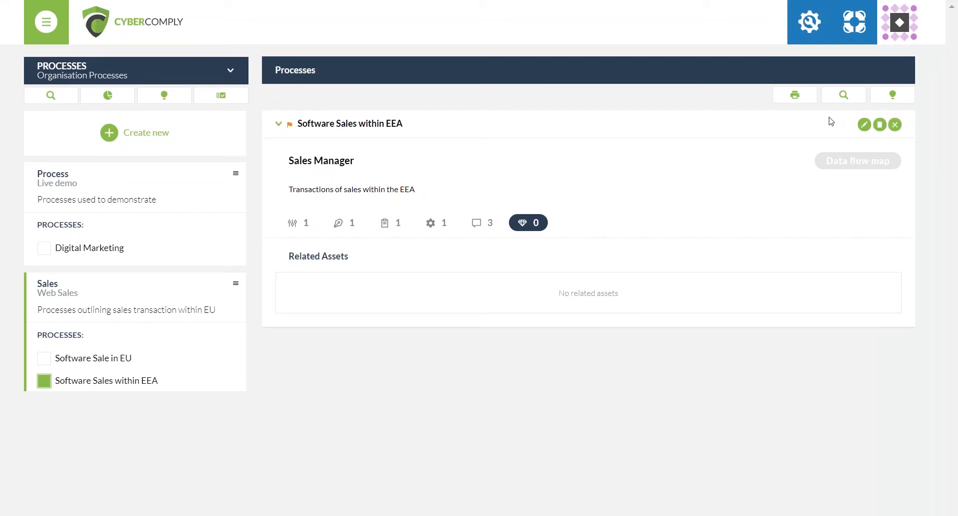
Step: Publish all pending changes with the summary "TEST" and dismiss the completion notice
click(809, 21)
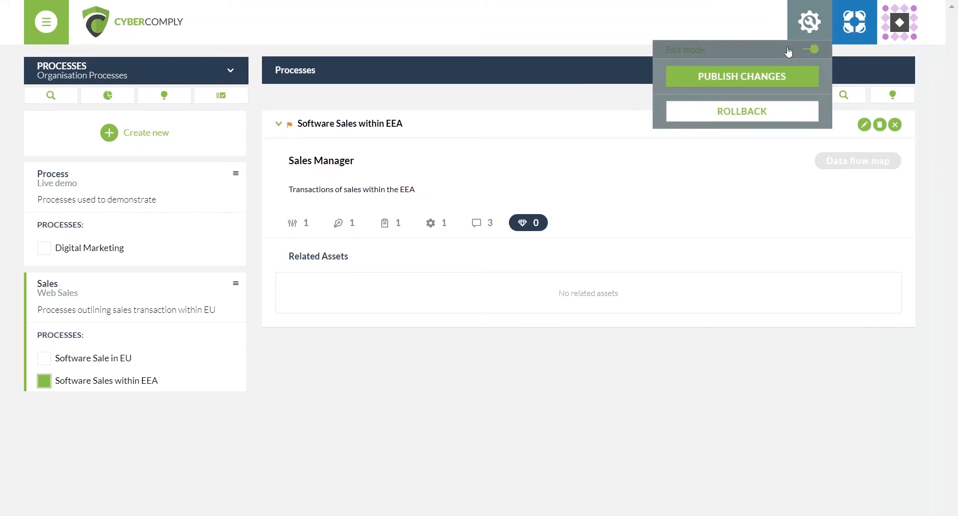
click(787, 81)
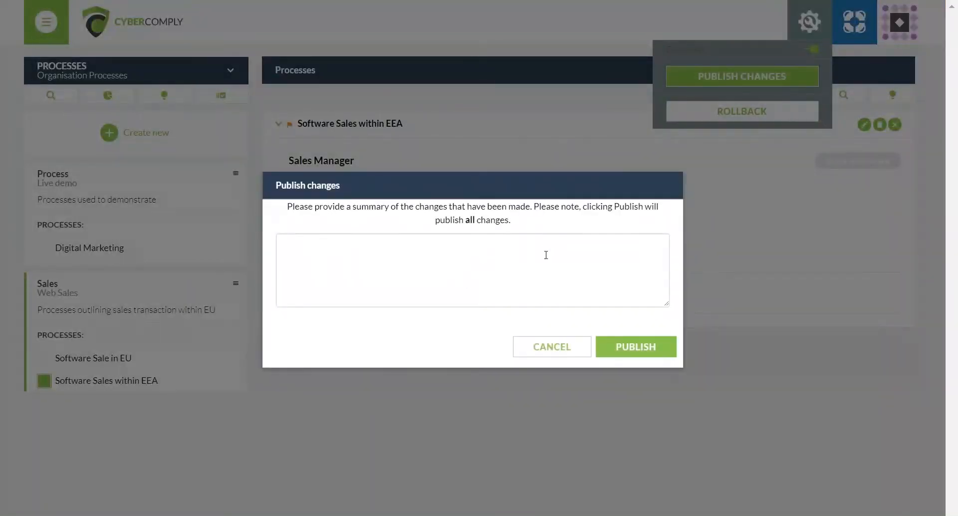
text(TEST)
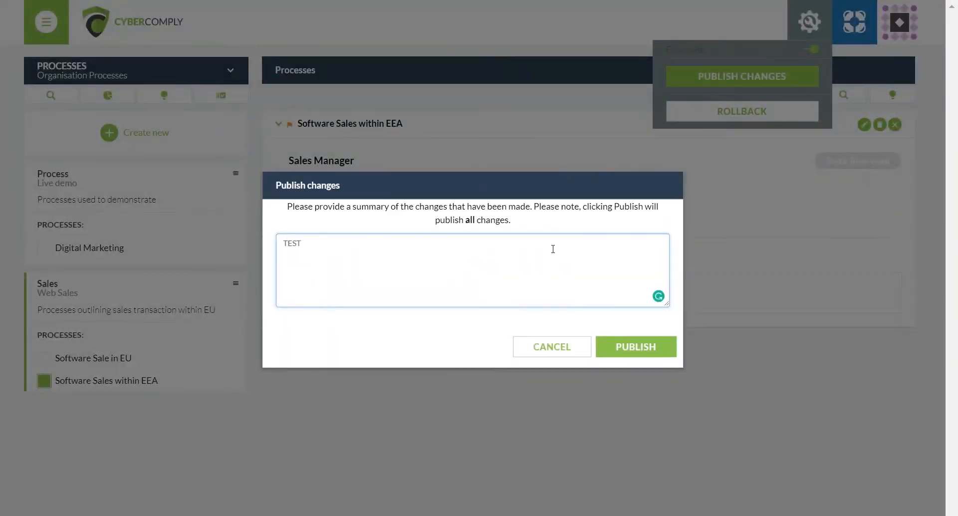
click(616, 347)
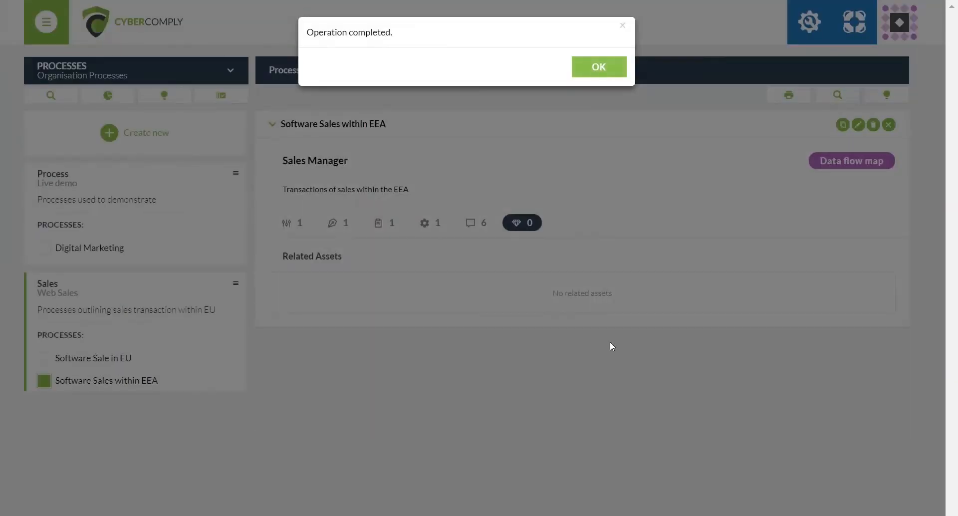
click(595, 66)
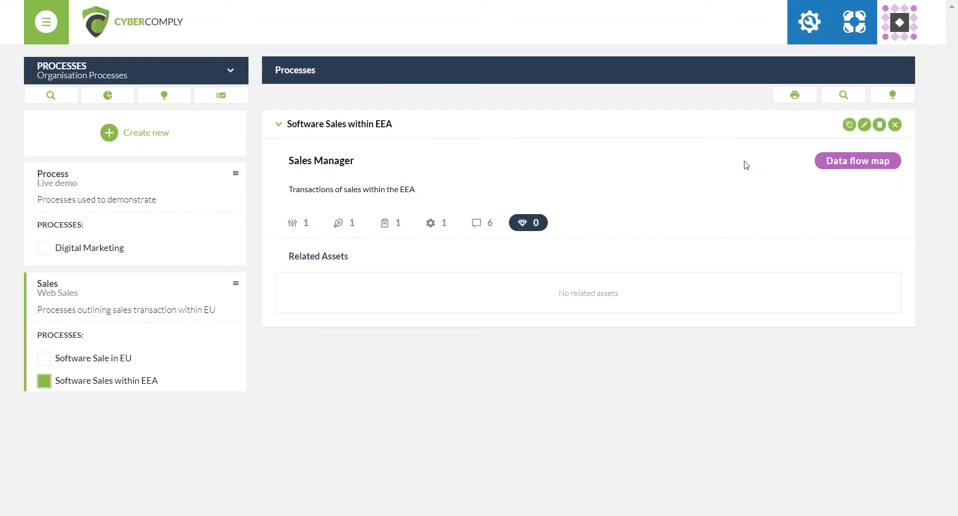
Step: Preview the printable report for Software Sales within EEA, read through all its sections, and close it without printing
click(795, 96)
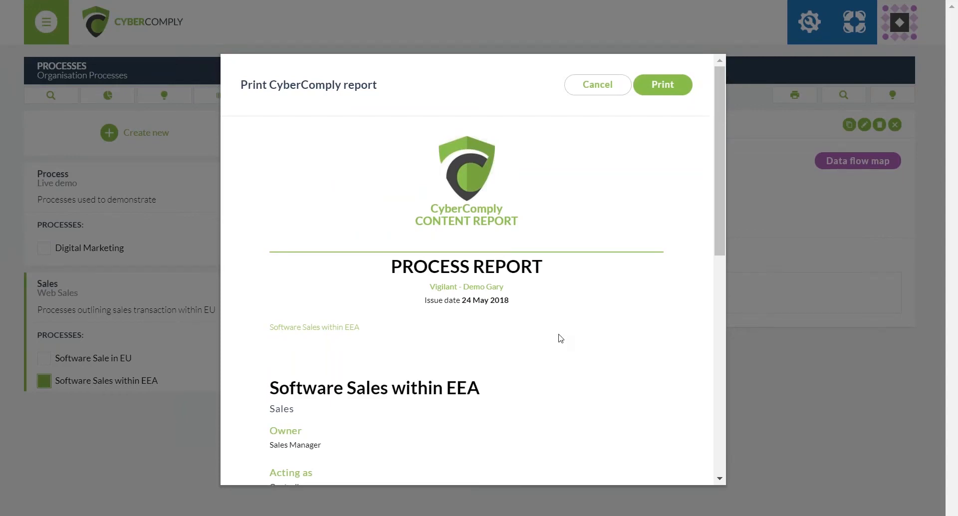
scroll(561, 338, down, 2)
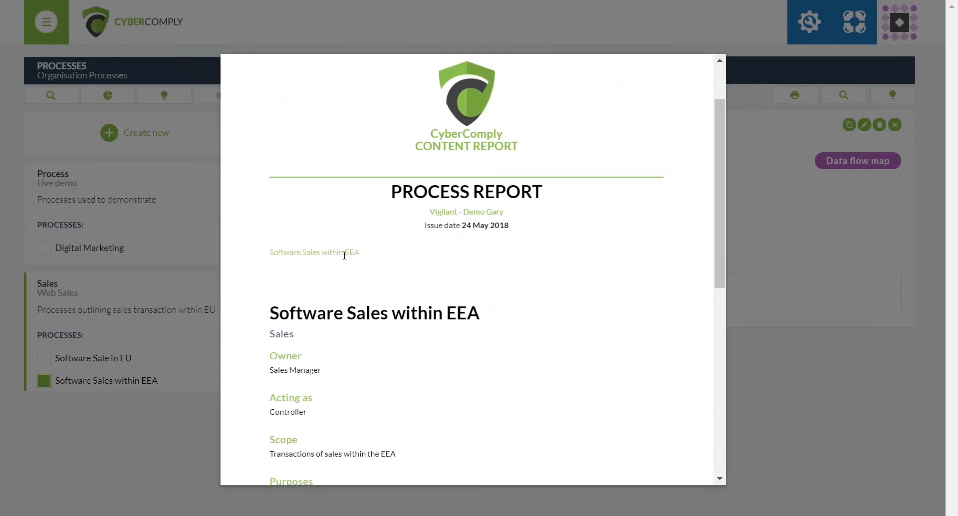
scroll(337, 257, down, 2)
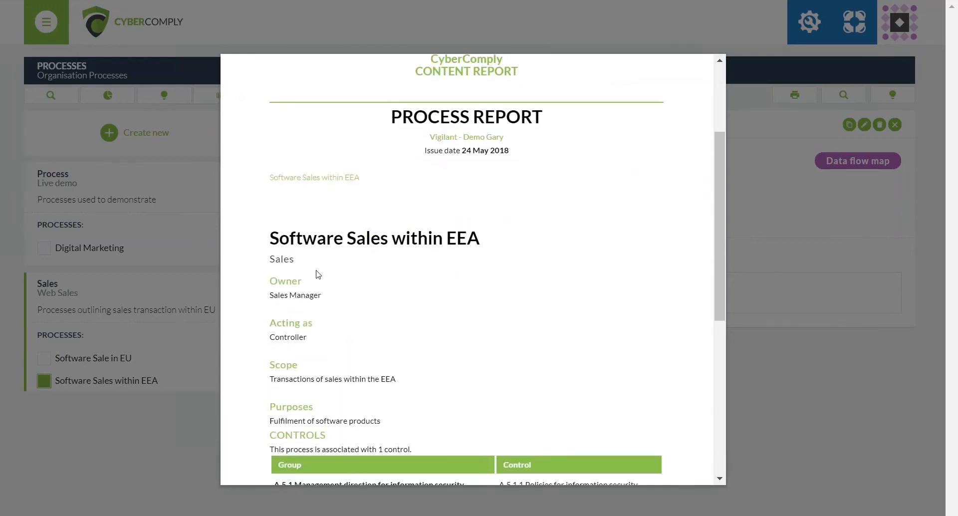
scroll(349, 286, down, 2)
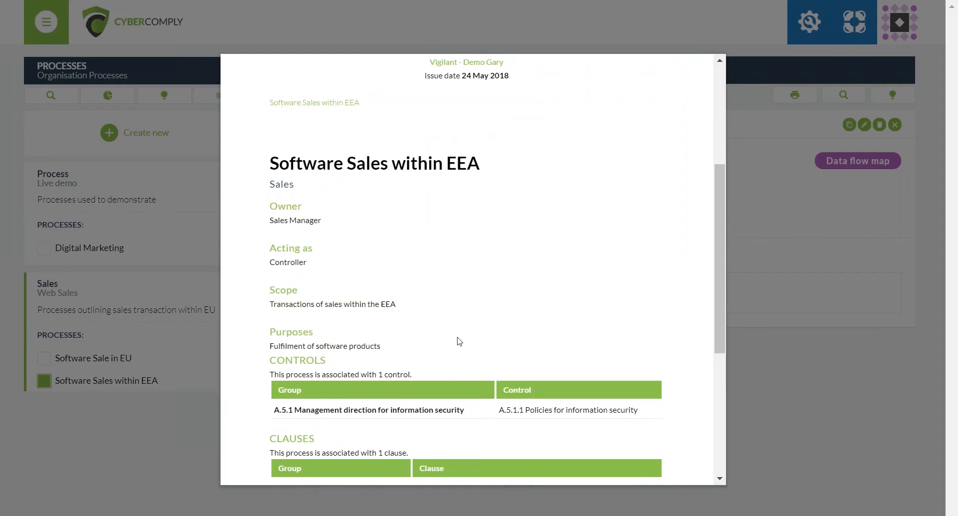
scroll(491, 325, down, 3)
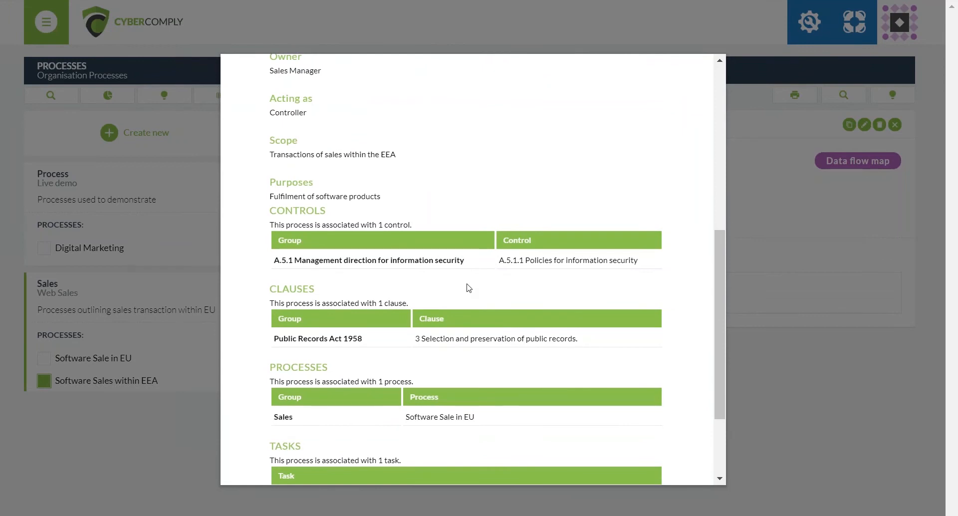
drag(278, 264, 524, 263)
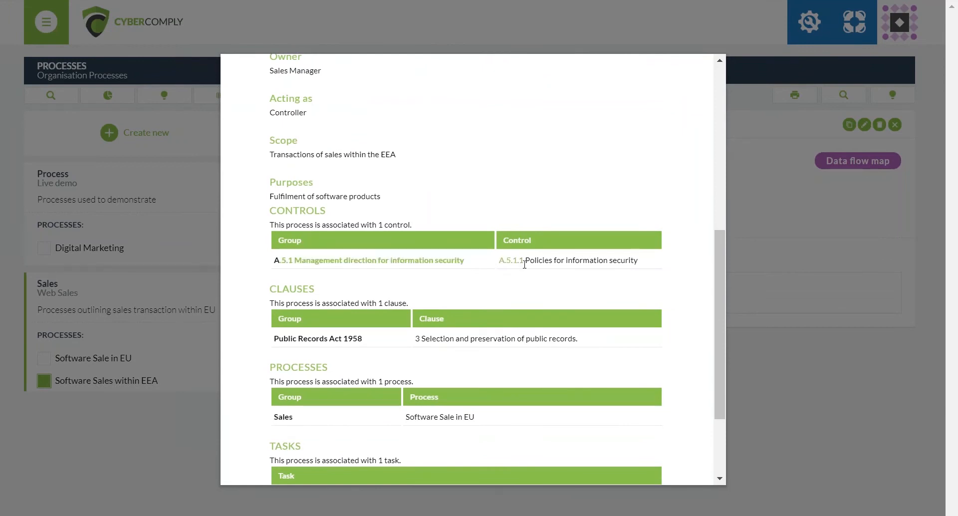
click(533, 285)
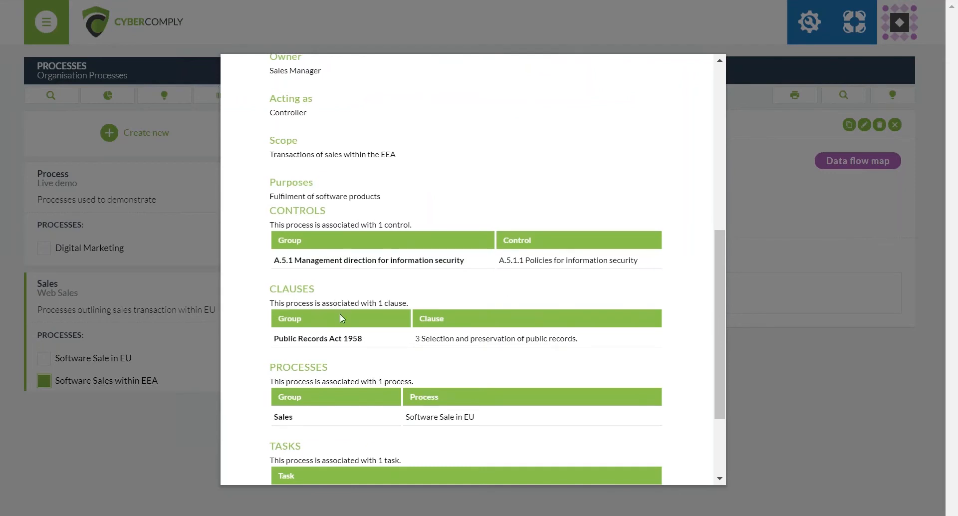
scroll(343, 322, down, 2)
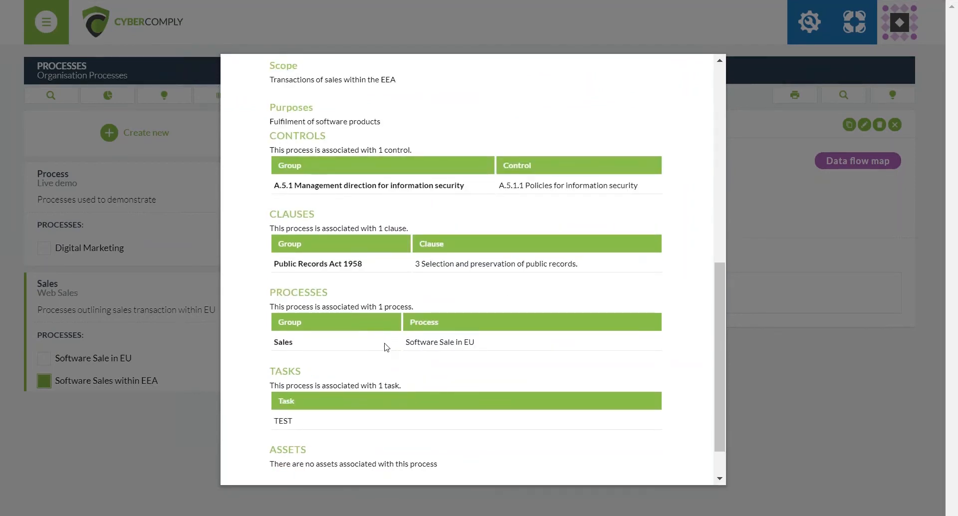
scroll(428, 365, down, 1)
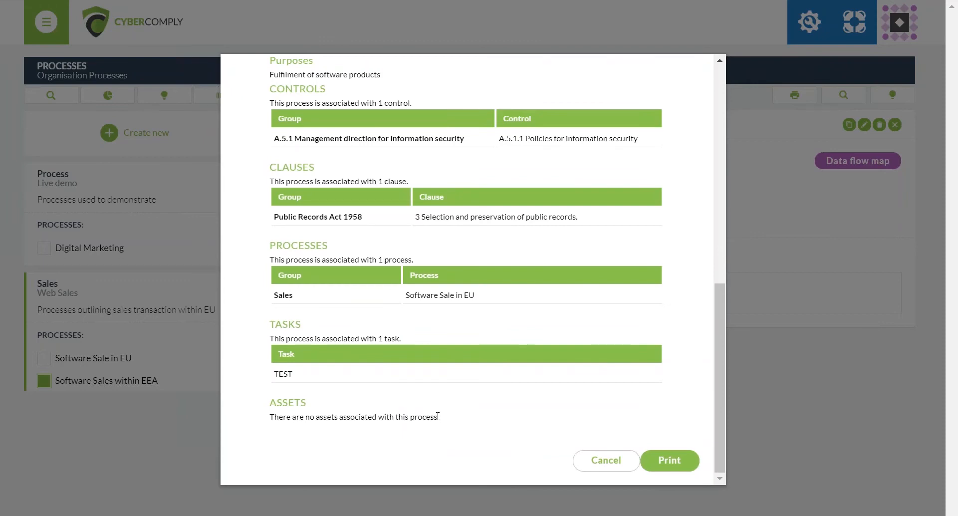
scroll(438, 416, up, 10)
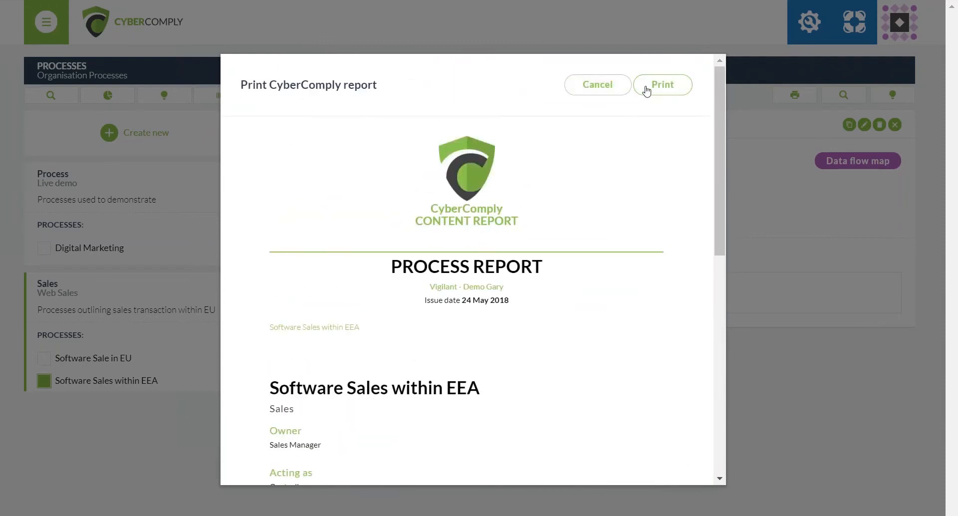
click(605, 85)
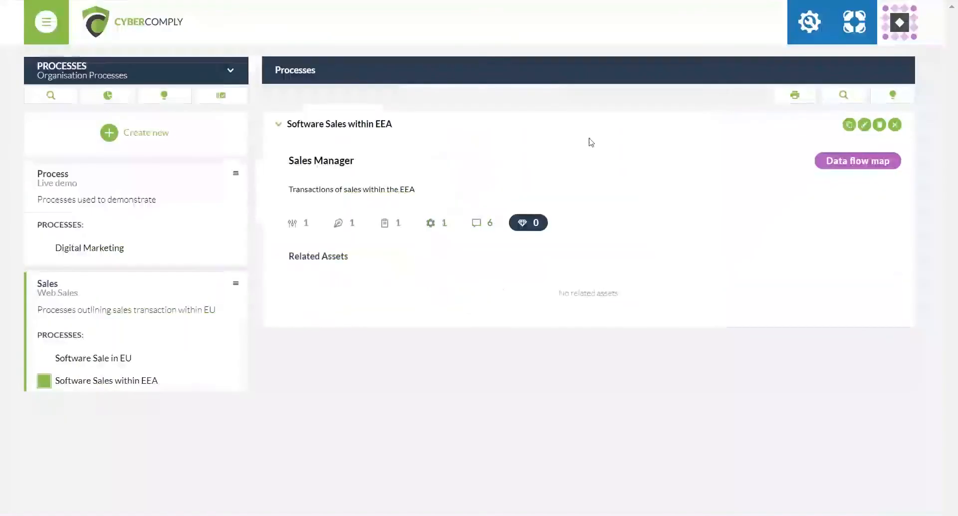
Step: Preview a combined report including Software Sale in EU, close it without printing, and deselect that process
click(45, 359)
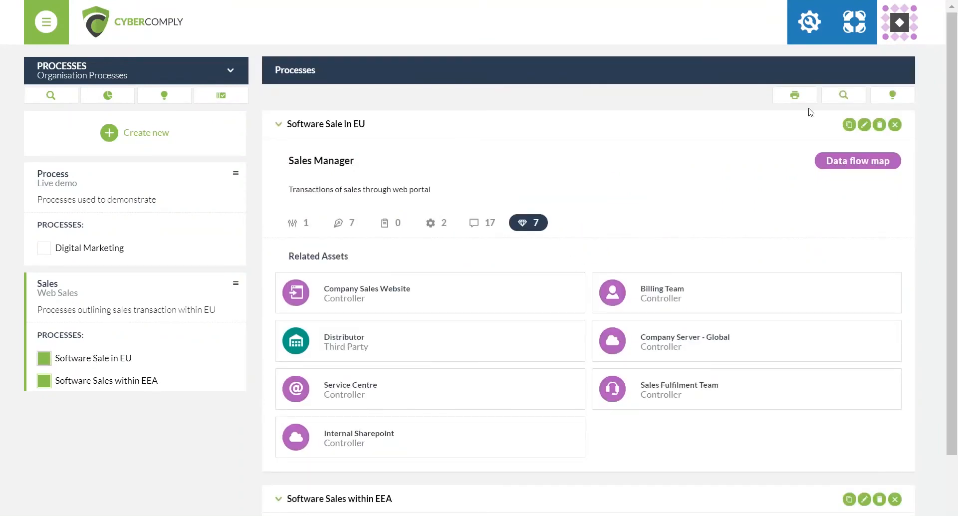
click(795, 95)
scroll(452, 319, down, 4)
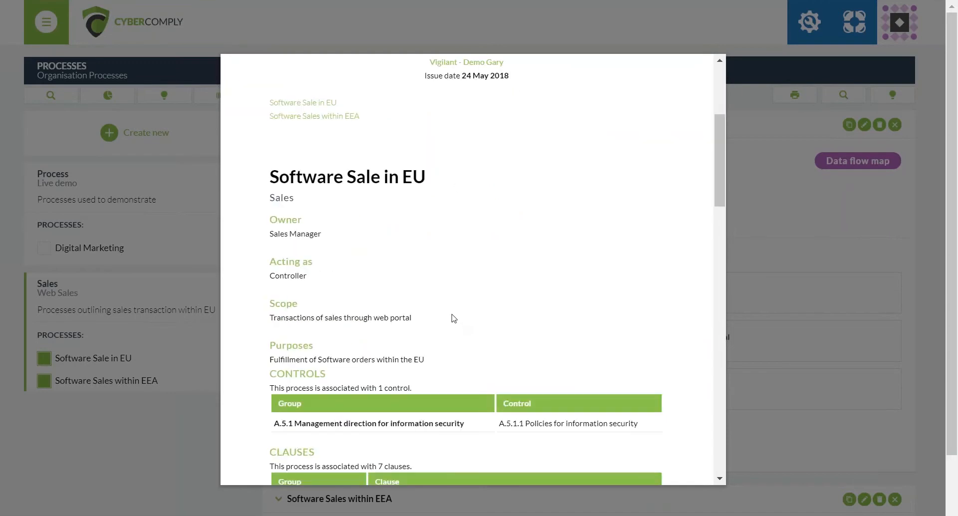
scroll(454, 318, down, 20)
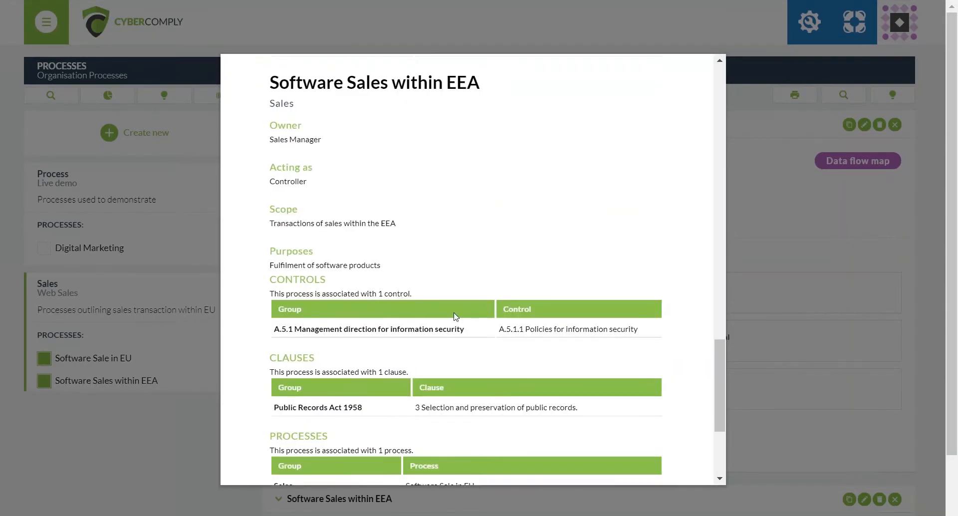
scroll(457, 318, up, 20)
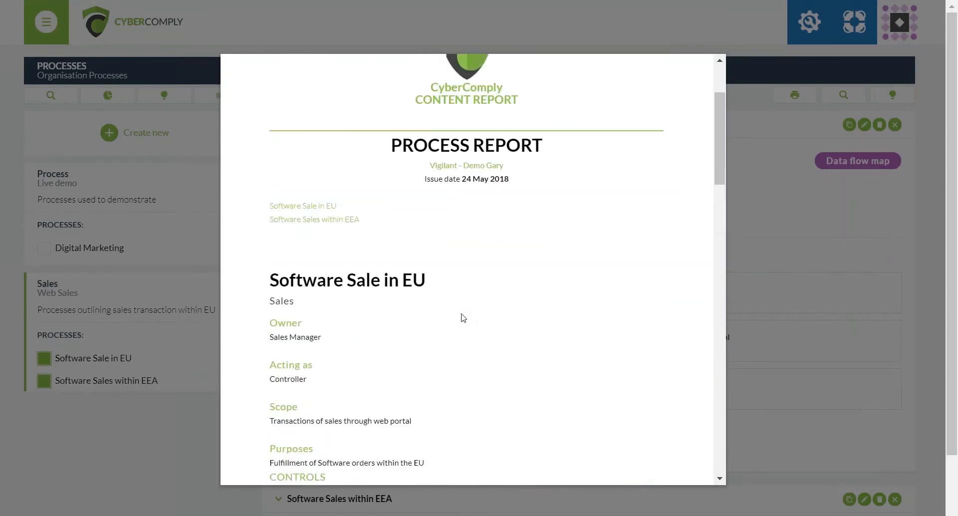
scroll(464, 318, up, 3)
click(597, 86)
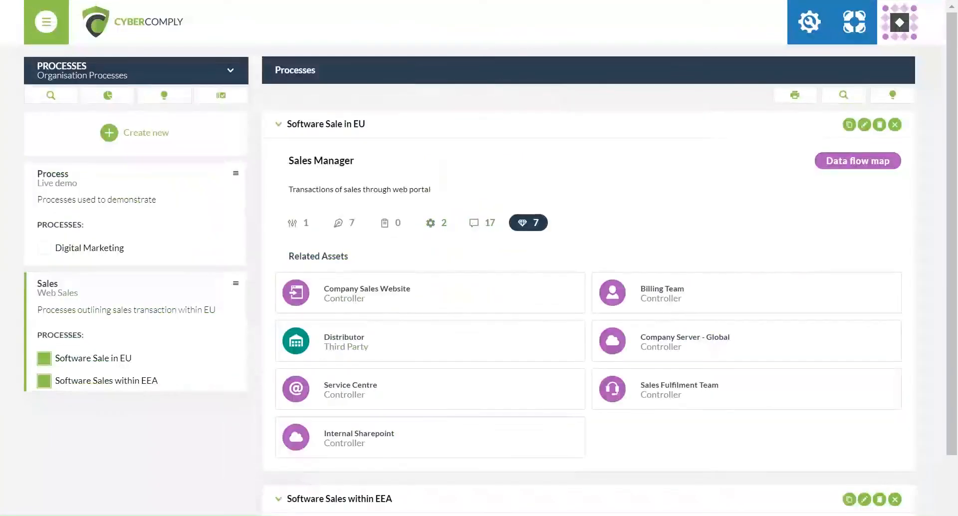
click(45, 359)
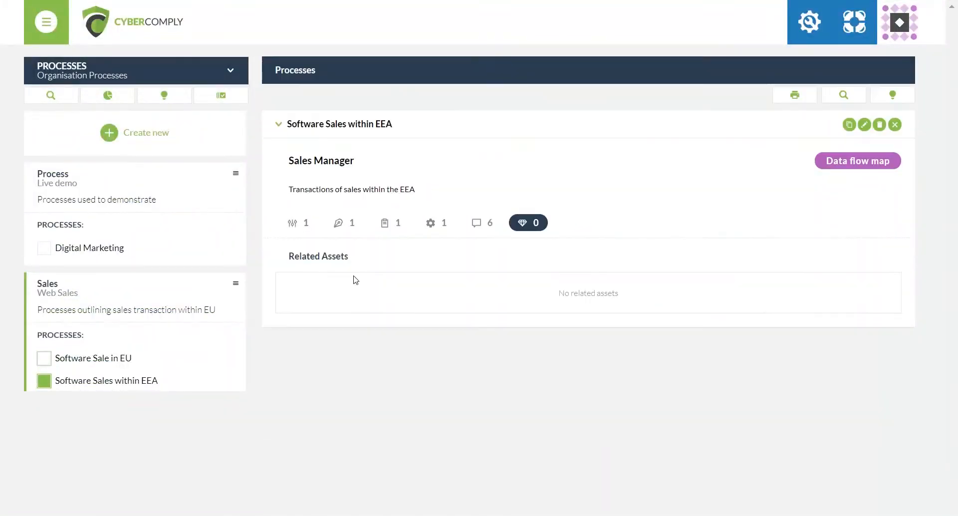
Step: Open the Software Sales within EEA data flow map, read the user manual's interface and asset toolbar pages, and close the manual
click(865, 163)
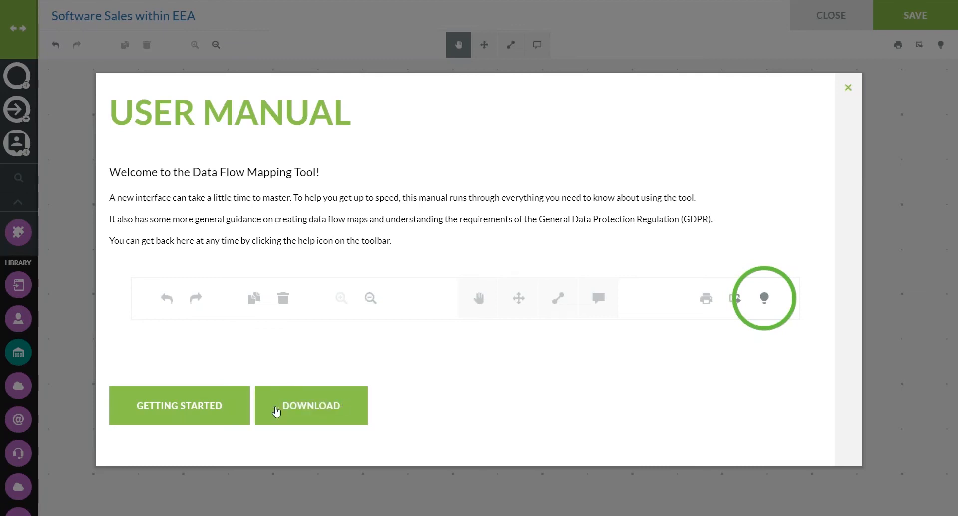
click(225, 416)
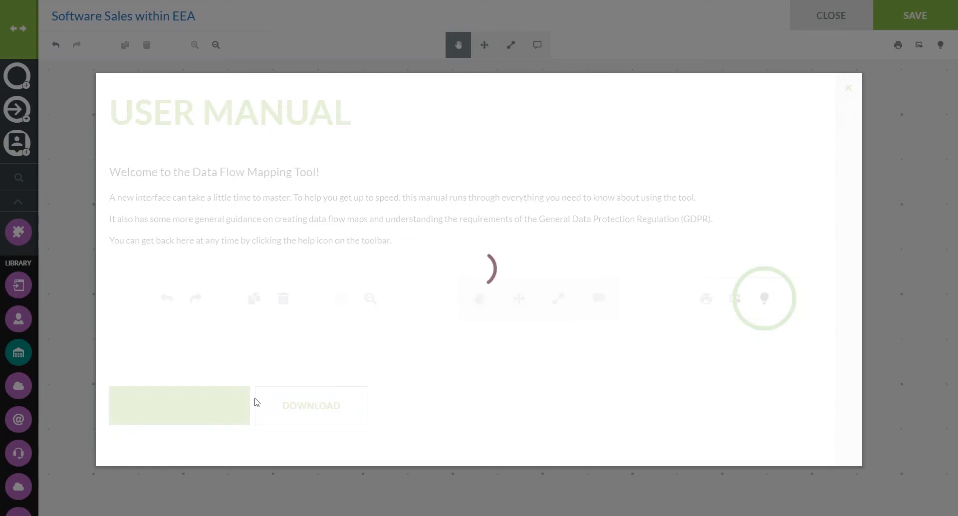
scroll(322, 305, down, 1)
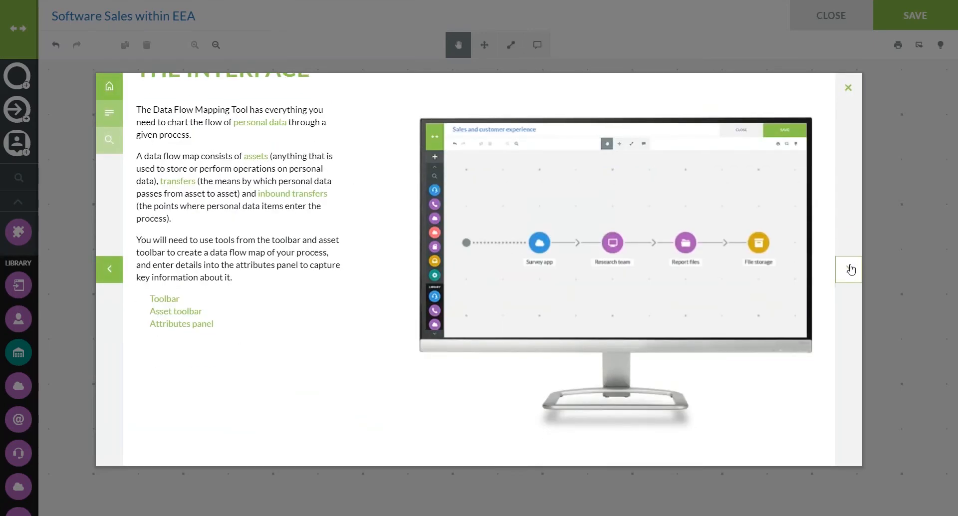
click(192, 312)
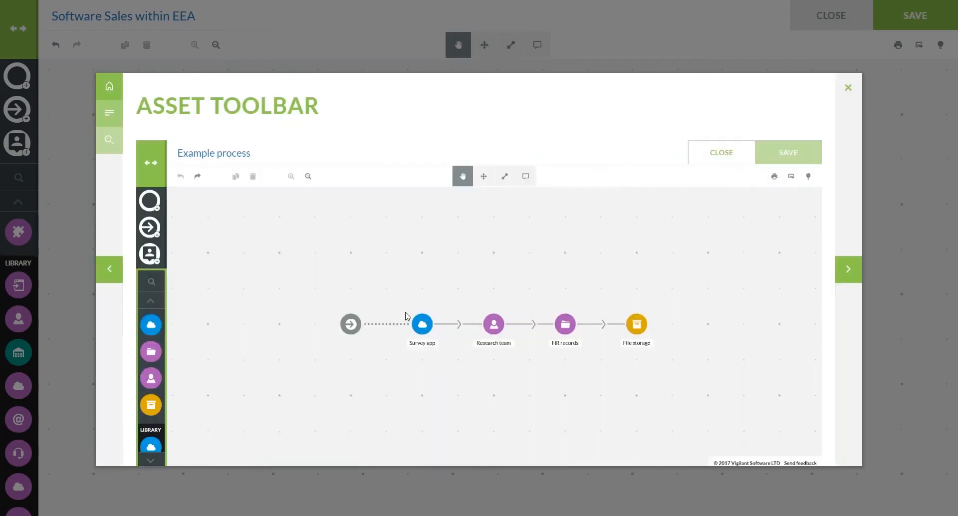
scroll(449, 250, down, 2)
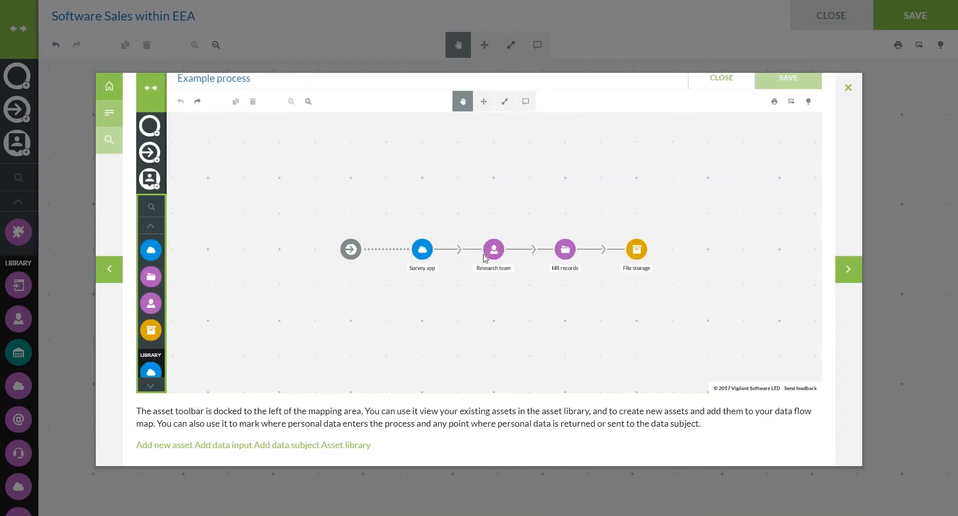
scroll(485, 258, up, 2)
click(864, 80)
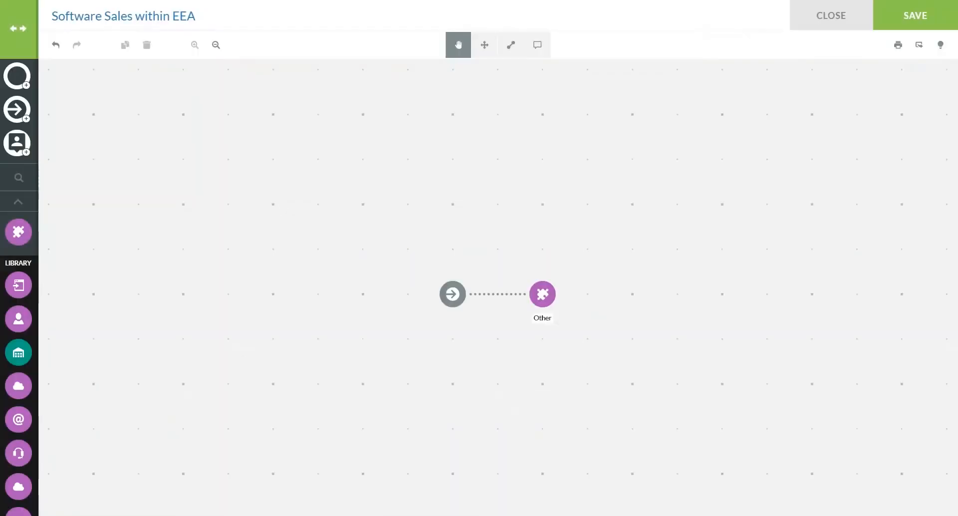
Step: Reopen the user manual at its Asset Toolbar page and close it
click(946, 50)
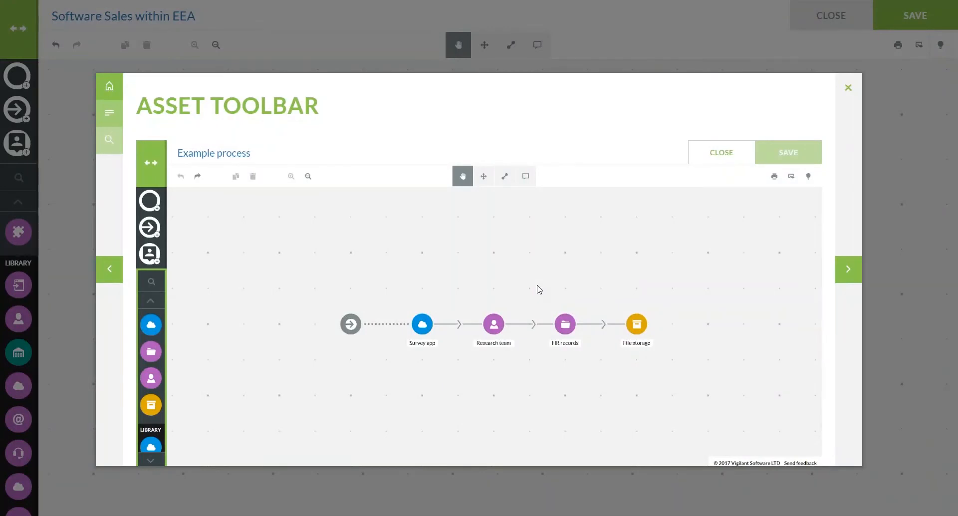
click(849, 87)
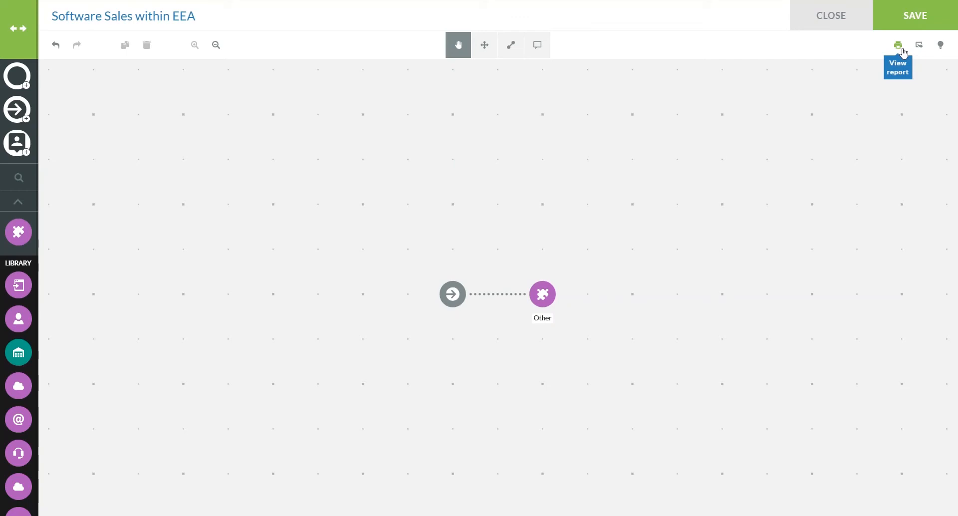
Step: Preview the data flow map's printable report, read through its map and inventory sections, and close it without printing
click(904, 52)
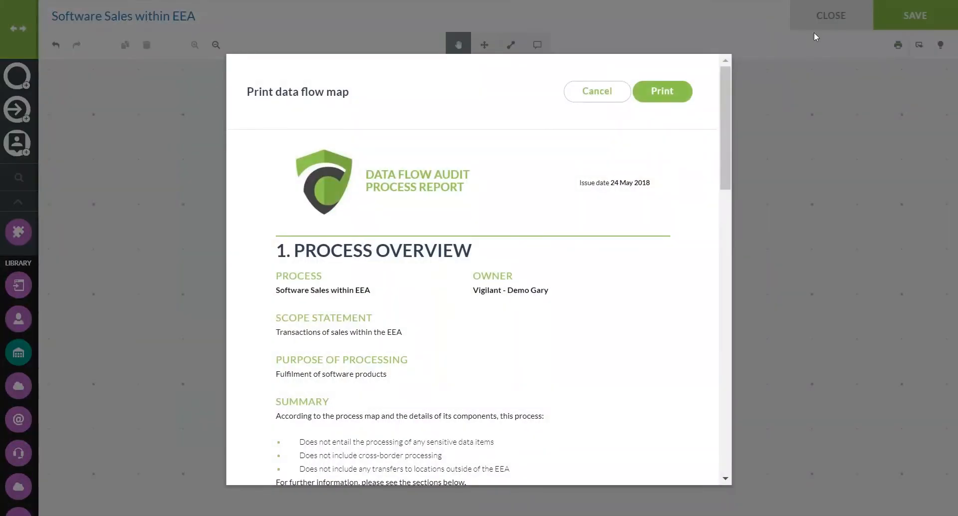
scroll(517, 392, down, 6)
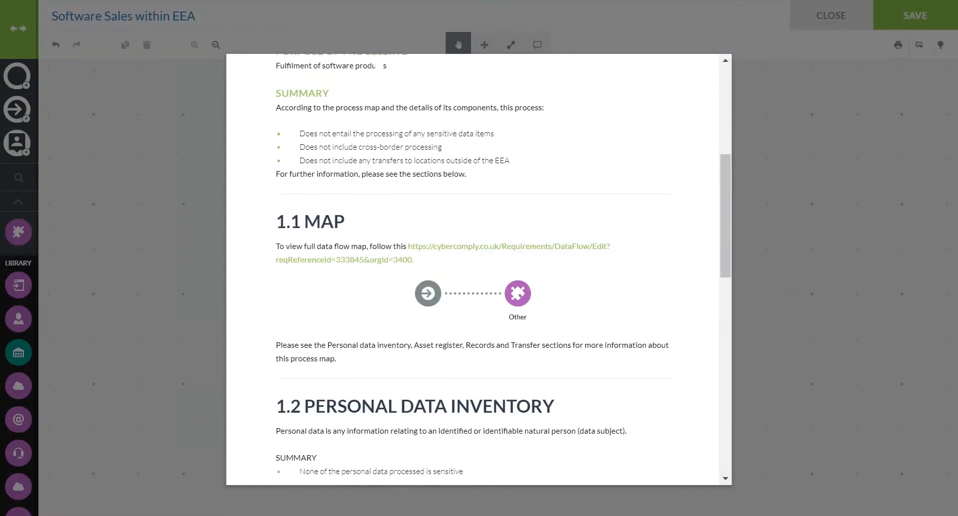
scroll(539, 405, down, 6)
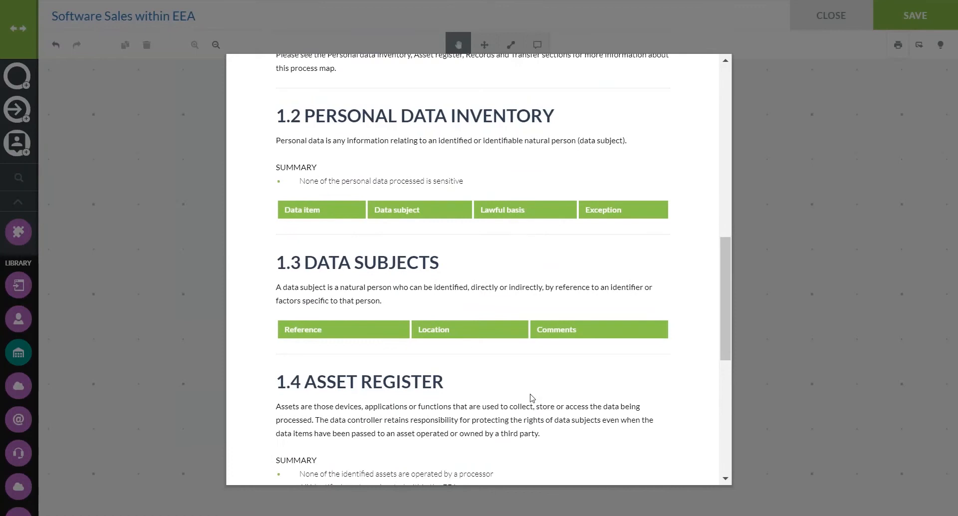
scroll(530, 400, up, 12)
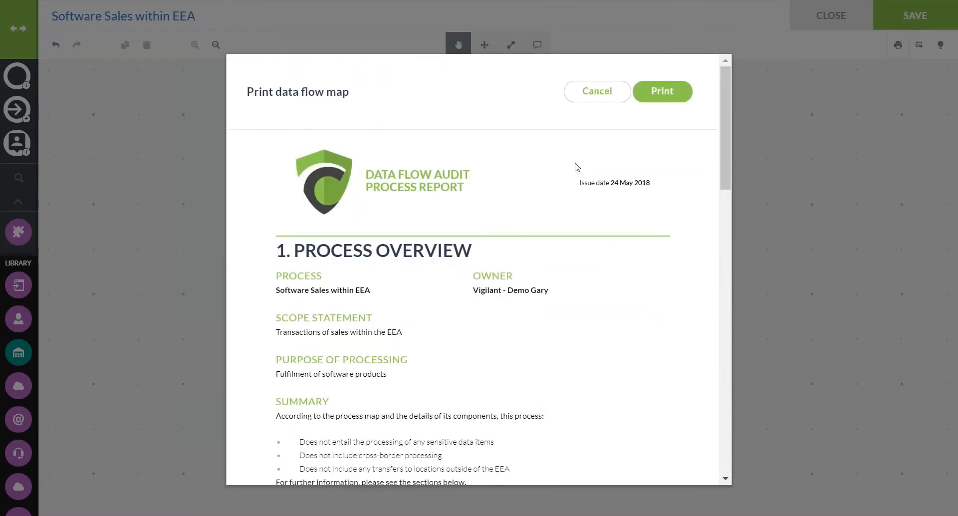
click(602, 89)
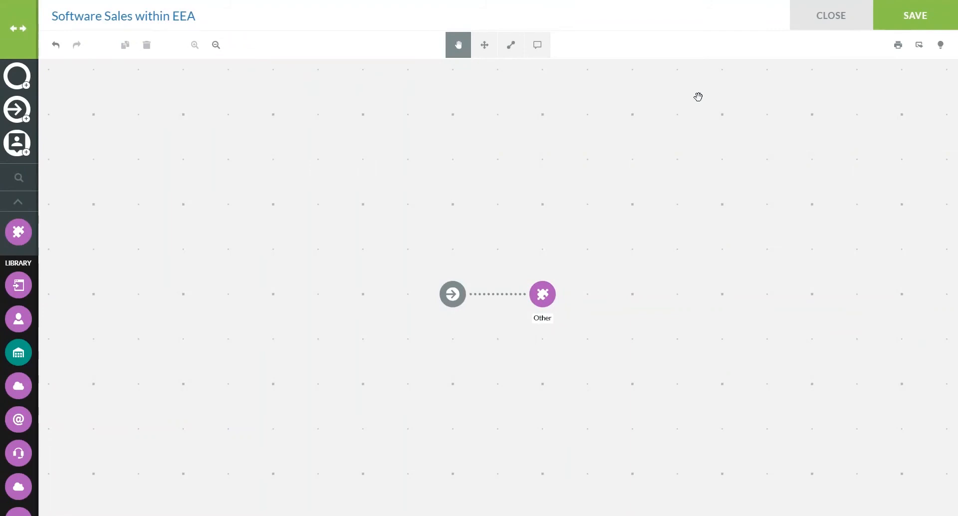
Step: Check the comments on the Other asset and on its incoming data flow, and switch to the connection tool
click(538, 53)
click(542, 294)
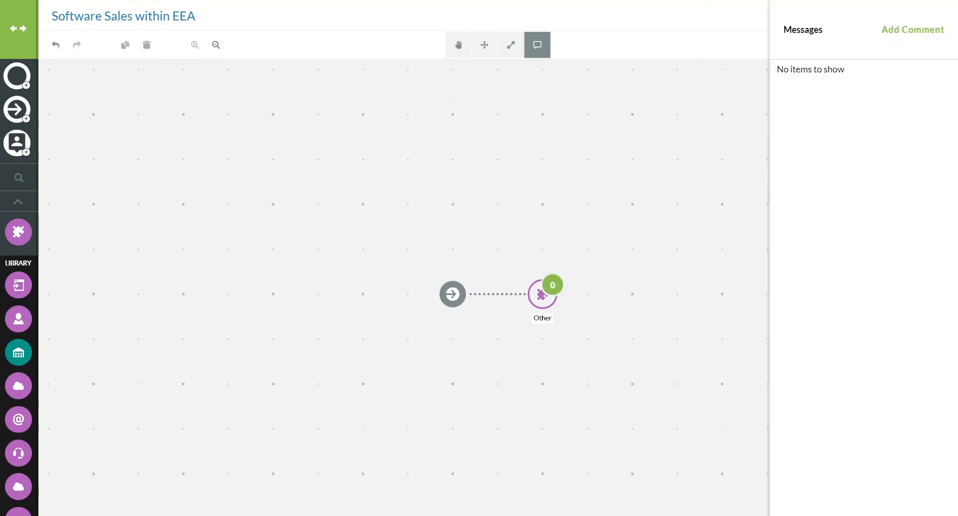
click(510, 295)
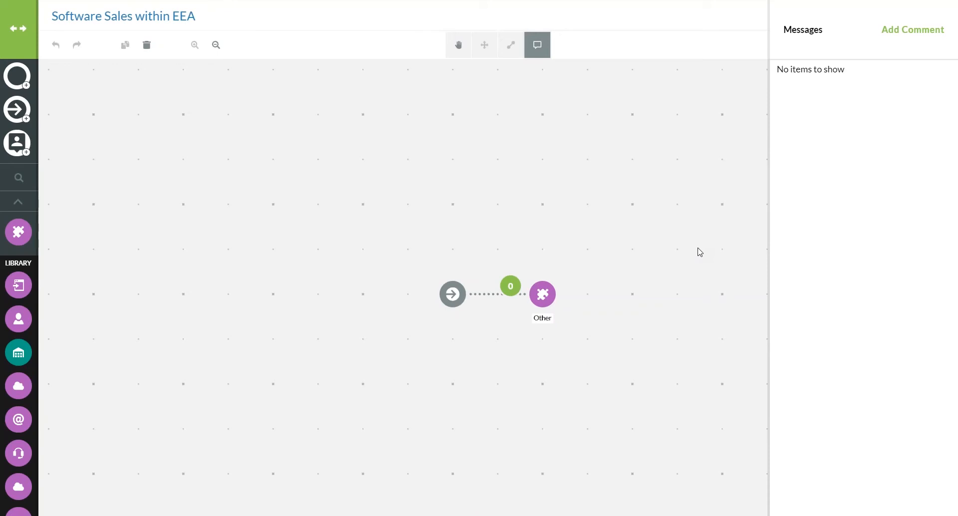
click(517, 48)
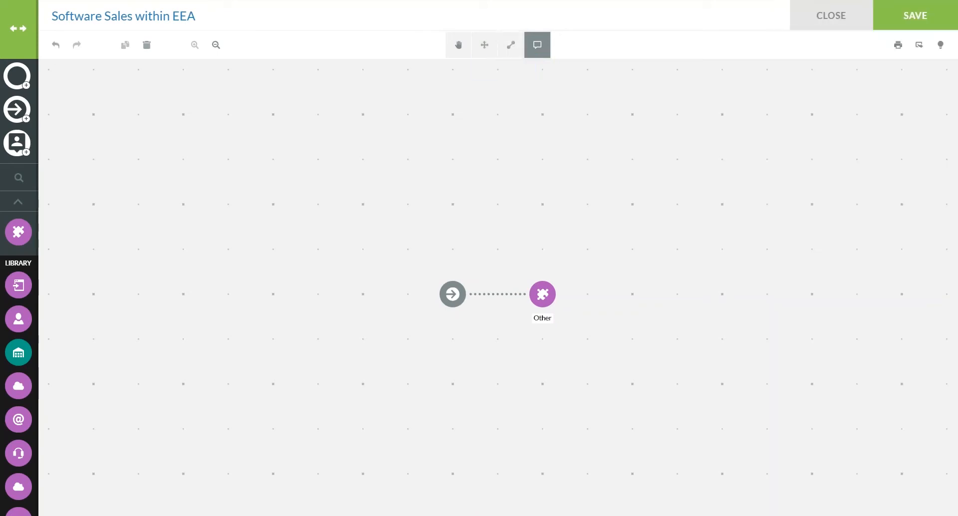
click(517, 49)
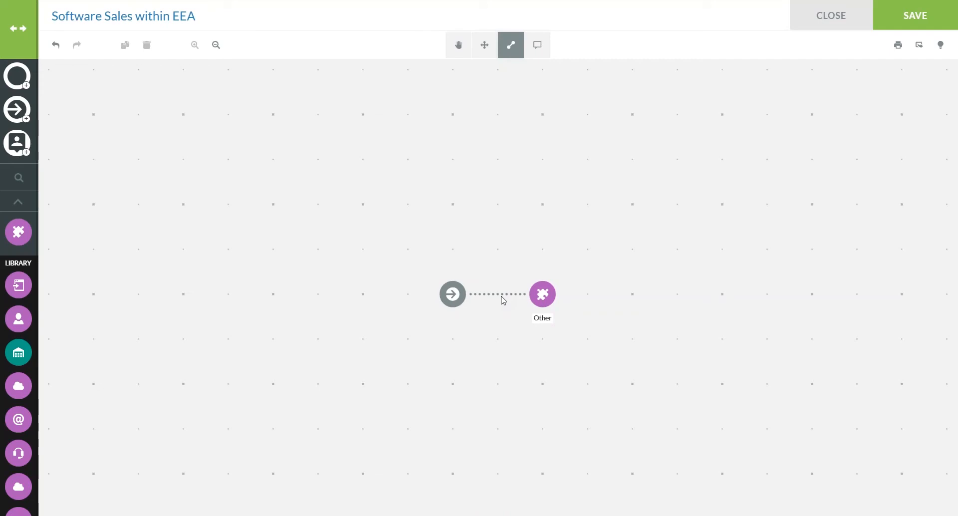
Step: Move the Other asset up by two major grid intervals and the data input left by one
click(490, 48)
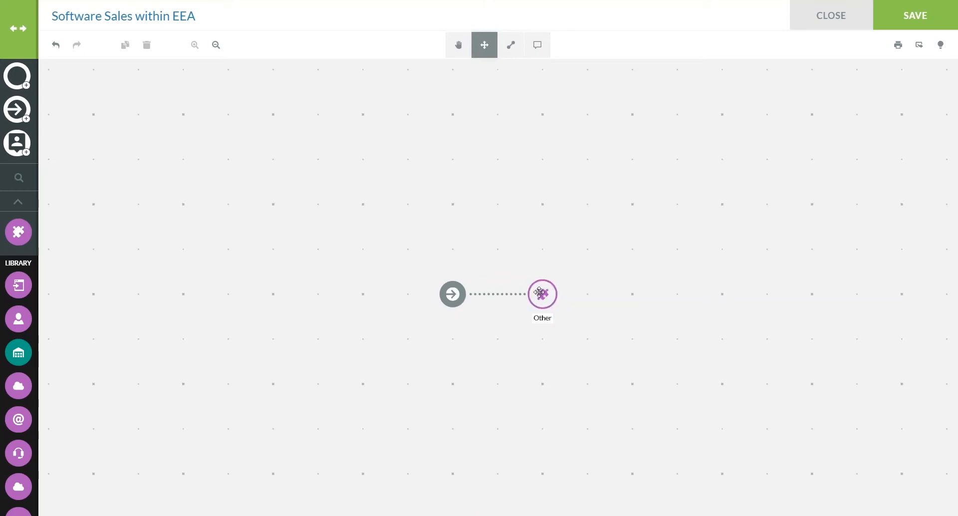
drag(540, 293, 541, 113)
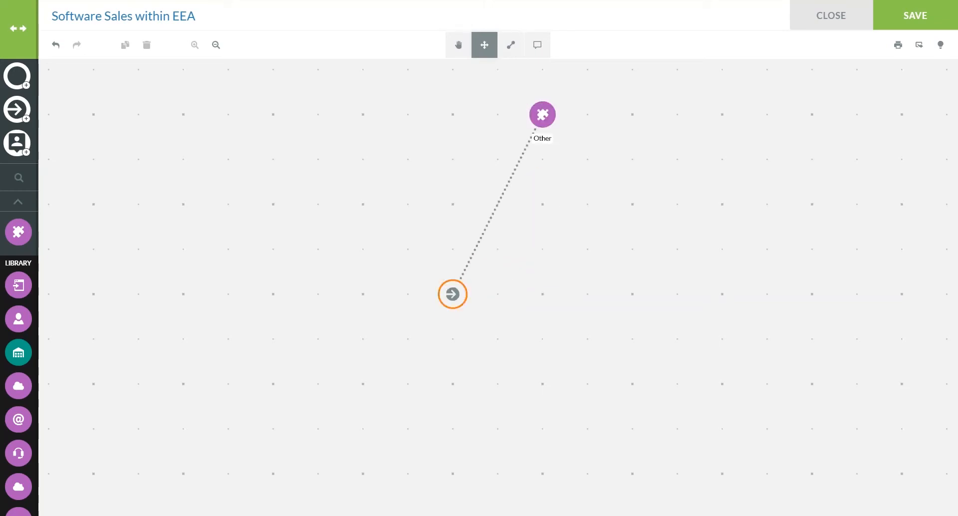
drag(453, 294, 363, 294)
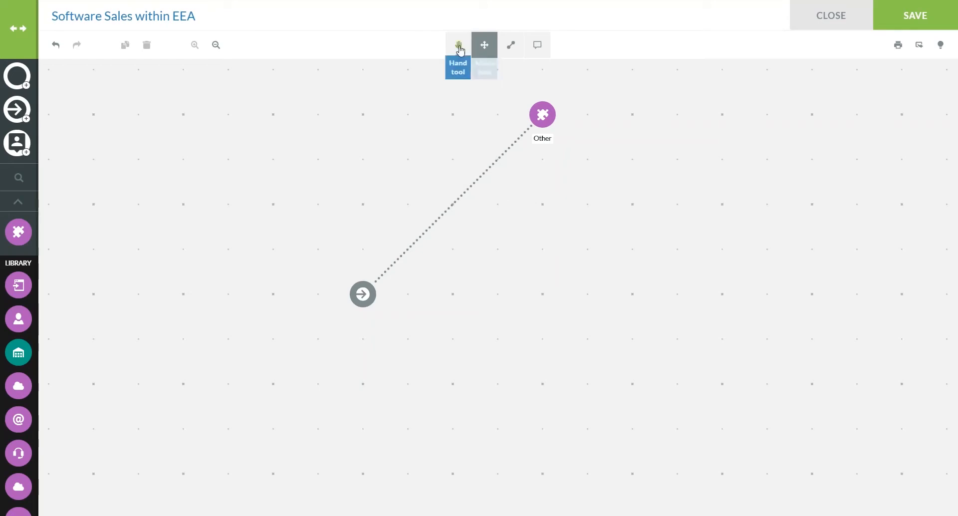
Step: Switch to the Hand tool and inspect the details of the Other asset and its incoming data flow
click(468, 52)
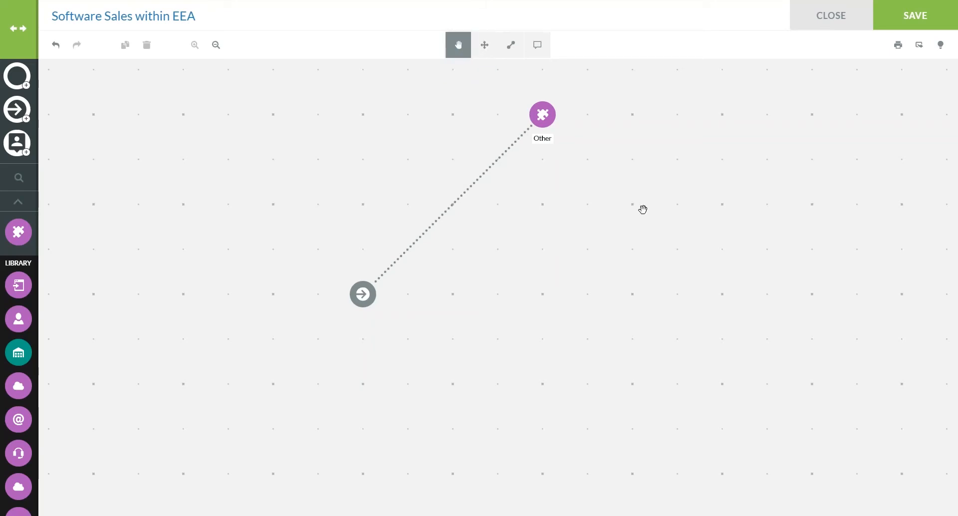
drag(643, 206, 634, 246)
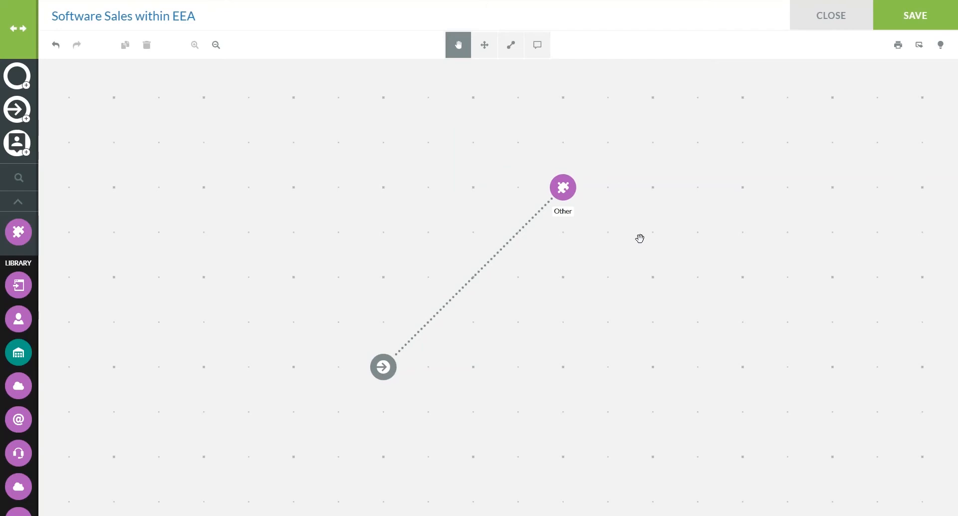
click(574, 189)
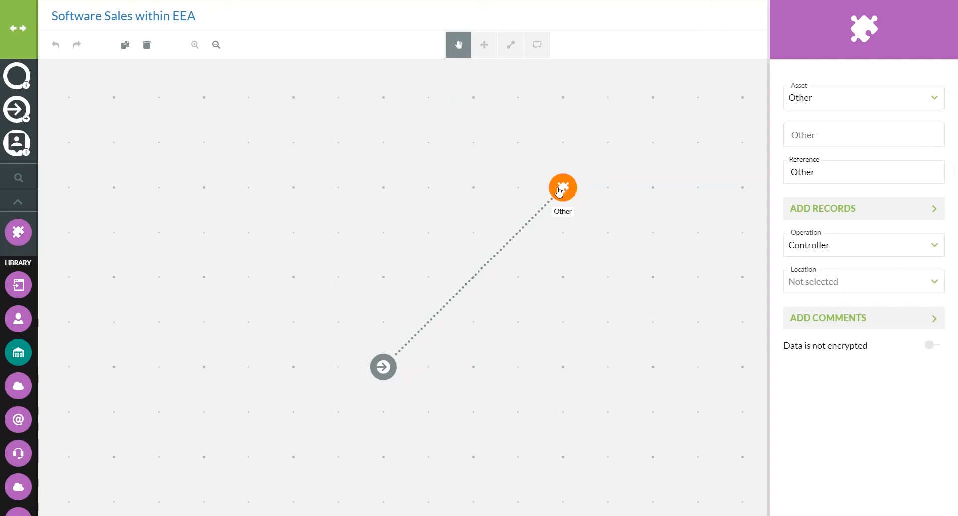
click(505, 252)
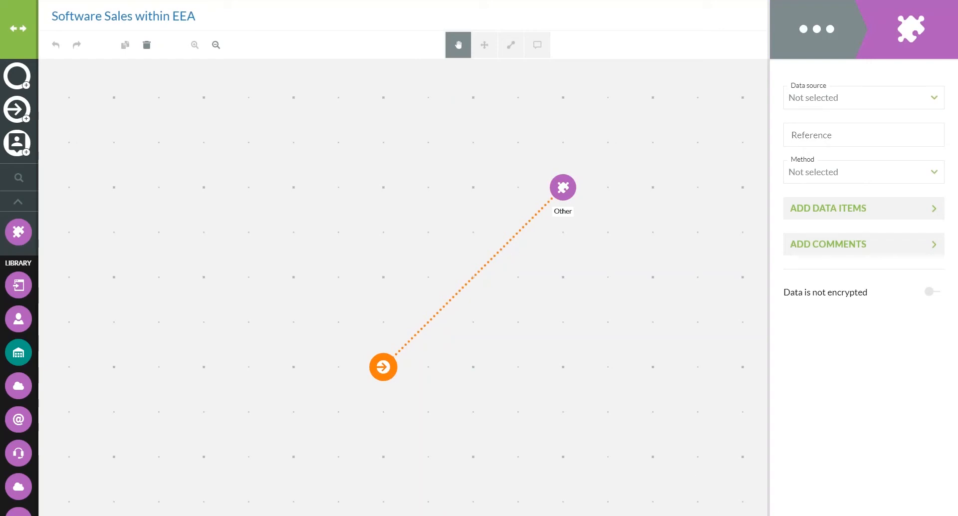
click(529, 135)
Step: Delete the Other asset and its data input so the map is empty
click(572, 194)
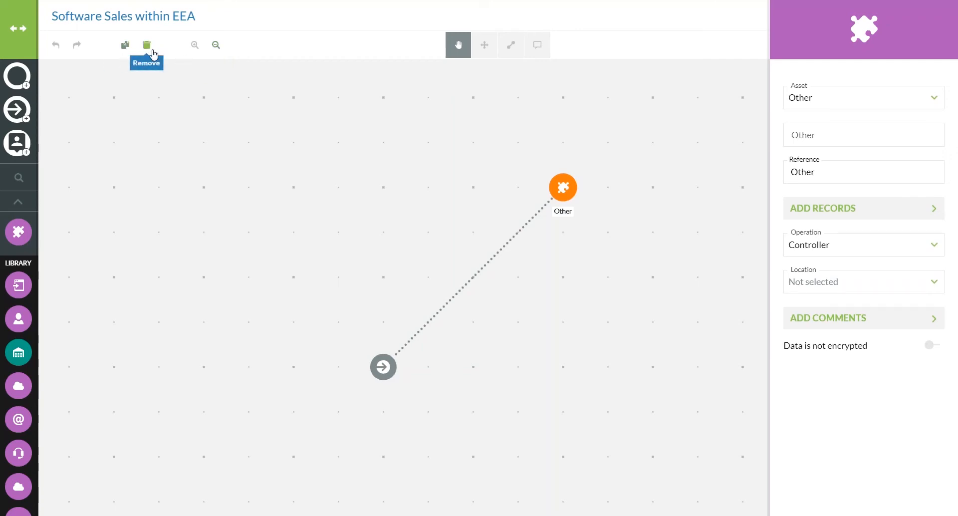
click(154, 52)
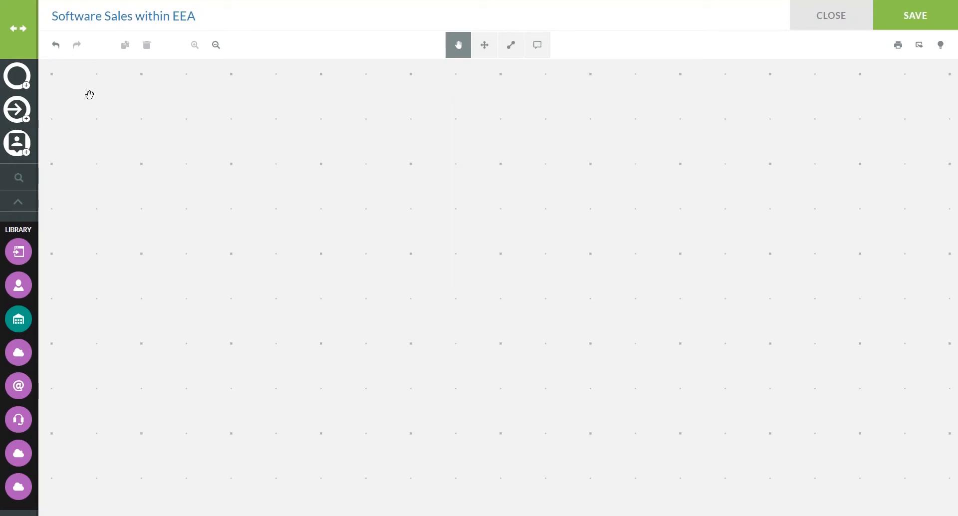
Step: Expand the asset library, add a new Desktop asset to the upper part of the map, and view its details
click(18, 29)
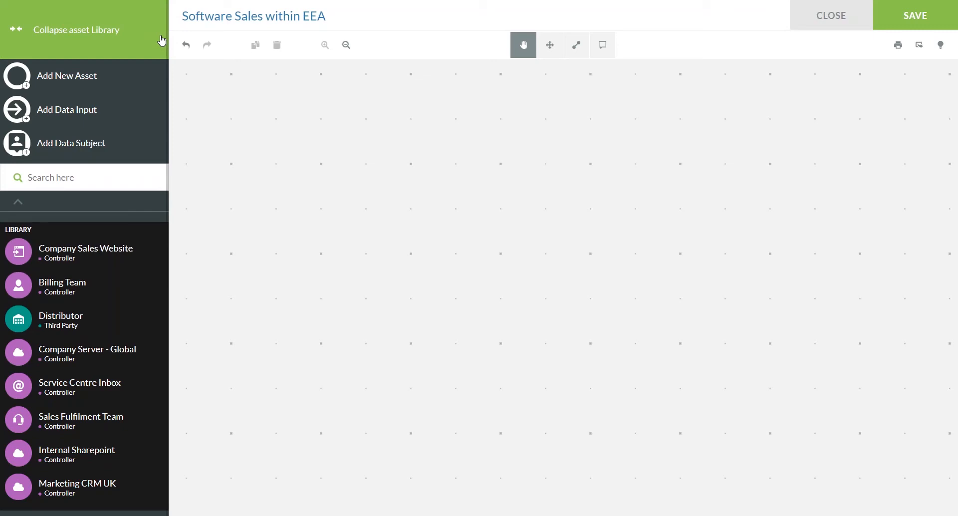
click(92, 88)
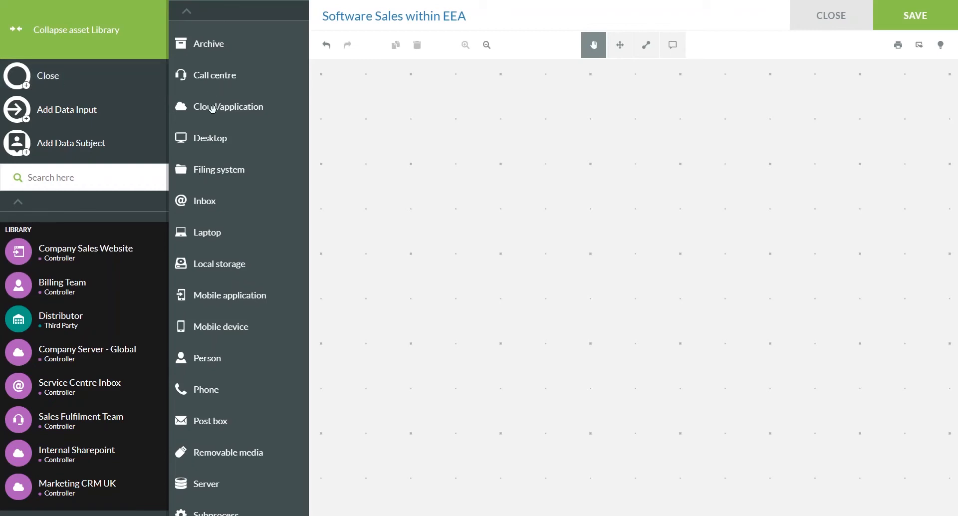
click(218, 136)
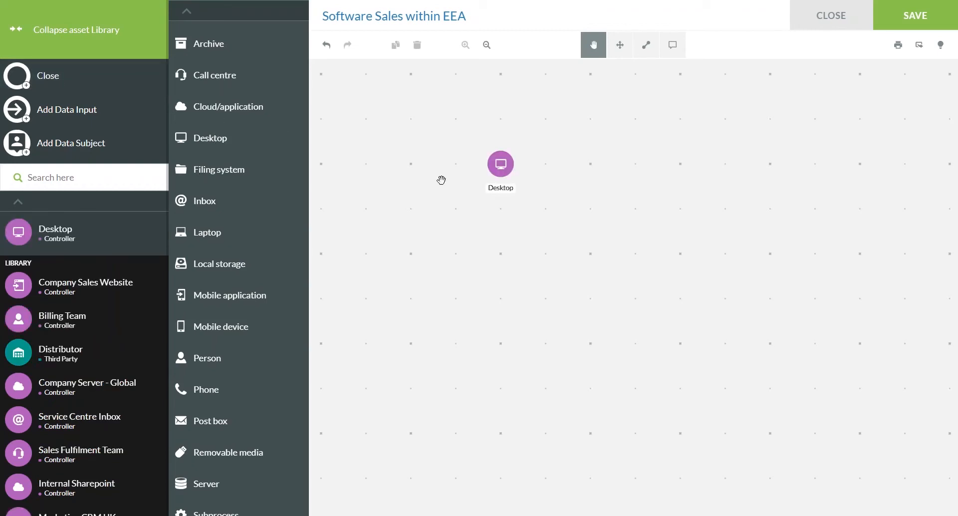
click(507, 176)
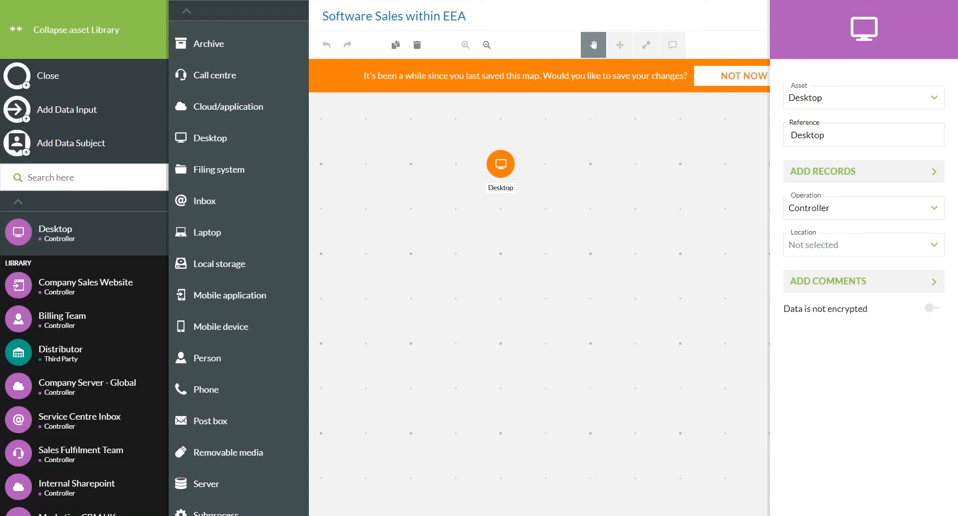
click(723, 228)
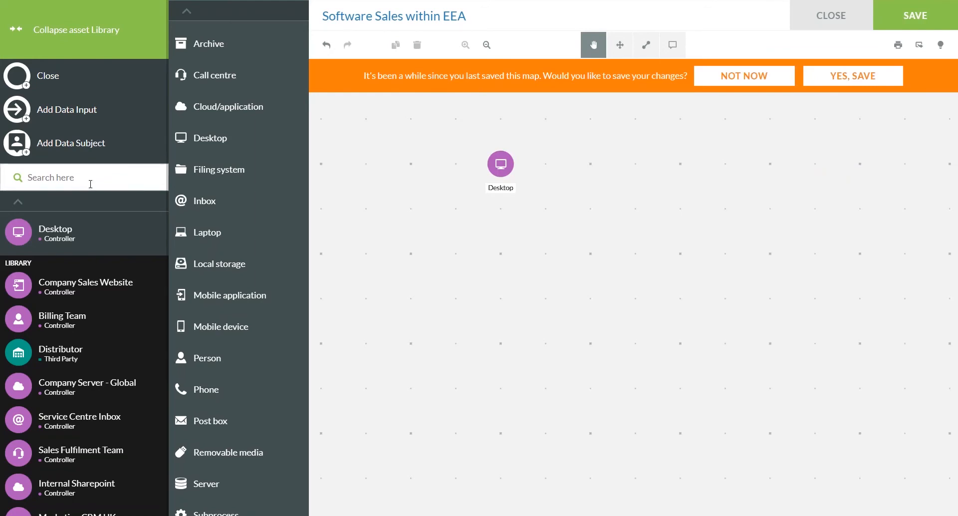
Step: Close the list of asset types and place a data input below and to the left of the Desktop asset
click(84, 85)
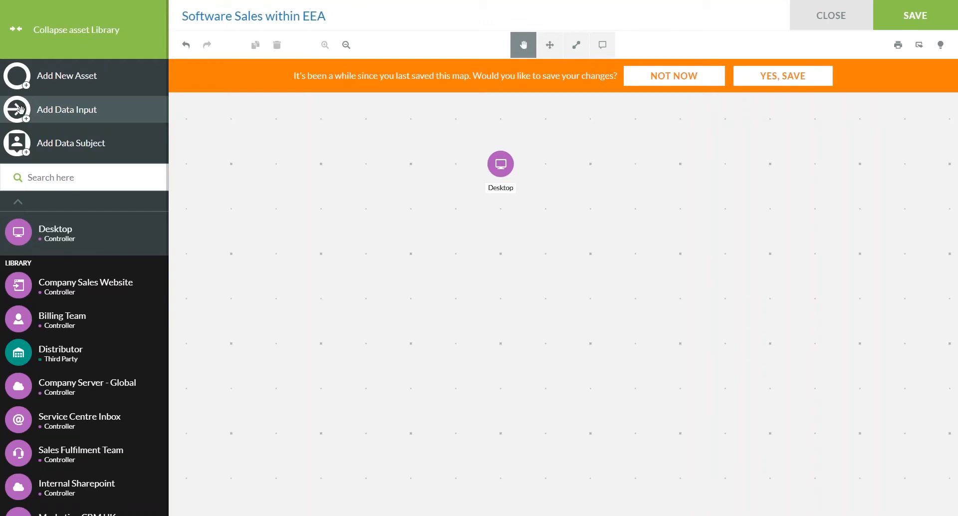
drag(20, 109, 231, 343)
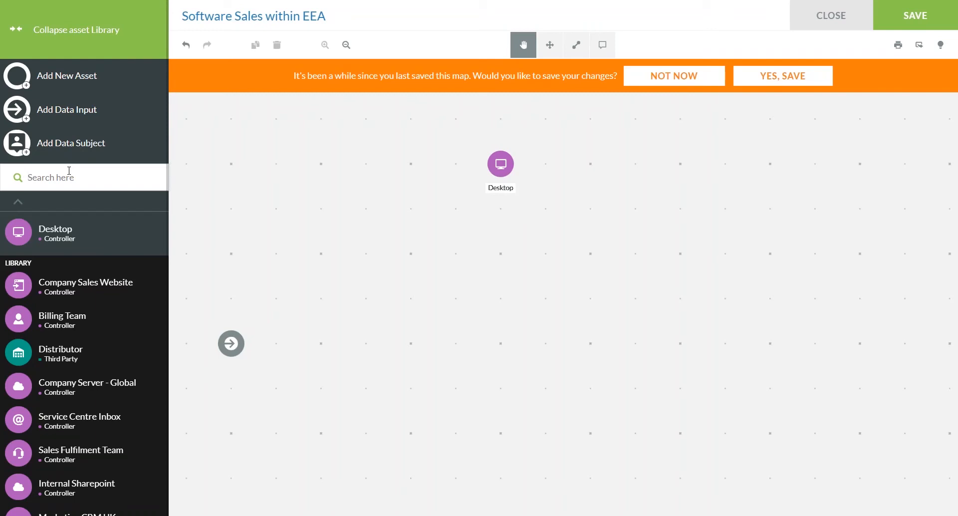
Step: Search the asset library for "staff" and "sale", and clear the search
text(staff)
key(BackSpace)
key(BackSpace)
key(BackSpace)
key(BackSpace)
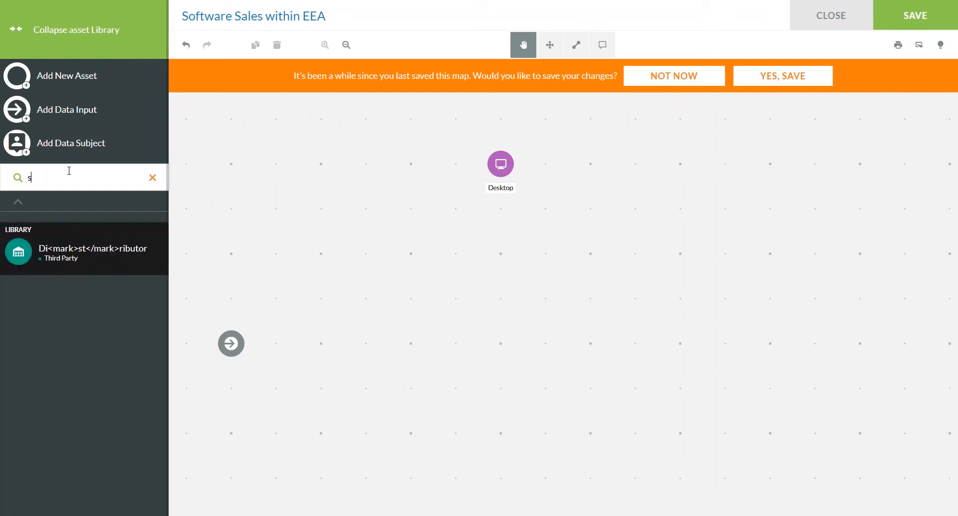
text(sale)
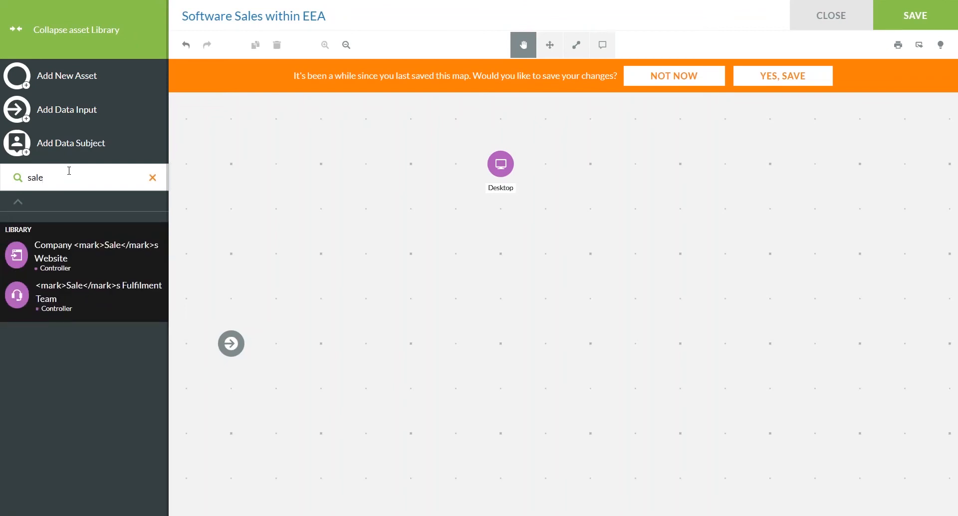
key(BackSpace)
key(BackSpace)
key(BackSpace)
key(BackSpace)
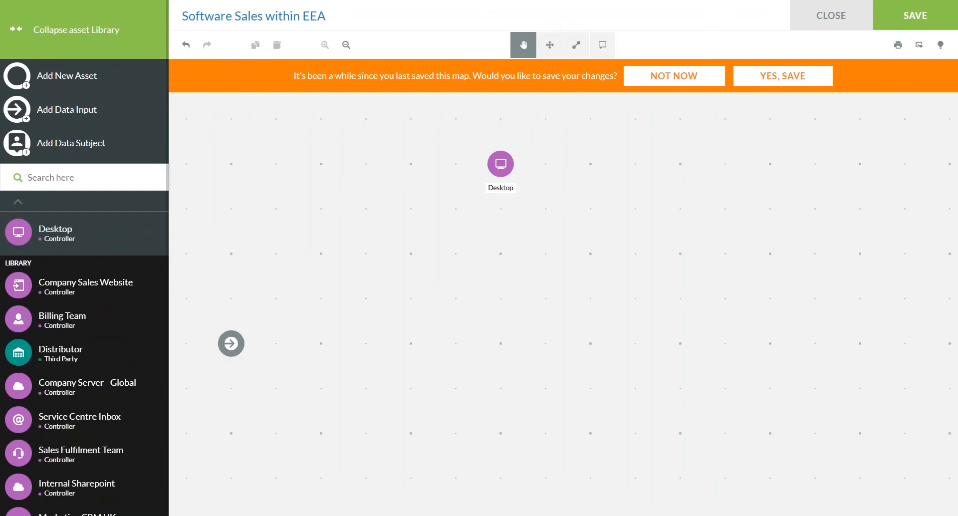
Step: Delete the Desktop asset from the map
click(497, 173)
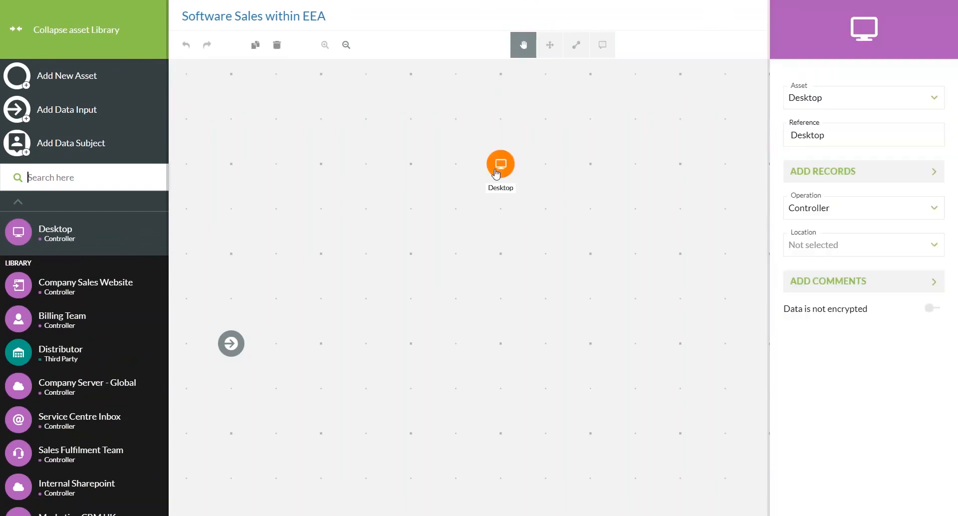
click(278, 46)
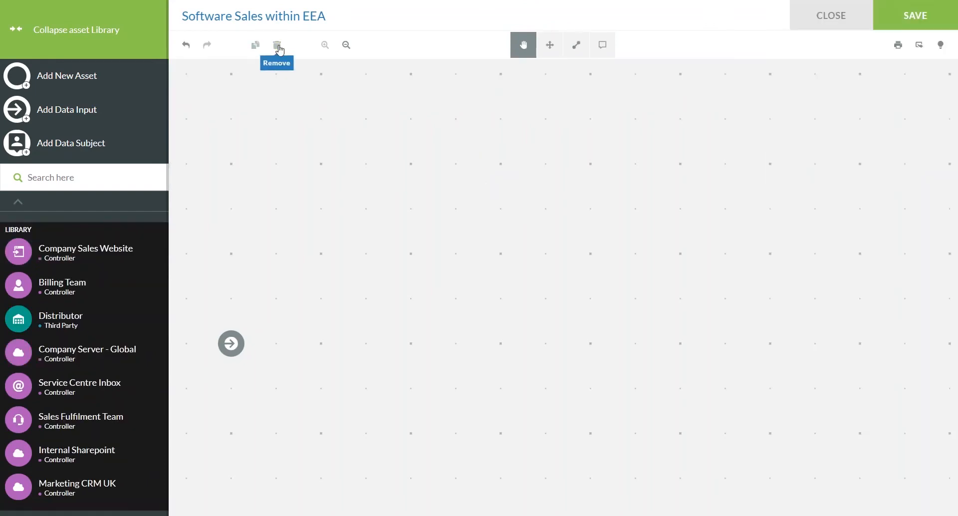
Step: Place the Company Sales Website, Billing Team and Distributor library assets on the map above the data input
click(18, 252)
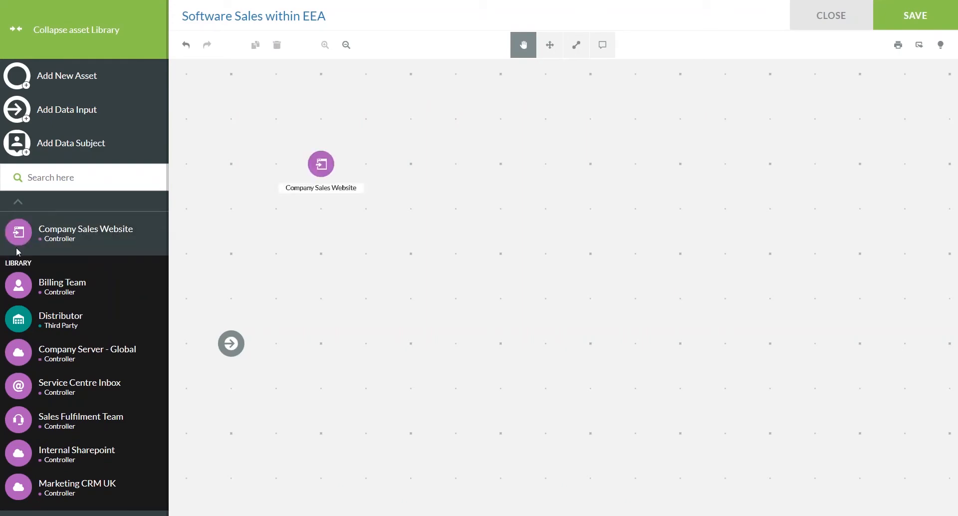
click(22, 293)
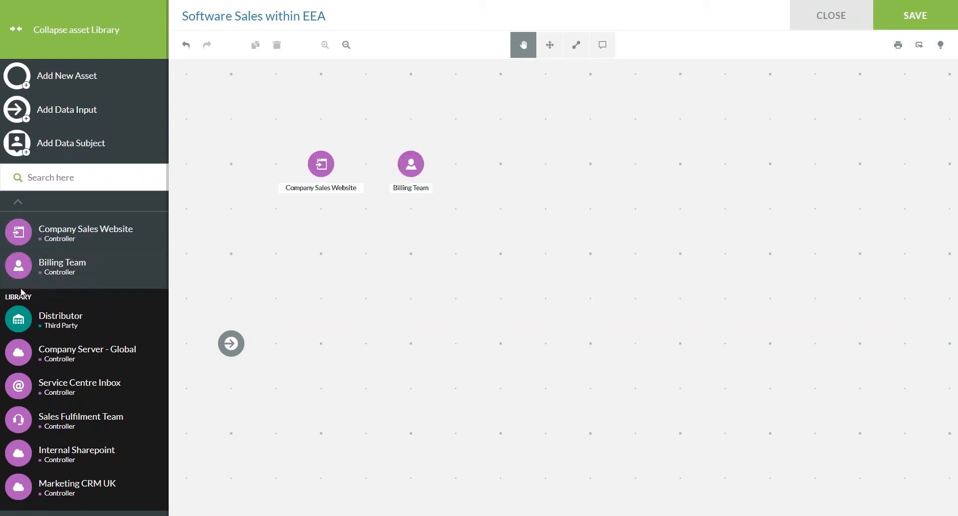
click(24, 327)
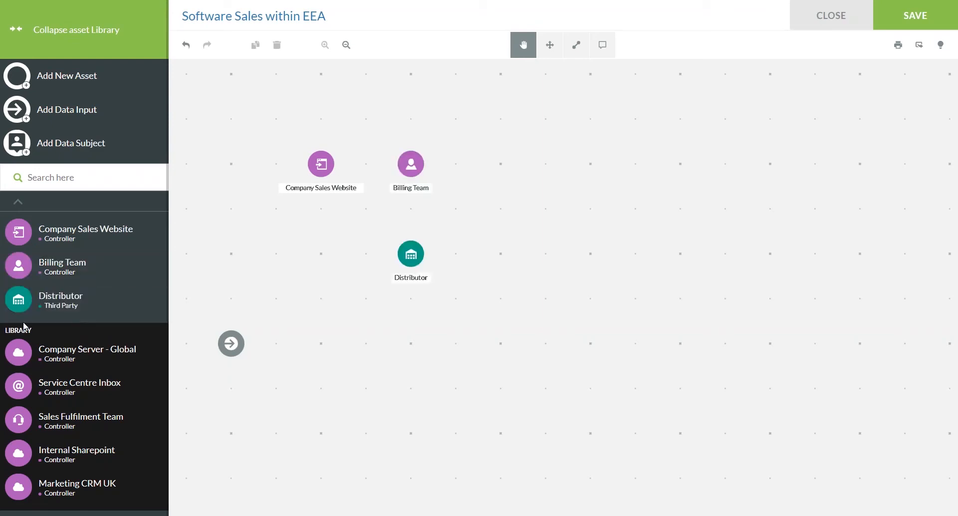
Step: Place the Company Server - Global, Service Centre Inbox, Sales Fulfilment Team and Internal Sharepoint library assets on the map and collapse the asset library
click(22, 358)
click(21, 397)
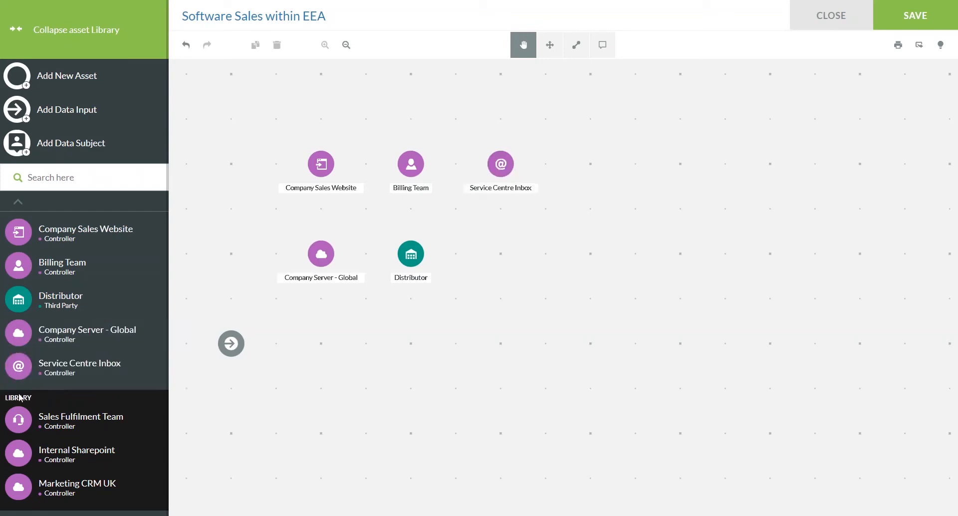
click(21, 422)
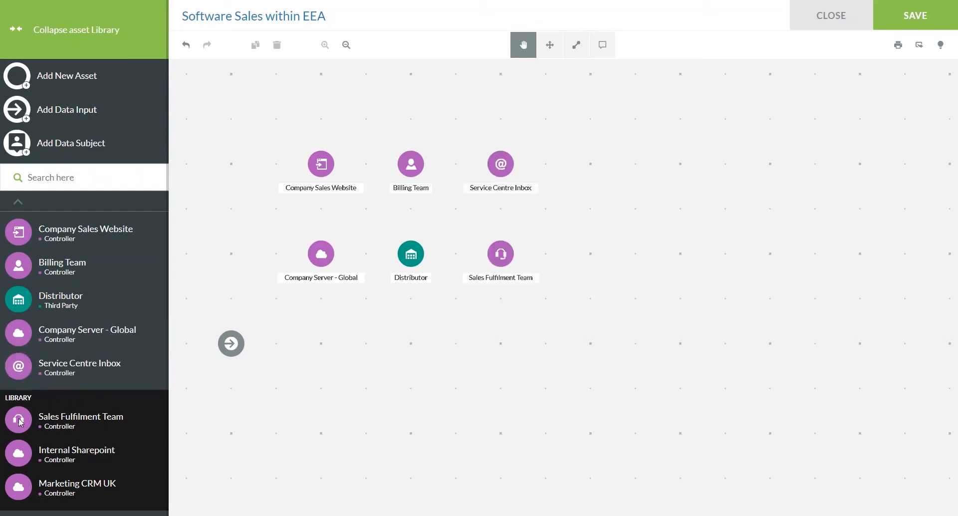
click(23, 454)
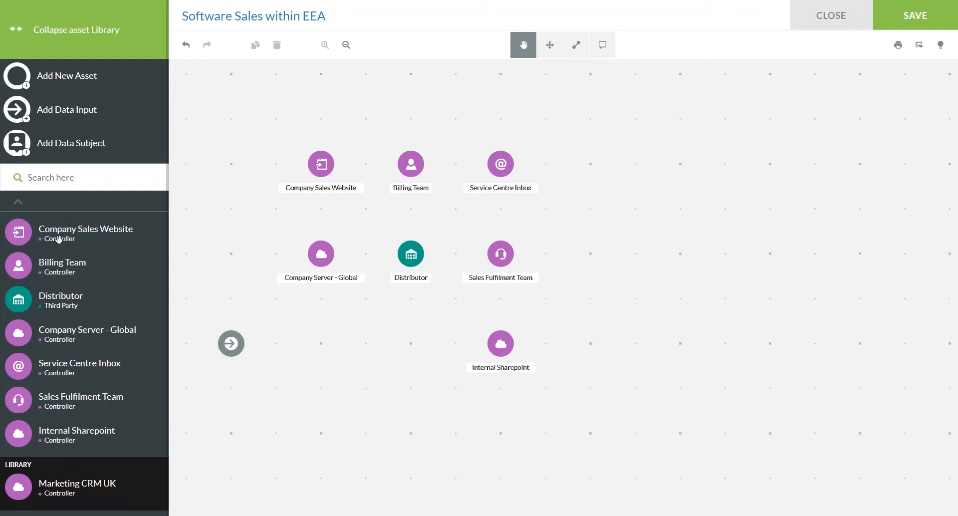
drag(106, 389, 102, 352)
click(93, 32)
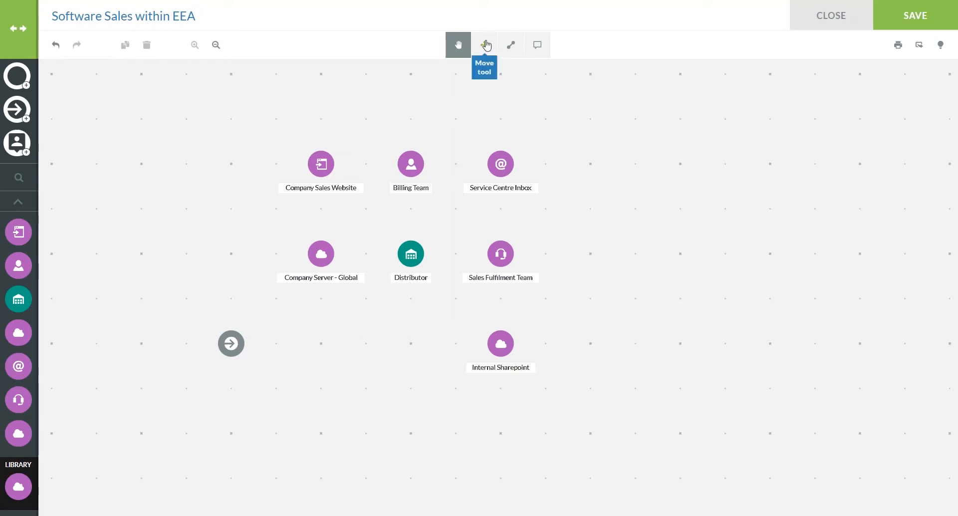
Step: Move Company Sales Website and Billing Team into the data input's row, and move Internal Sharepoint one row below it
click(486, 56)
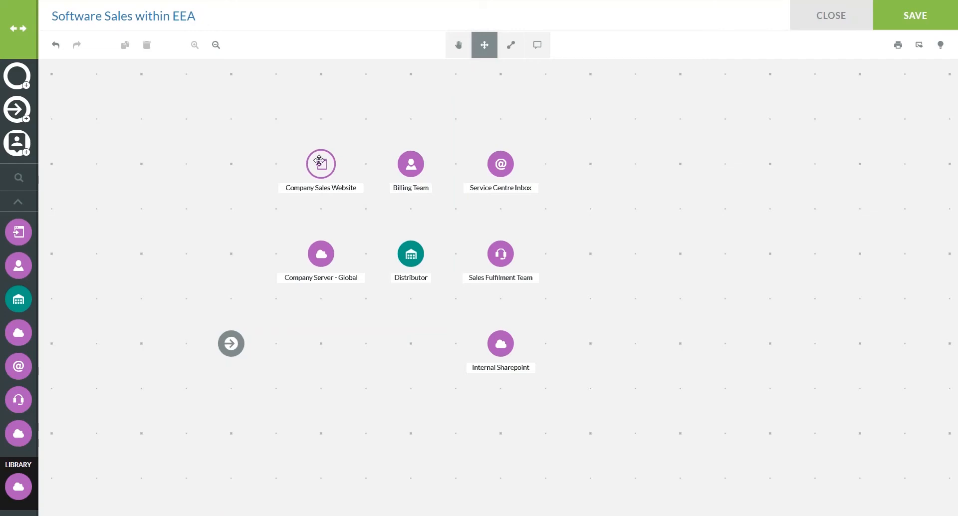
drag(319, 160, 320, 347)
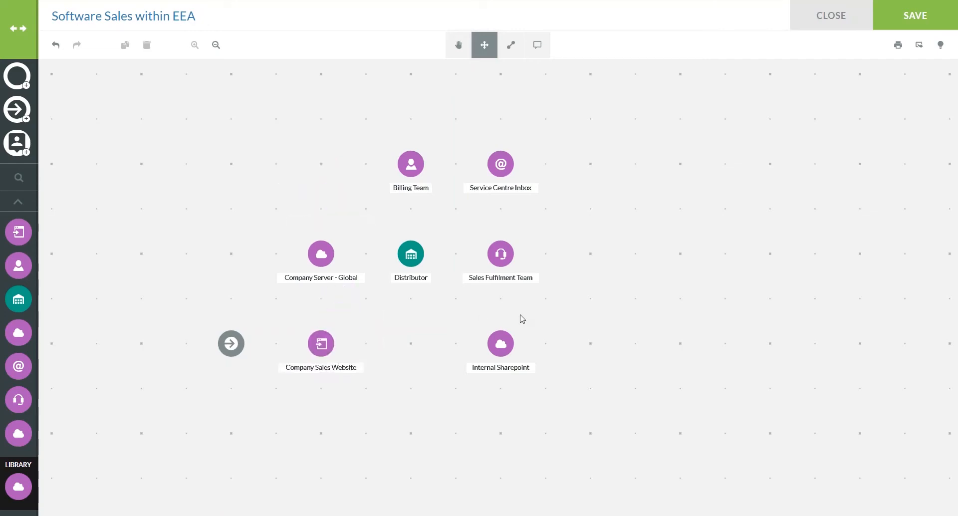
drag(501, 343, 501, 432)
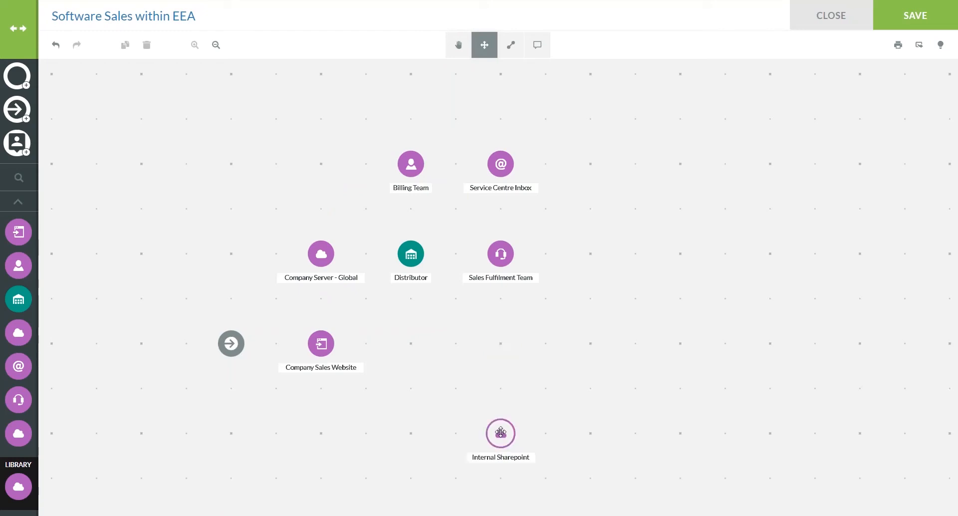
drag(403, 175, 419, 345)
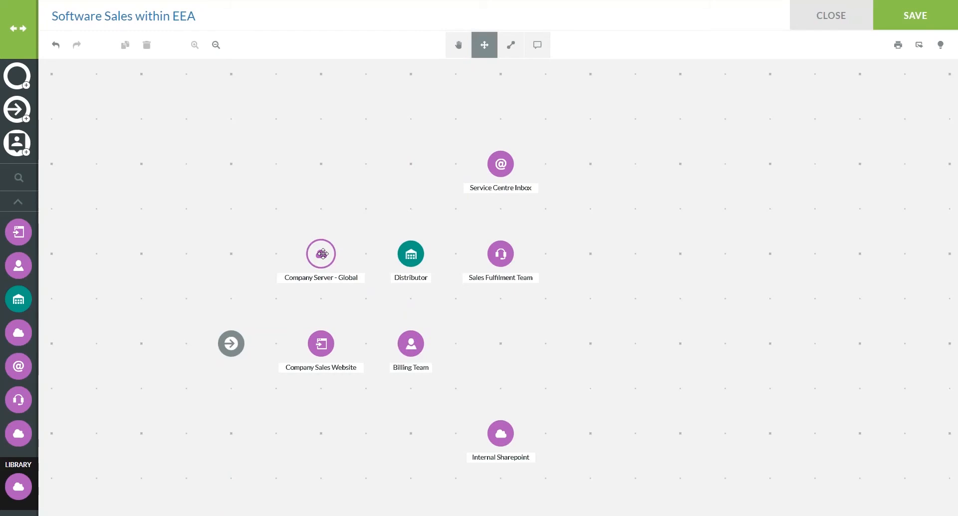
Step: Move Company Server - Global to the far end of the data input's row, Distributor above it, and Service Centre Inbox beside Billing Team
drag(323, 254, 680, 335)
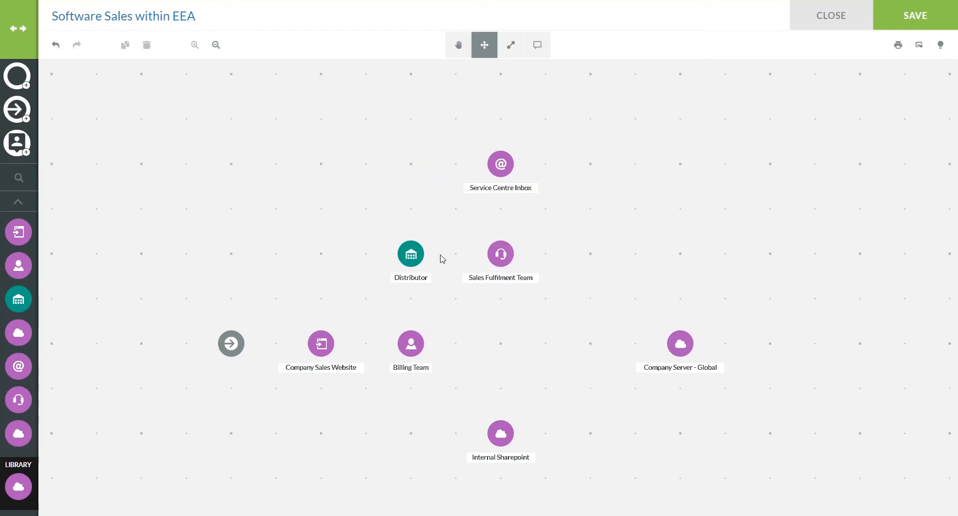
drag(411, 254, 677, 248)
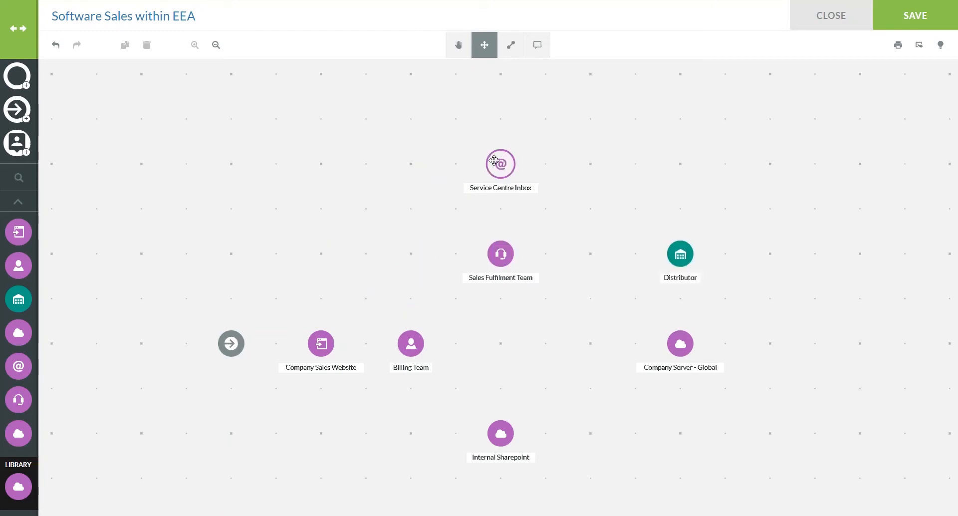
drag(497, 160, 512, 358)
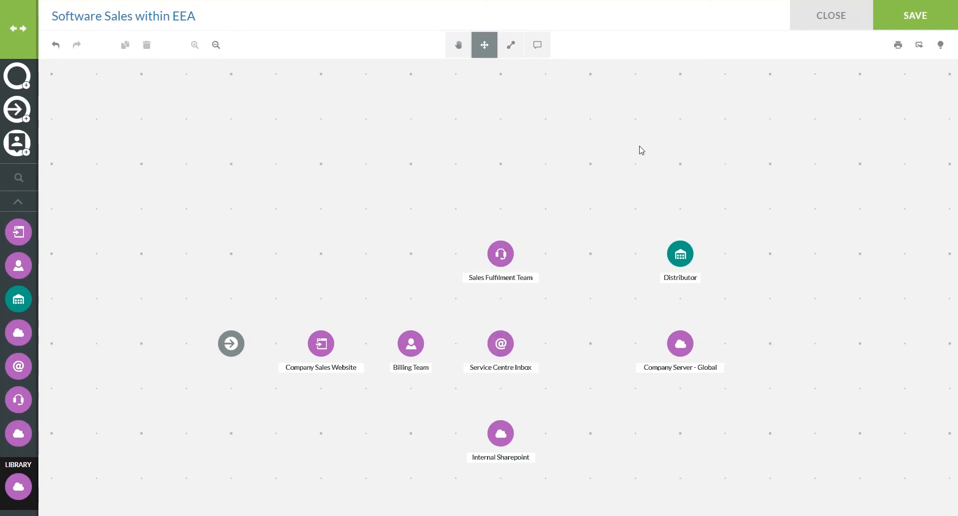
Step: Connect the data input, Company Sales Website, Billing Team, Service Centre Inbox and Sales Fulfilment Team in sequence with data flows
click(459, 47)
drag(441, 139, 422, 94)
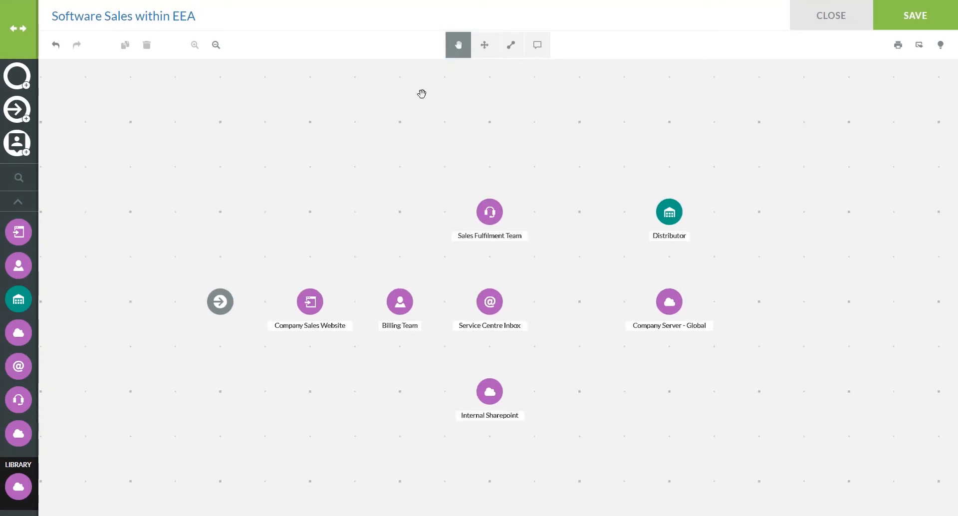
click(514, 49)
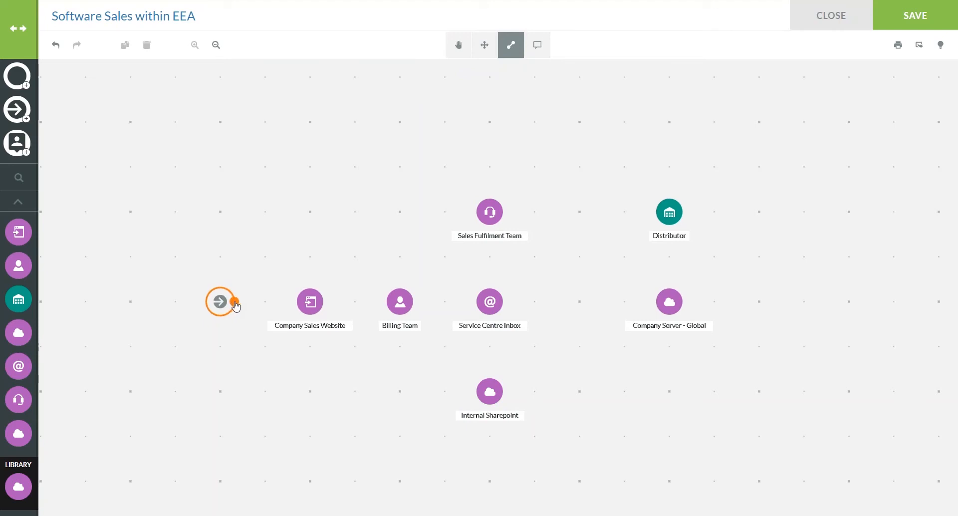
drag(235, 304, 299, 306)
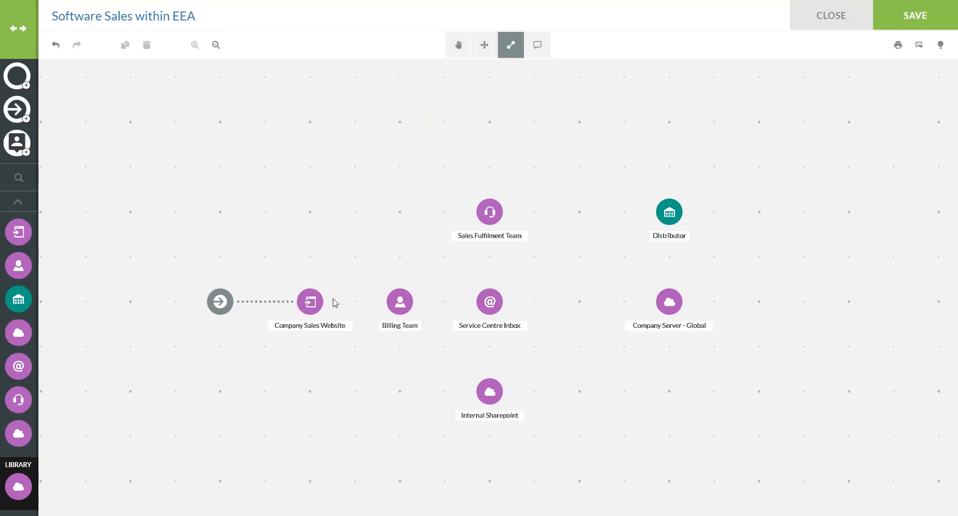
mouse_move(324, 302)
mouse_move(324, 301)
mouse_down()
mouse_move(482, 304)
mouse_move(490, 226)
mouse_up()
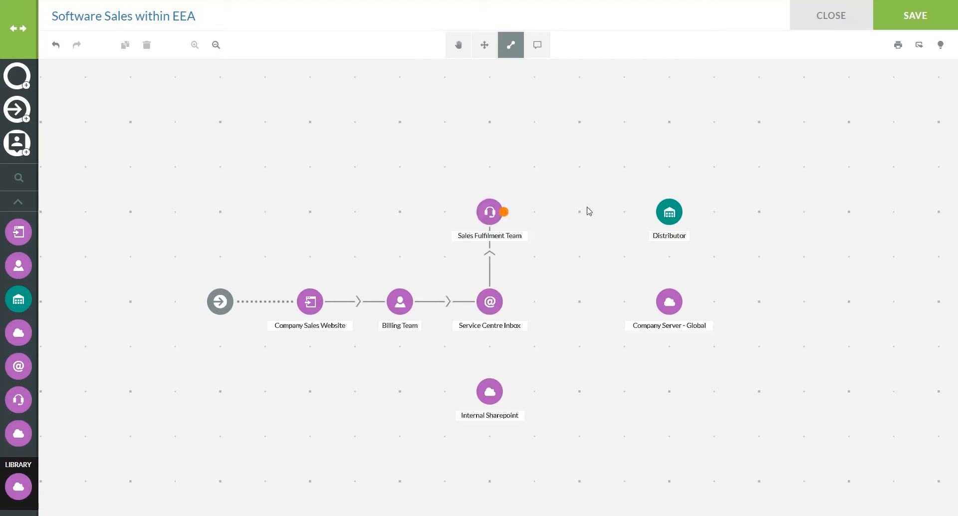
Step: Connect Sales Fulfilment Team to Distributor, and Service Centre Inbox to both Company Server - Global and Internal Sharepoint
drag(640, 206, 656, 210)
mouse_move(502, 306)
drag(502, 303, 658, 305)
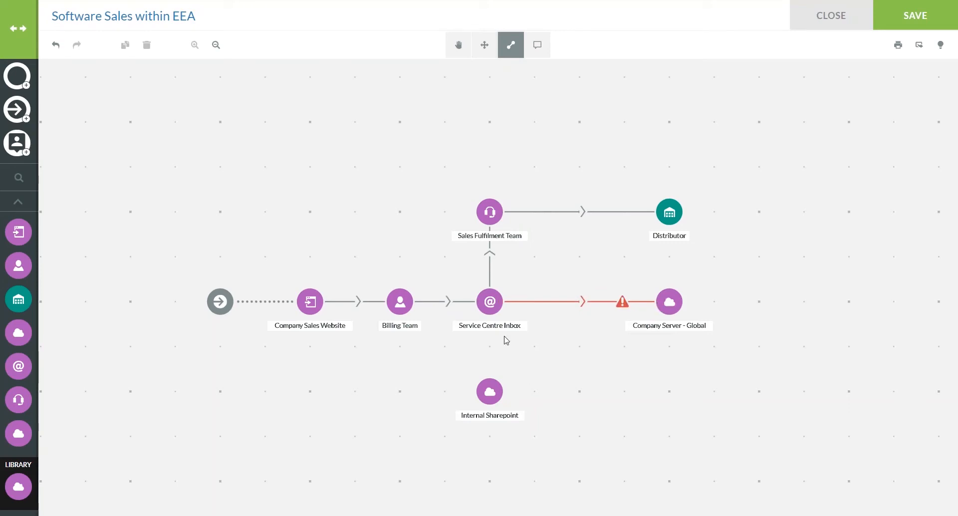
mouse_move(490, 315)
drag(489, 316, 489, 385)
Step: Open the details of the data flow from the data input to Company Sales Website
click(460, 46)
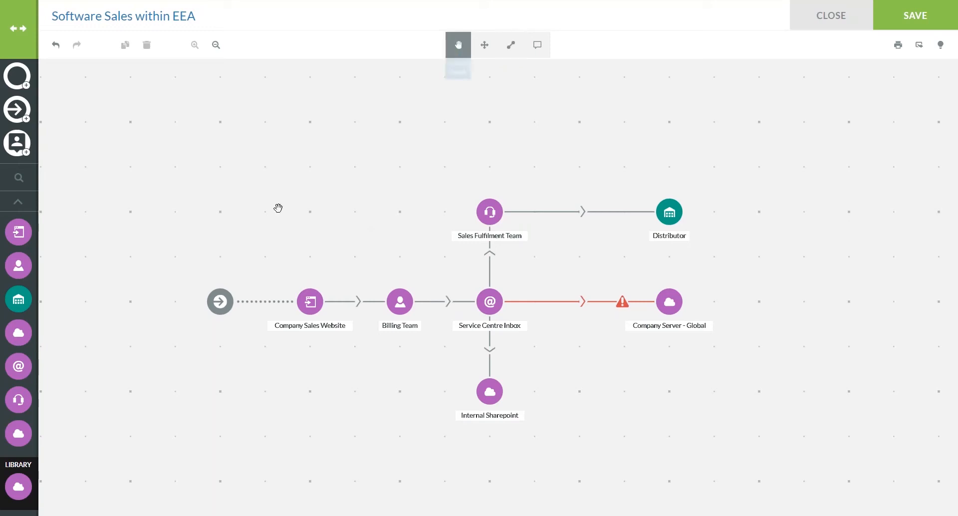
click(266, 301)
click(267, 309)
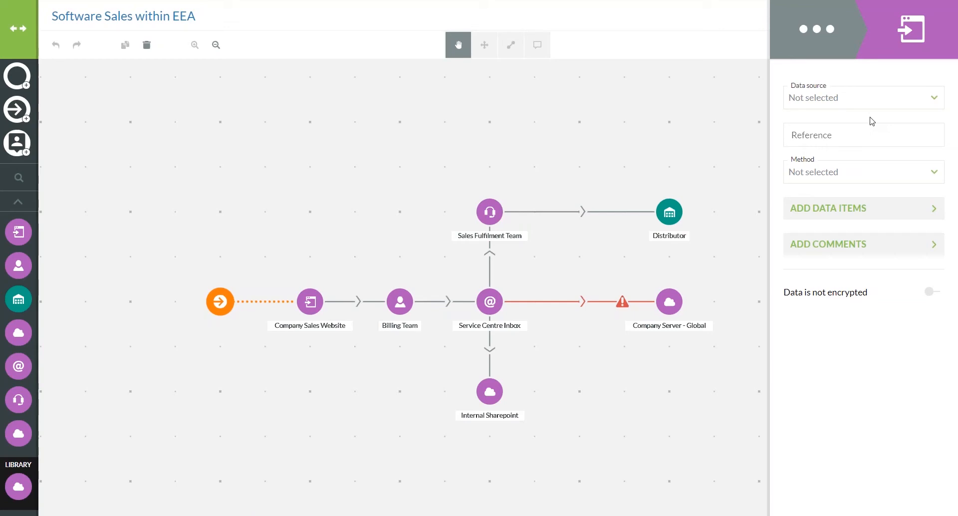
Step: Try Other as the flow's data source and select its free-text description for editing
click(855, 96)
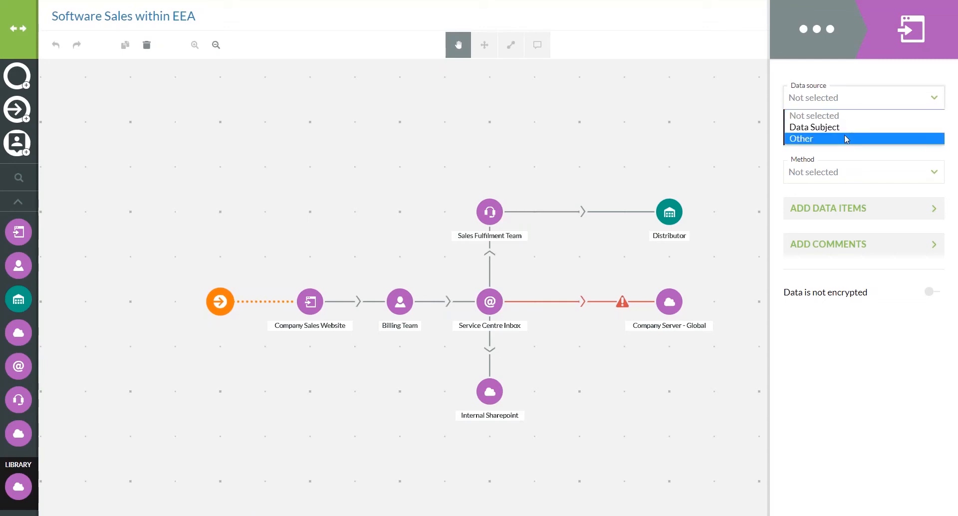
click(814, 138)
click(812, 132)
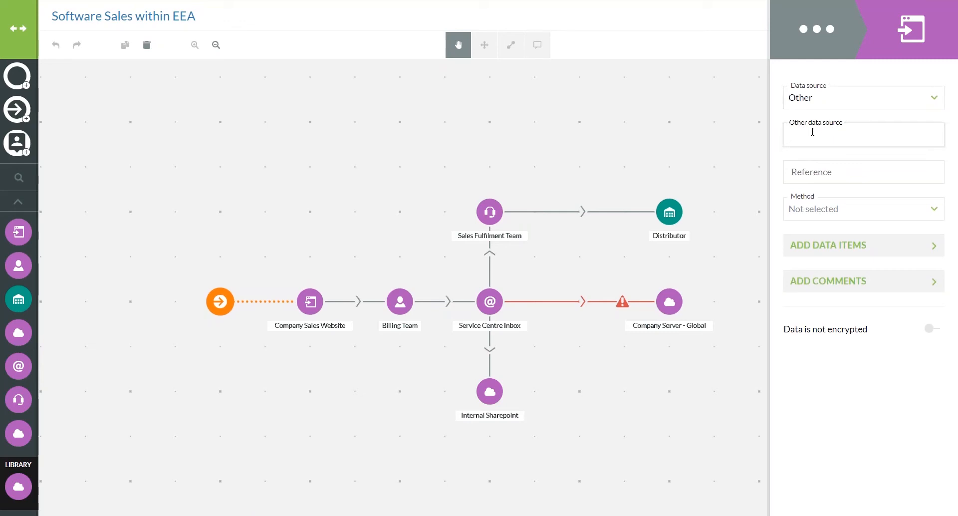
Step: Set the flow's data source to Data Subject and enter the reference "Customer - France"
click(847, 94)
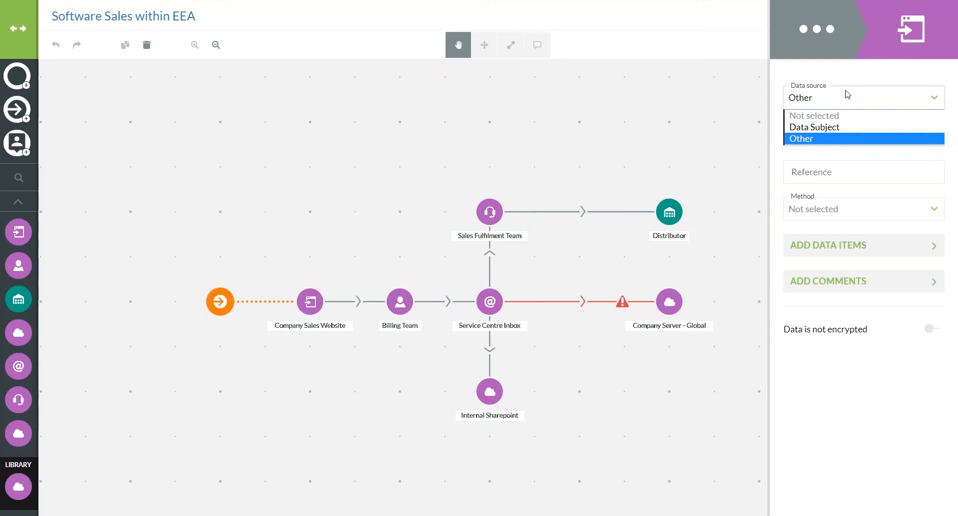
click(848, 129)
click(830, 136)
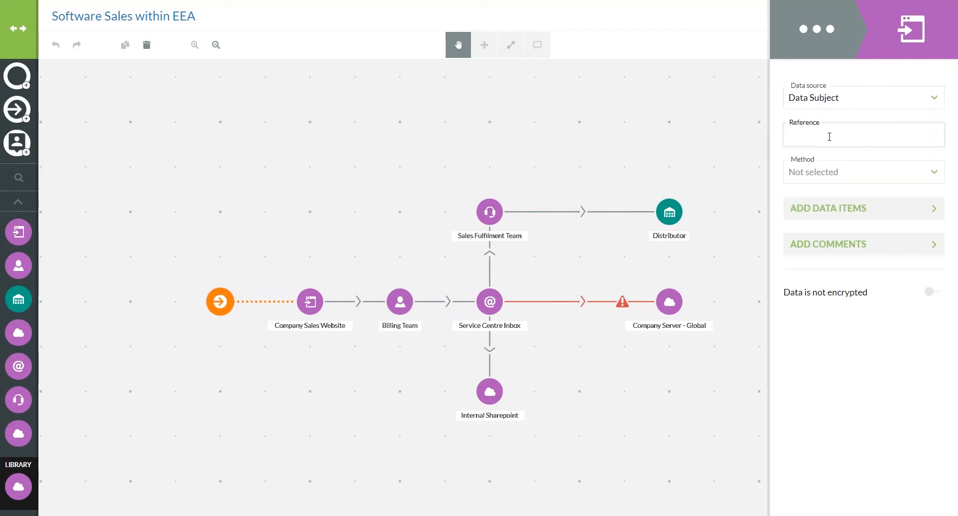
text(Customer w)
text(ithin)
key(BackSpace)
key(BackSpace)
key(BackSpace)
key(BackSpace)
key(BackSpace)
key(BackSpace)
key(BackSpace)
text(- France)
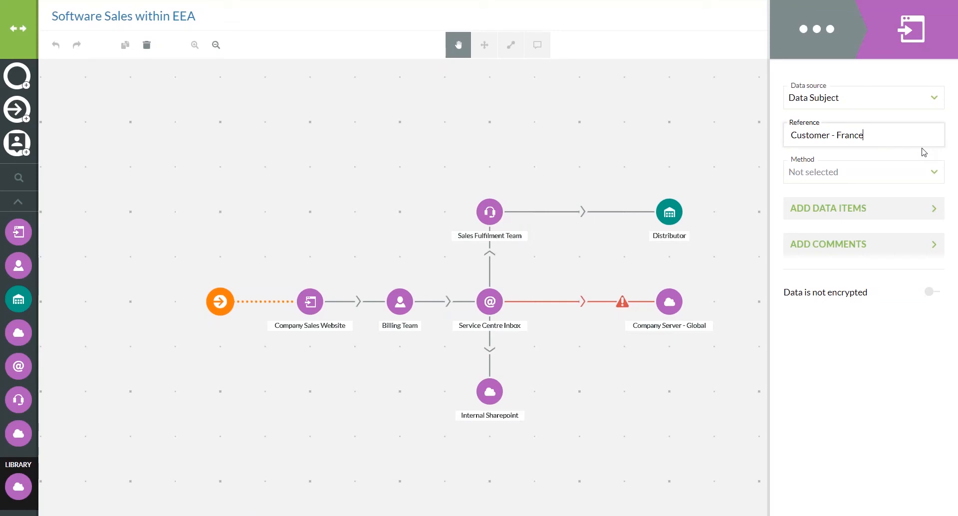
Step: Look through the available transfer methods and try Other, selecting its free-text description for editing
click(852, 180)
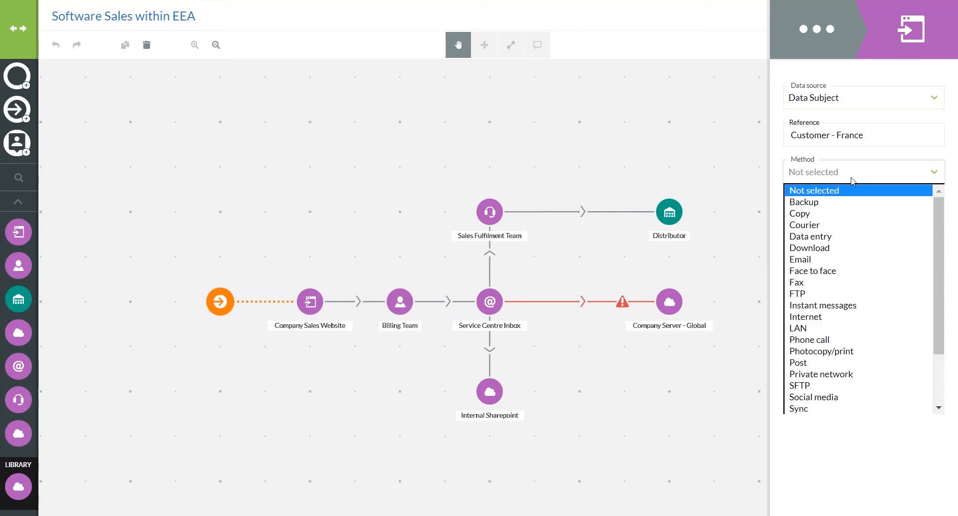
scroll(940, 294, down, 1)
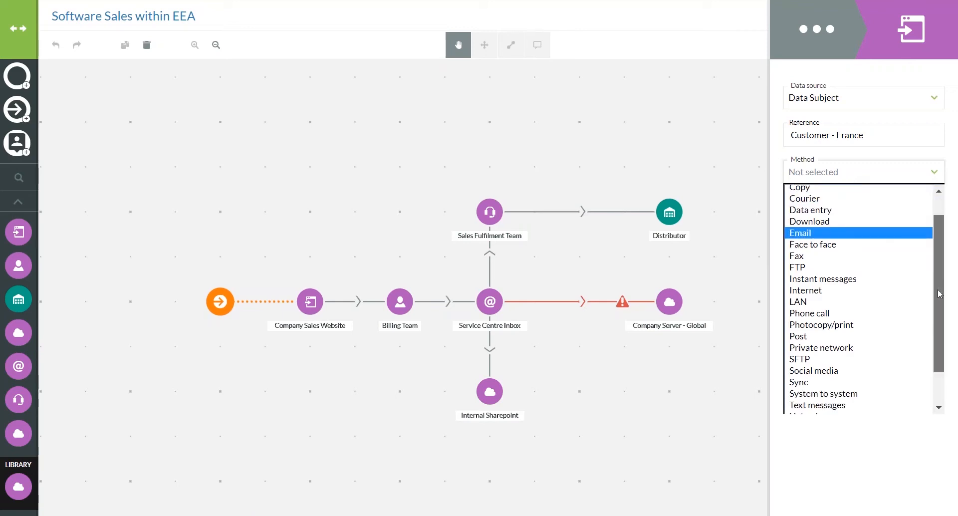
drag(940, 295, 951, 342)
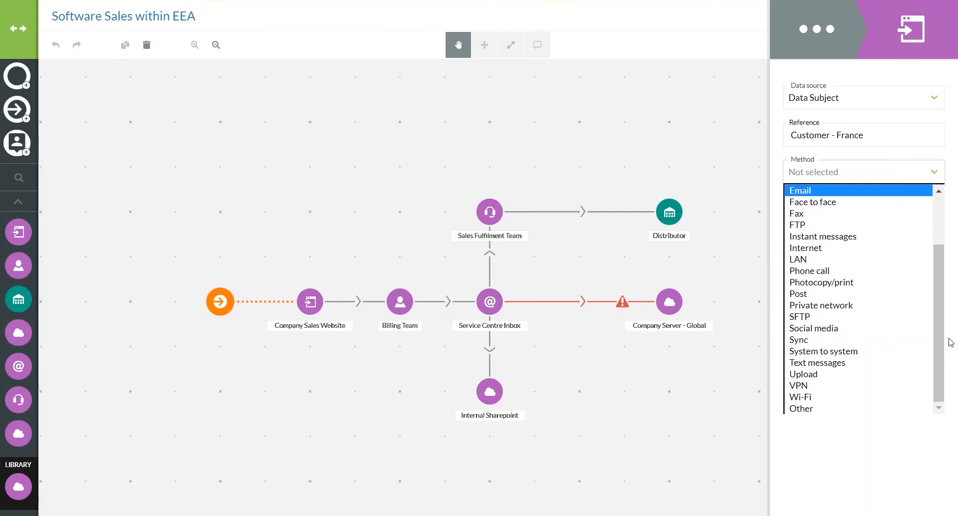
click(825, 408)
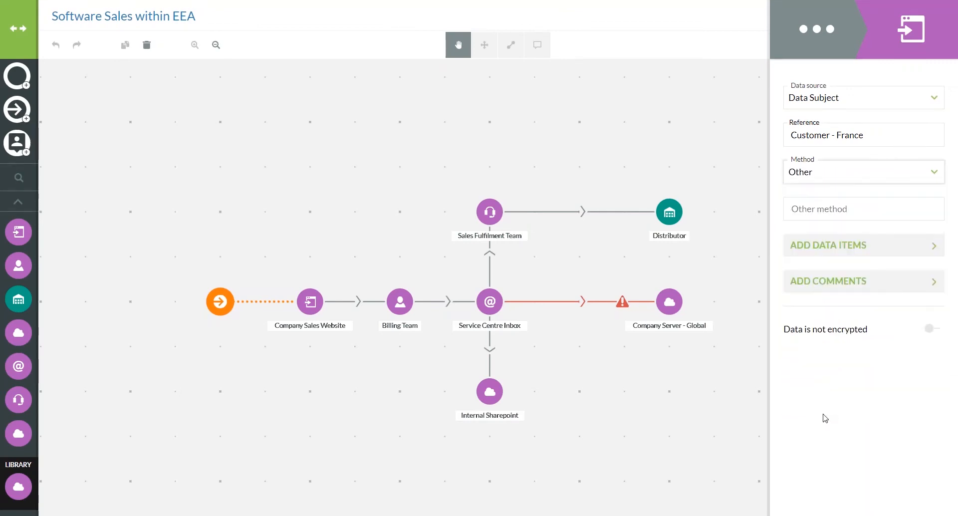
click(841, 215)
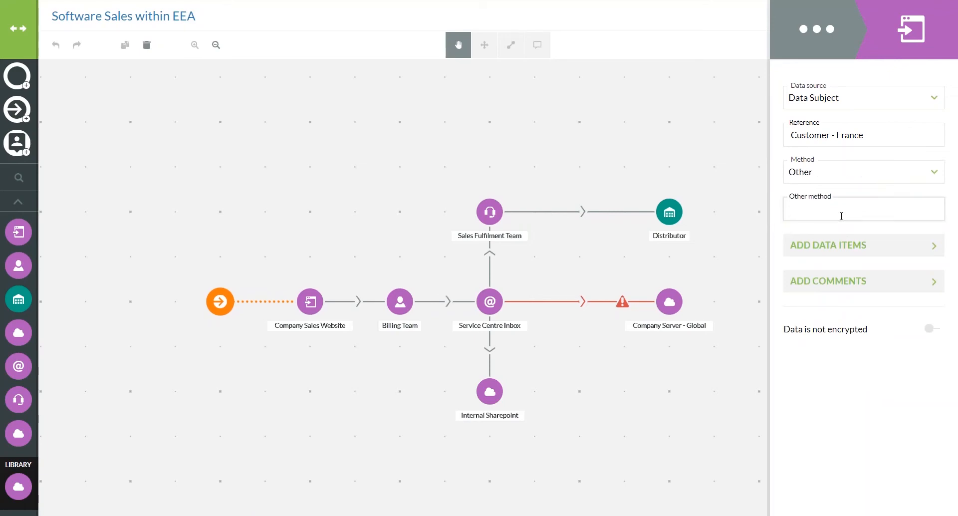
Step: Set the flow's method to Internet and open its data items for adding
click(859, 172)
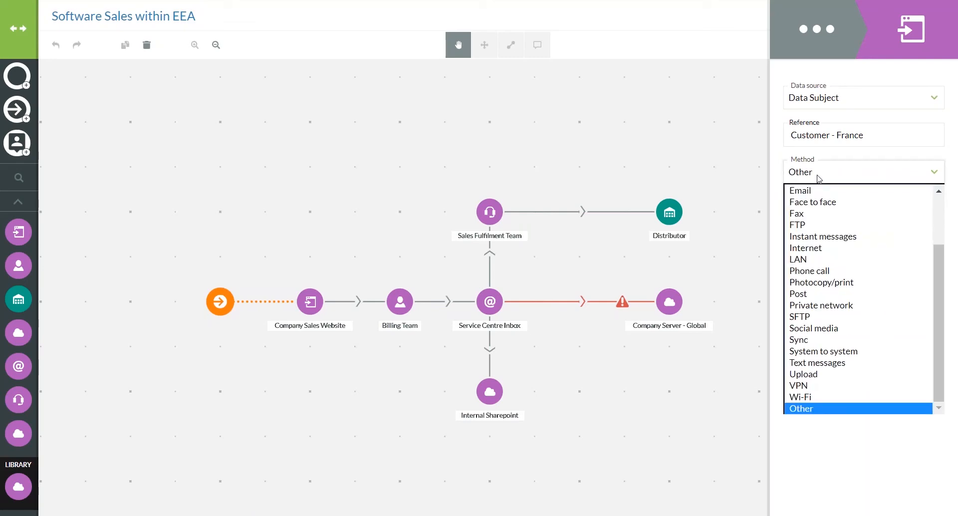
click(879, 248)
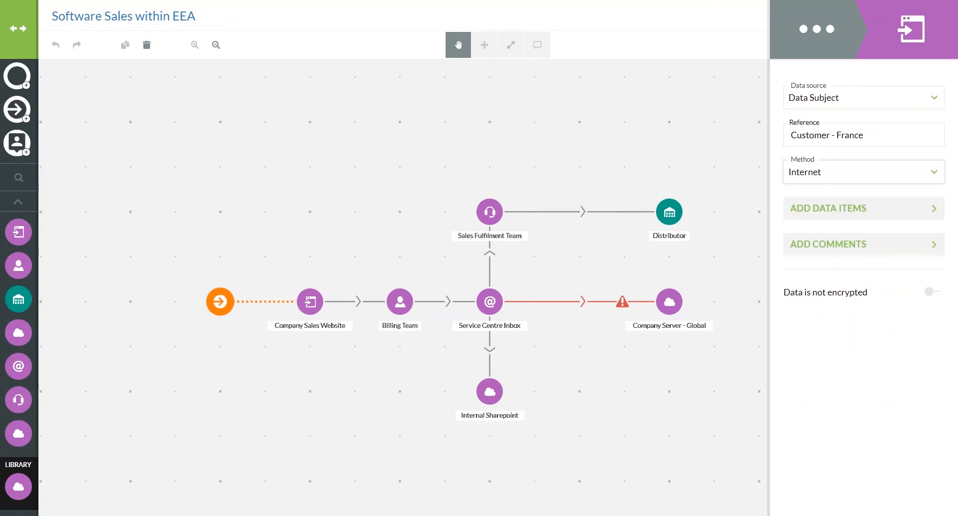
click(863, 208)
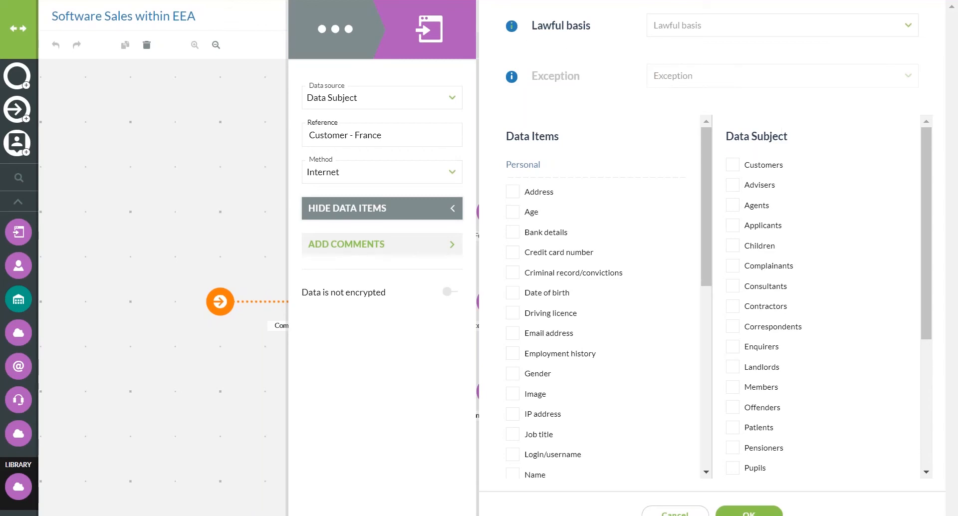
Step: Read the guidance on the lawful basis for processing and on the exceptions for special categories of personal data
click(512, 25)
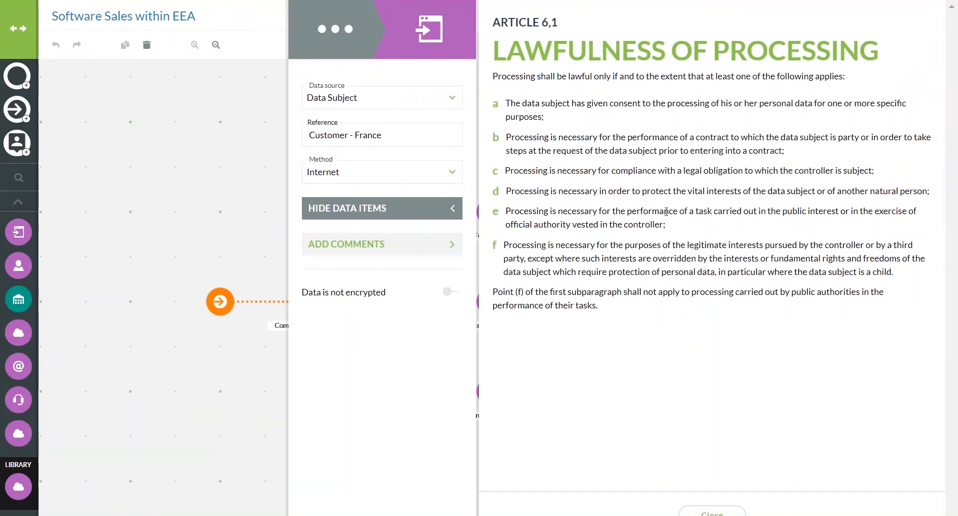
click(714, 512)
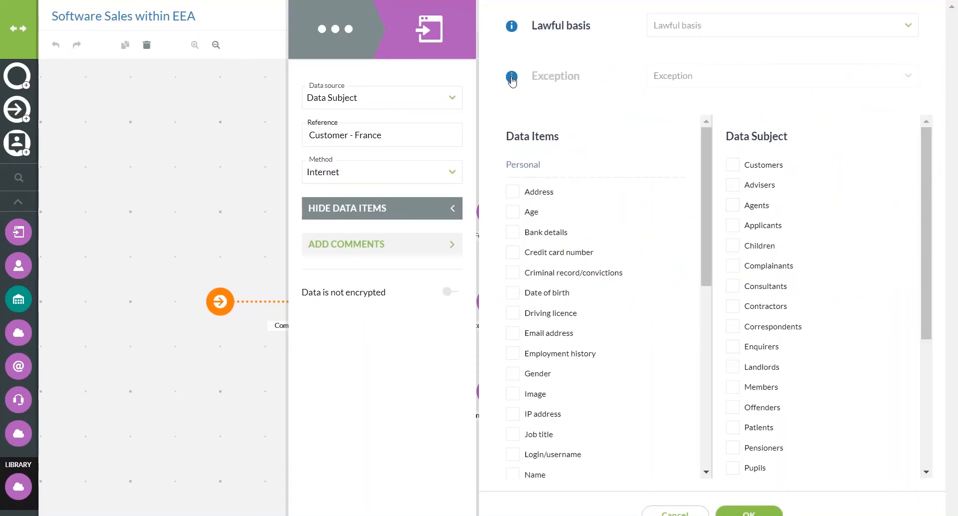
click(512, 78)
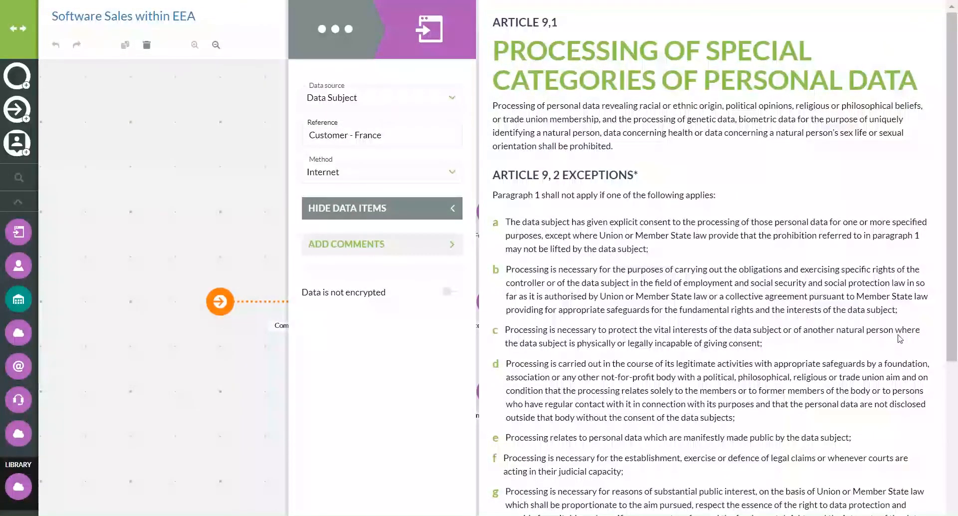
scroll(900, 339, down, 5)
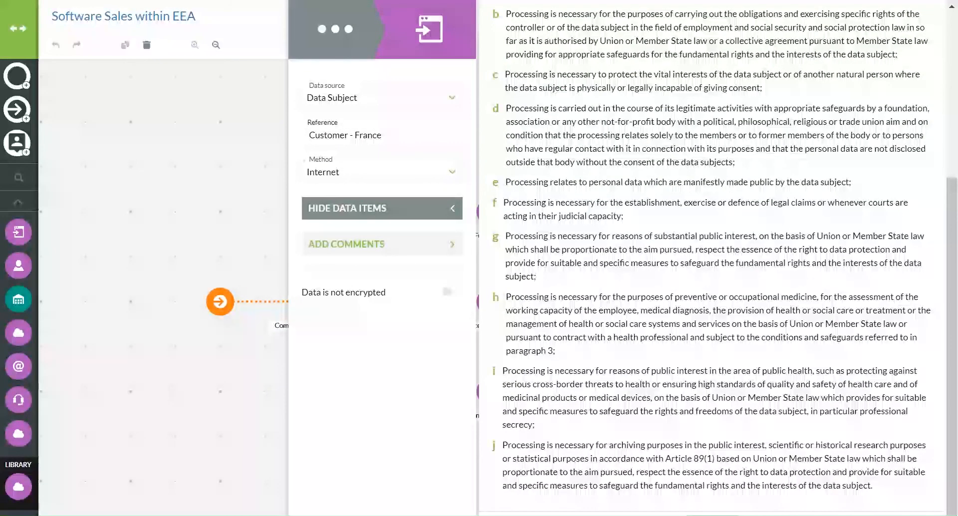
Step: Leave the exceptions guidance and set the lawful basis for the flow's data items to Contractual necessity
click(719, 515)
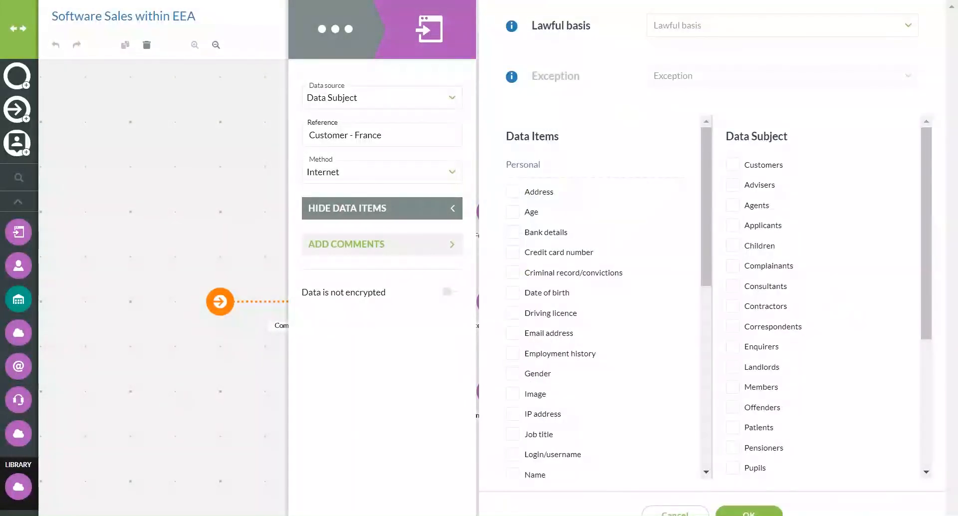
click(734, 26)
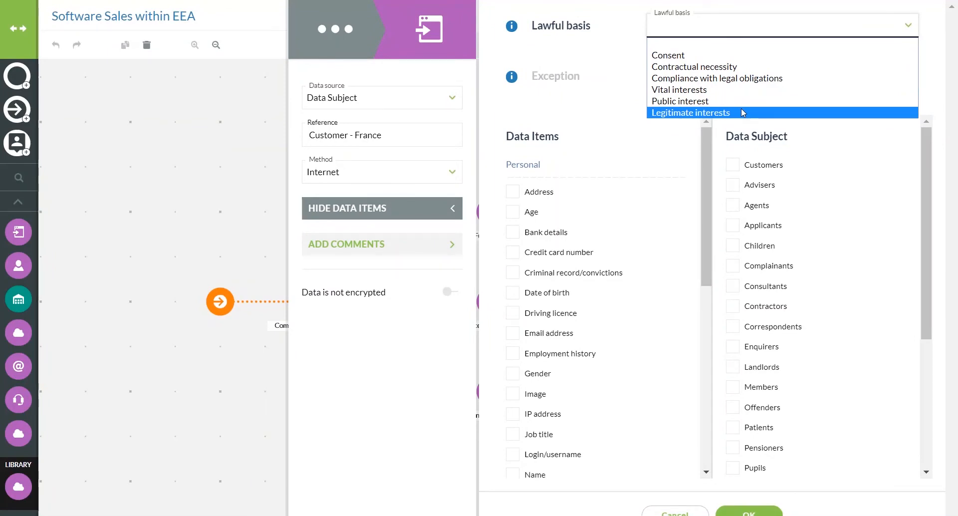
click(724, 71)
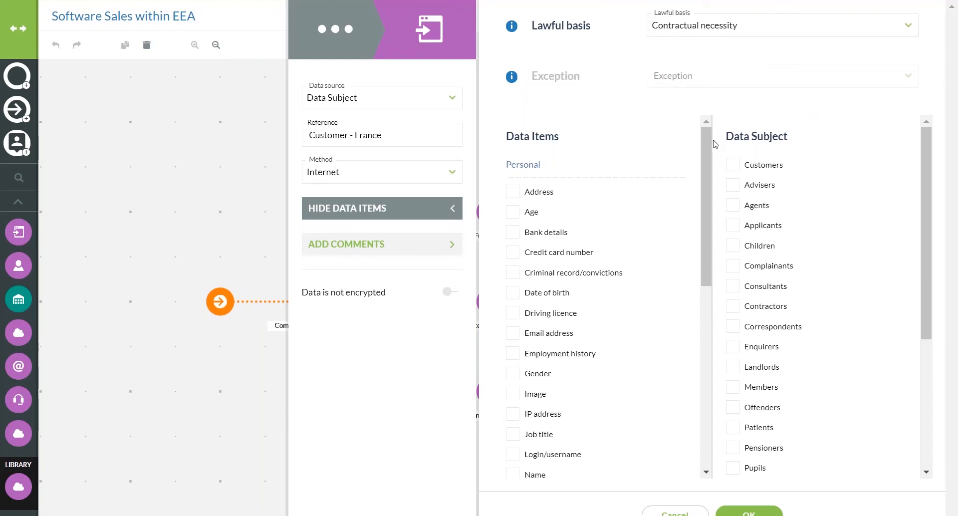
Step: Select Address, Credit card number, Email address, Login/username, Name and Phone number as the flow's personal data items
drag(711, 153, 712, 166)
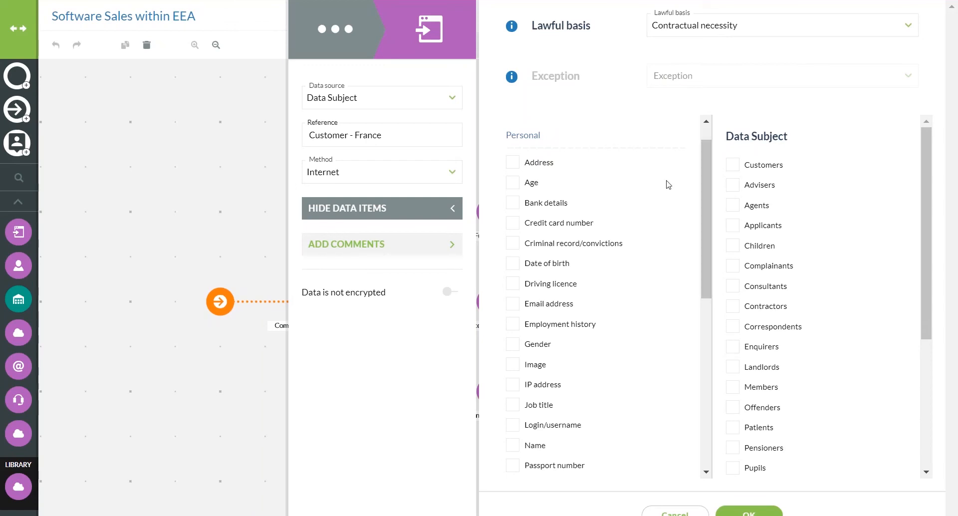
click(515, 164)
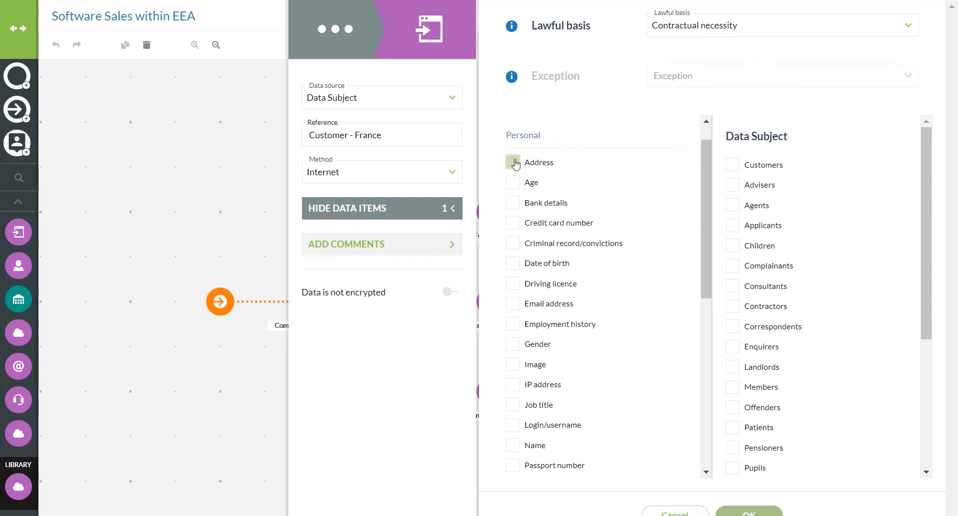
click(514, 224)
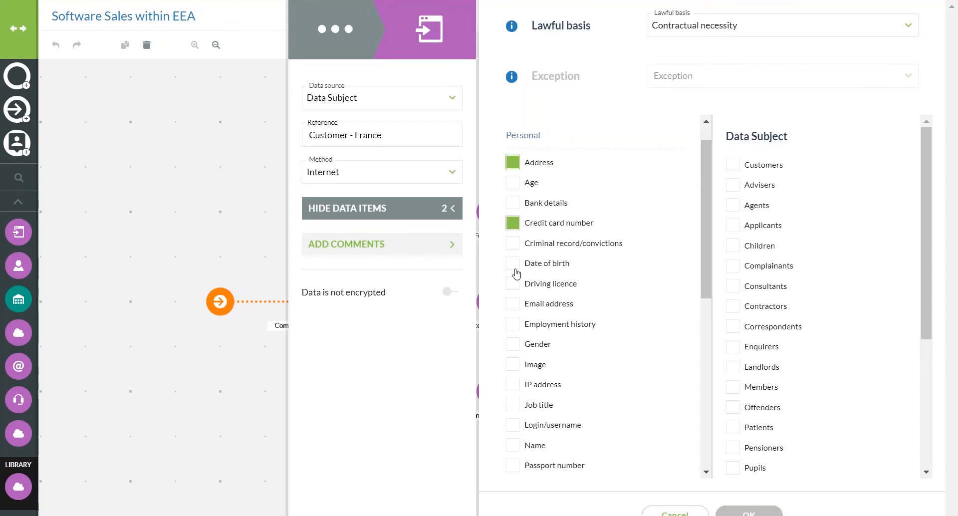
click(514, 307)
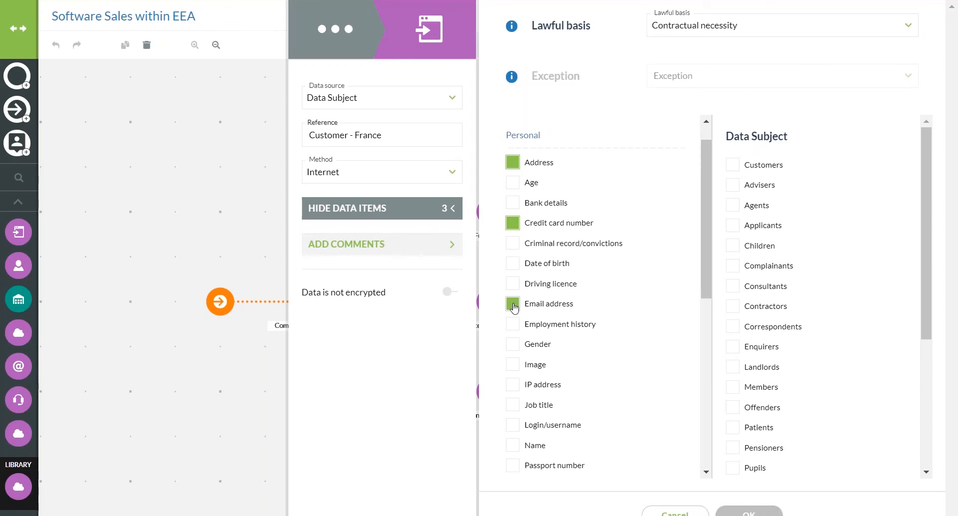
click(512, 425)
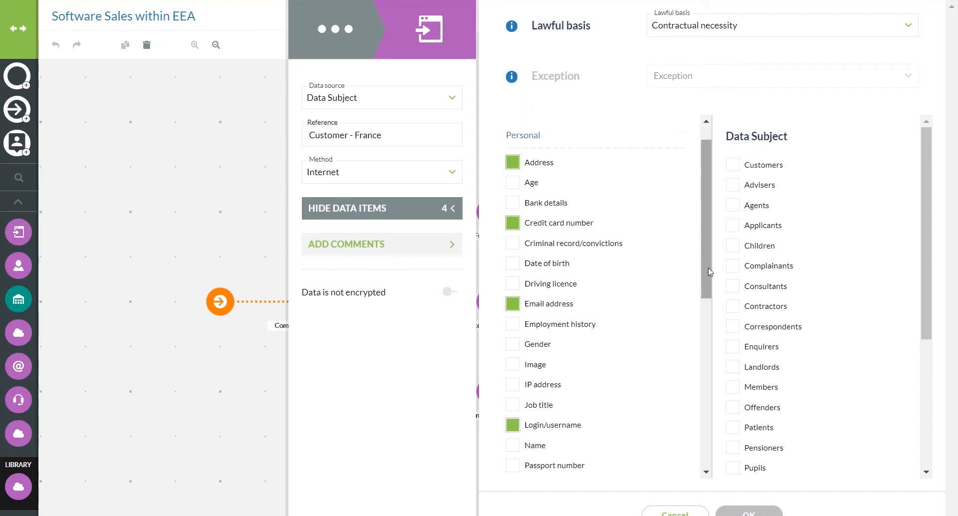
drag(703, 270, 710, 324)
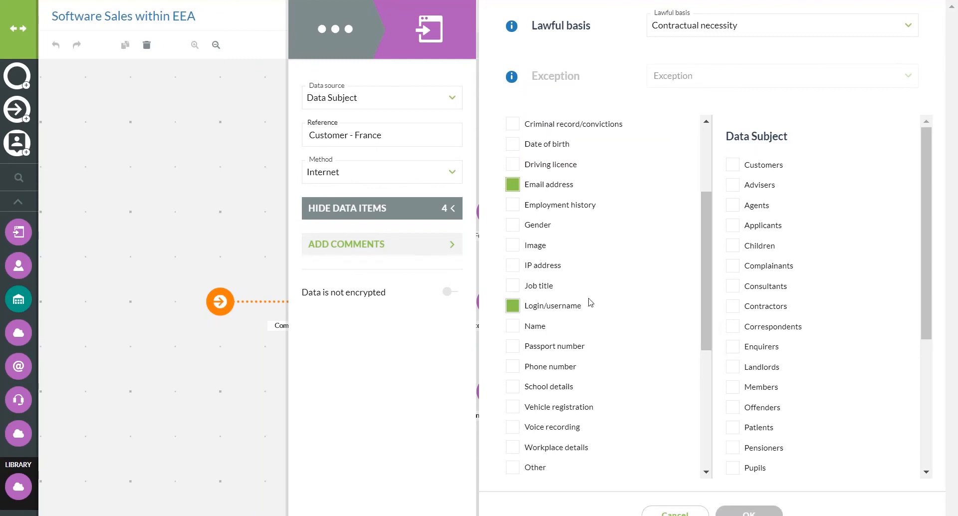
click(512, 327)
click(514, 366)
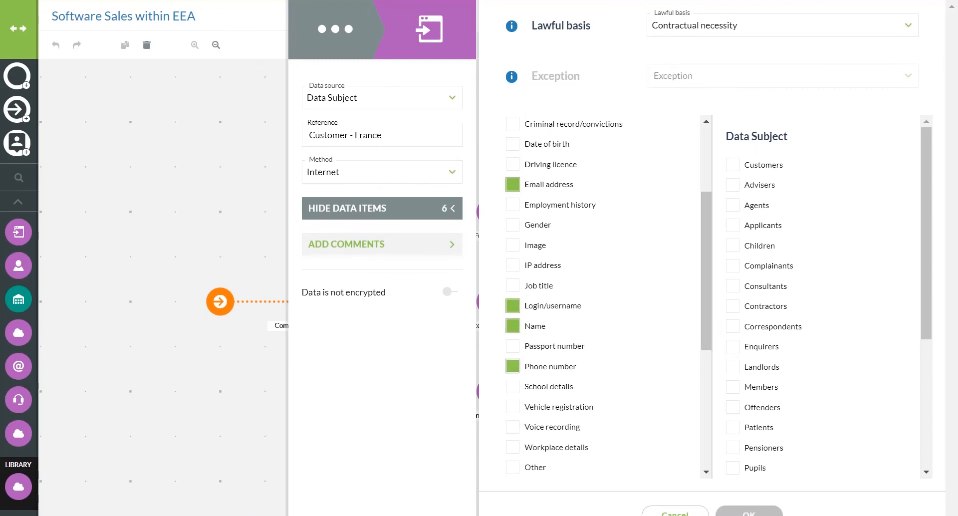
Step: Add an Other personal data item described as "Shipping Address, Billing Address"
click(513, 468)
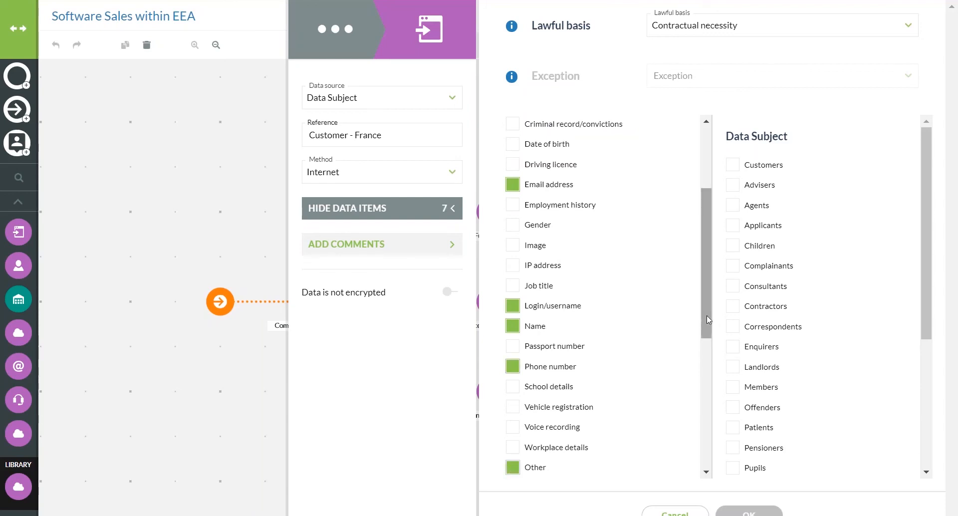
scroll(707, 322, down, 2)
click(611, 403)
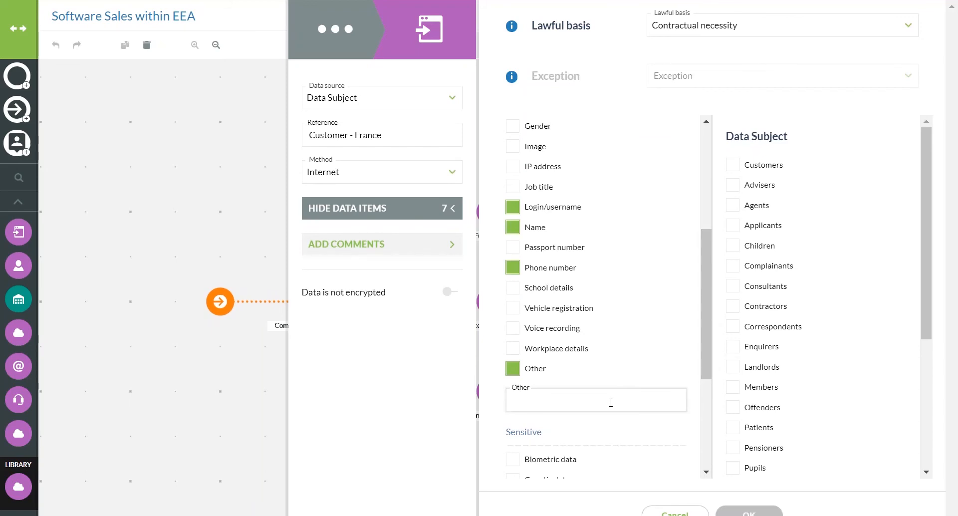
text(Shipping Address)
text(, Billing )
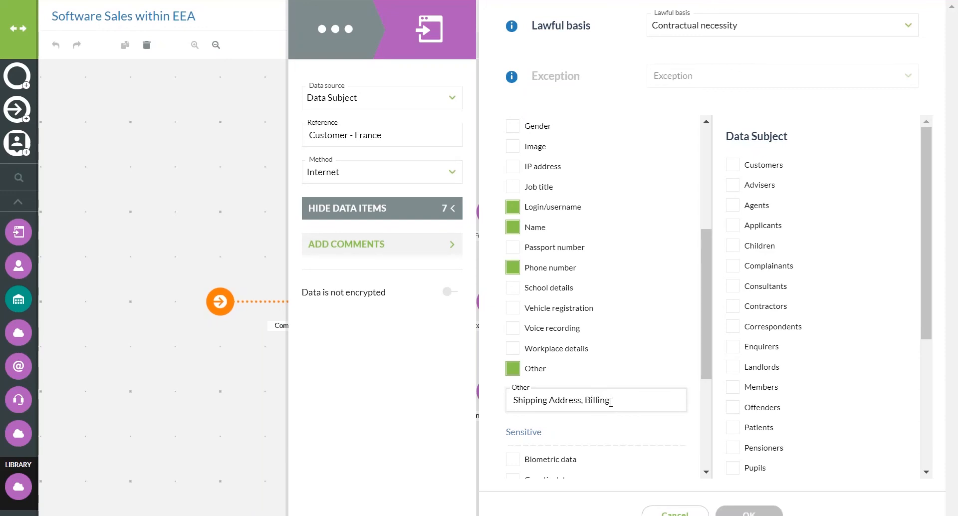
text(Address)
Step: Try Biometric data as a sensitive data item, look through the available exceptions, and deselect it
drag(703, 338, 705, 391)
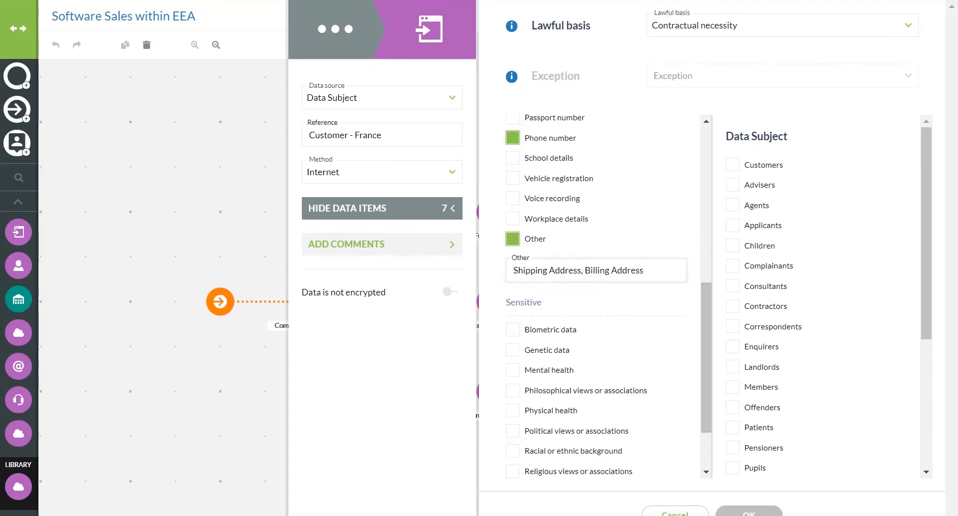
click(516, 333)
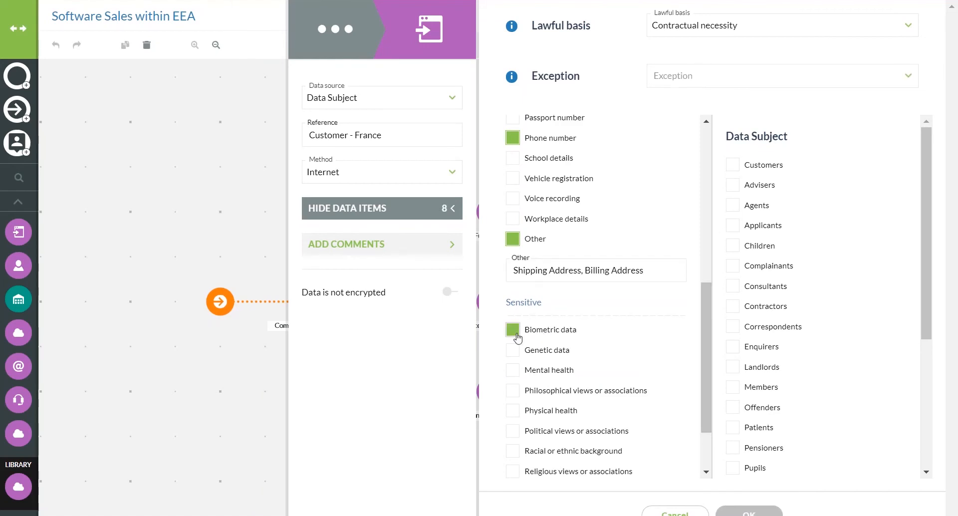
click(692, 76)
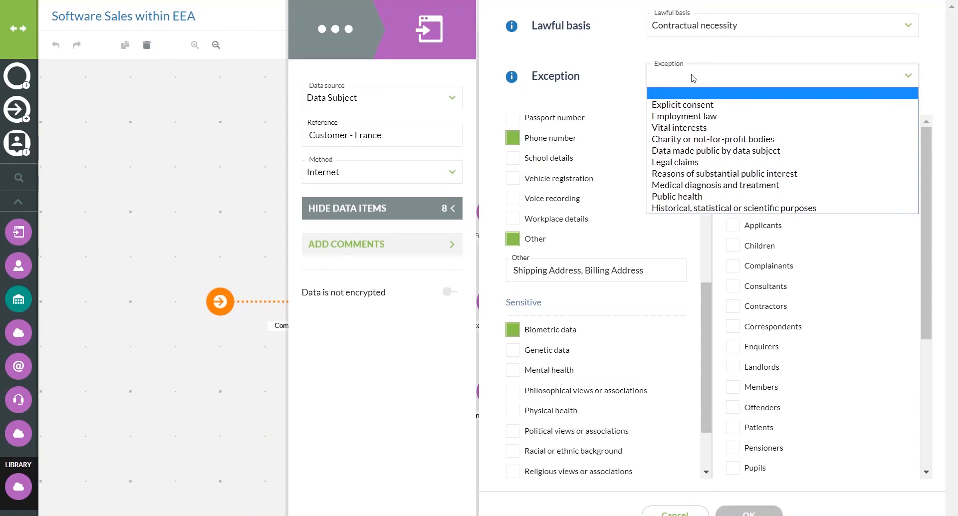
click(654, 76)
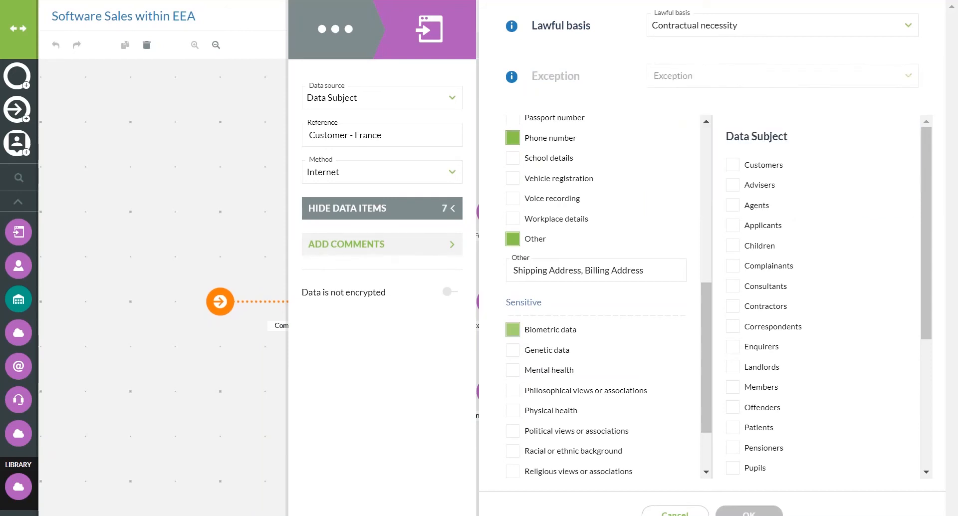
click(581, 329)
Step: Select Customers as the data subject, trying and clearing the Other option, and confirm the flow's data items
click(733, 165)
drag(923, 169, 930, 342)
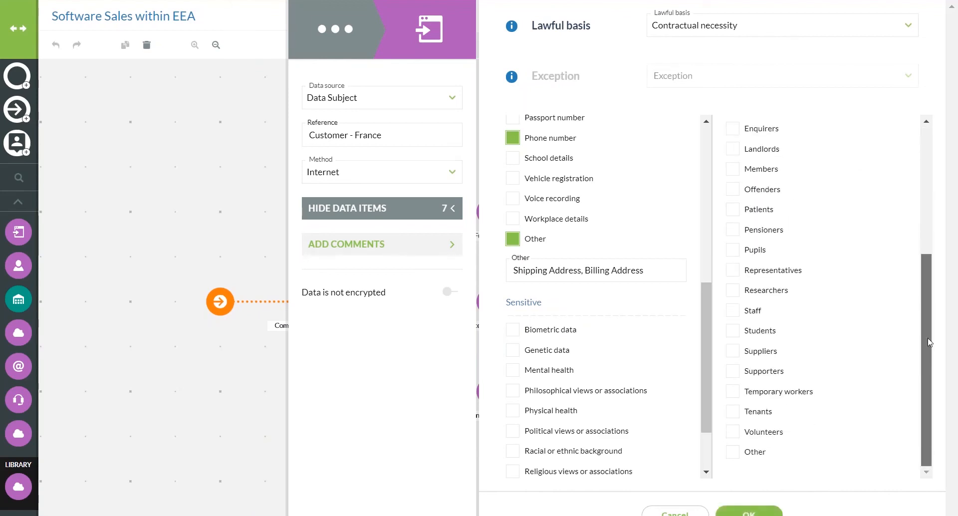
click(732, 452)
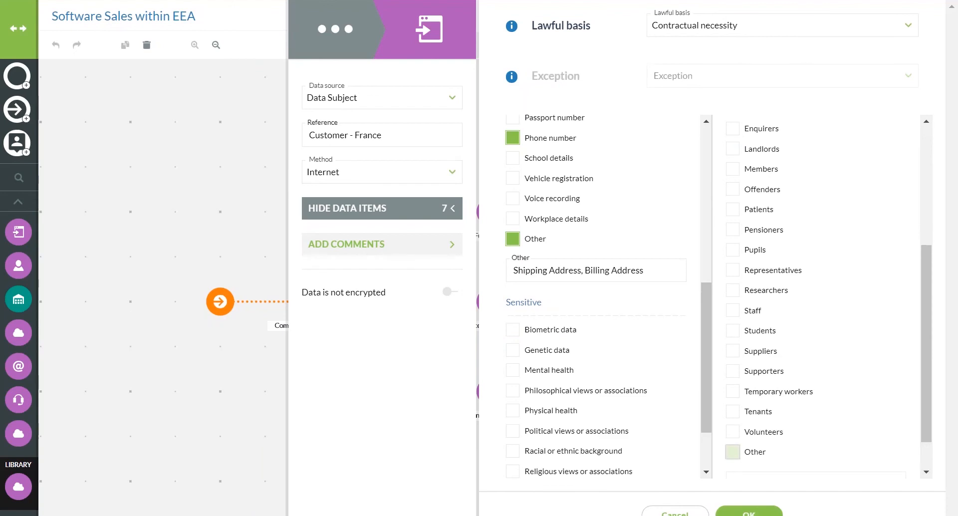
drag(926, 412, 926, 467)
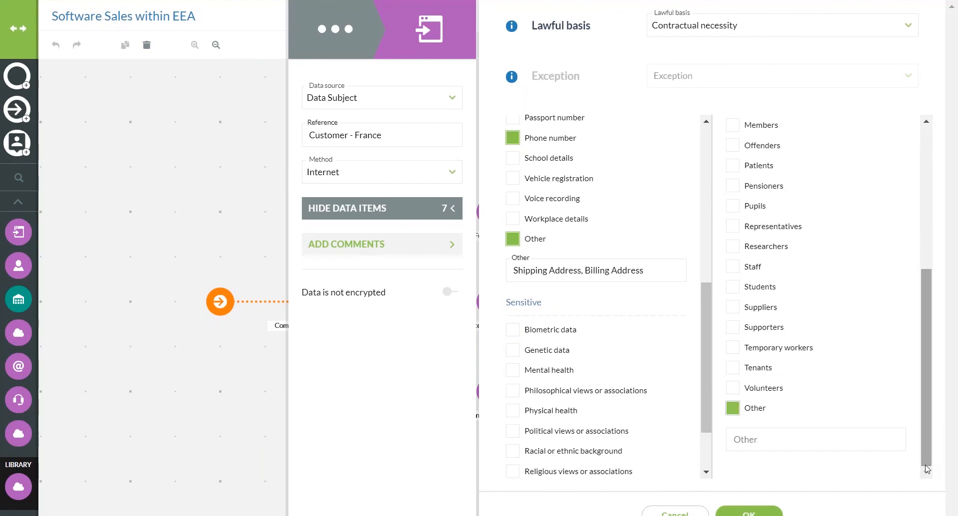
click(729, 411)
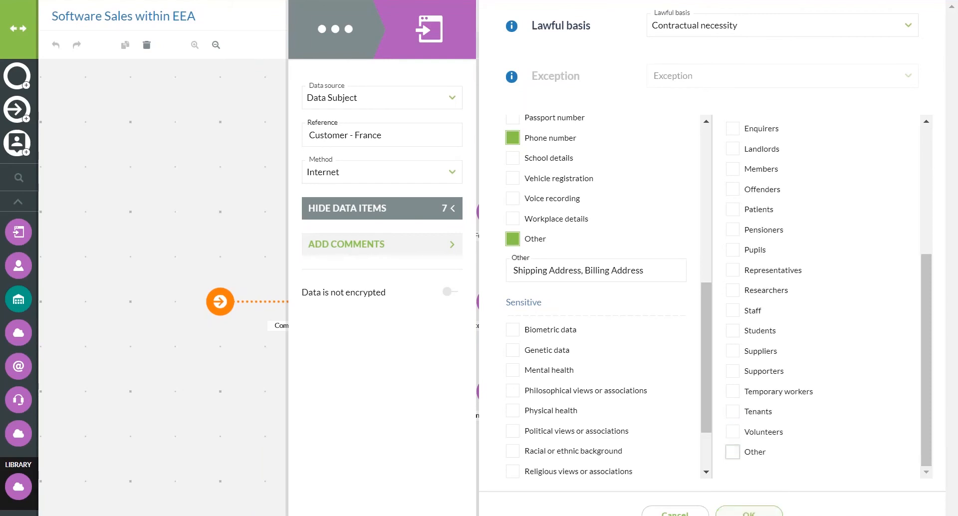
click(749, 512)
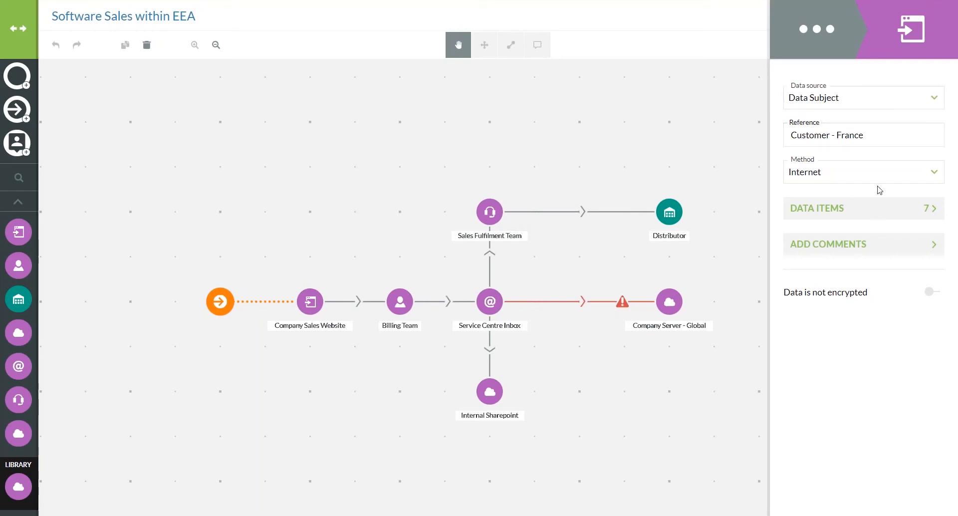
Step: View the flow's comments, then mark its data as encrypted with the encryption details "HTTPS" and save the flow
click(883, 256)
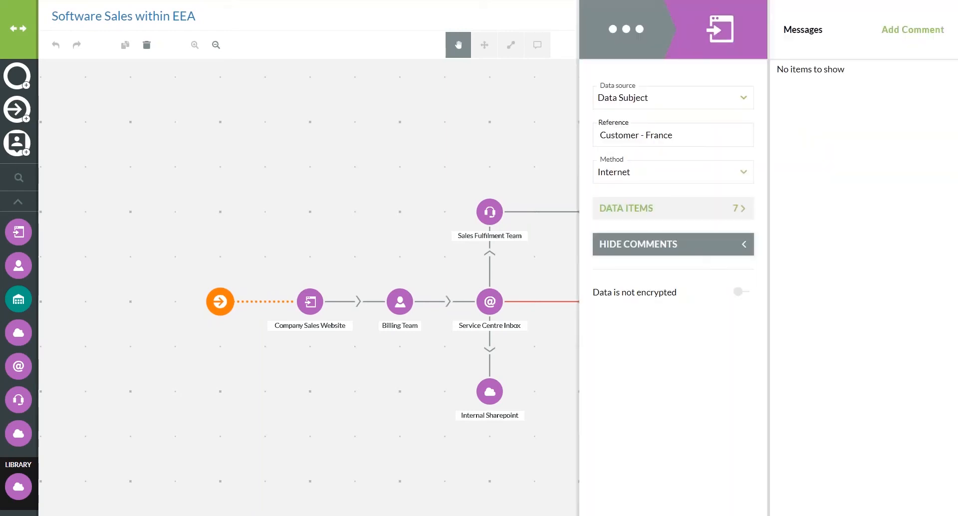
click(729, 239)
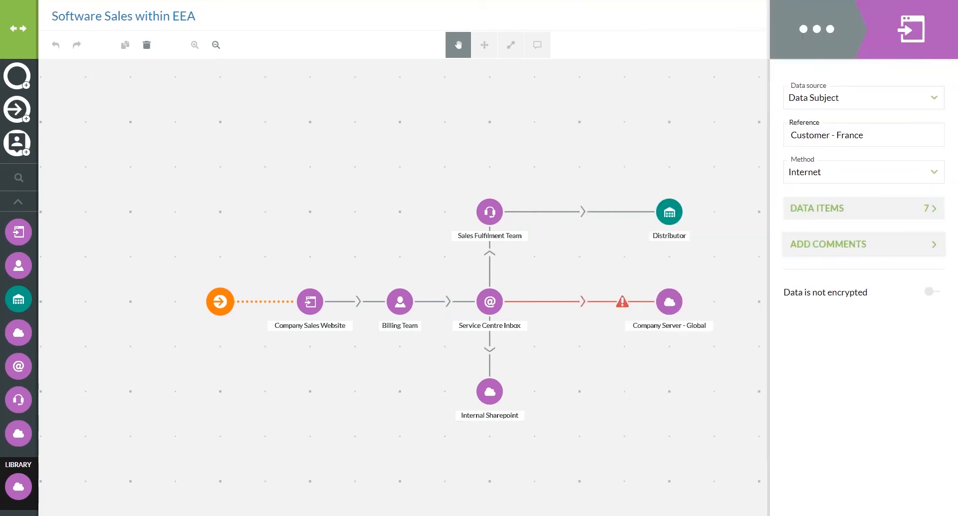
click(930, 291)
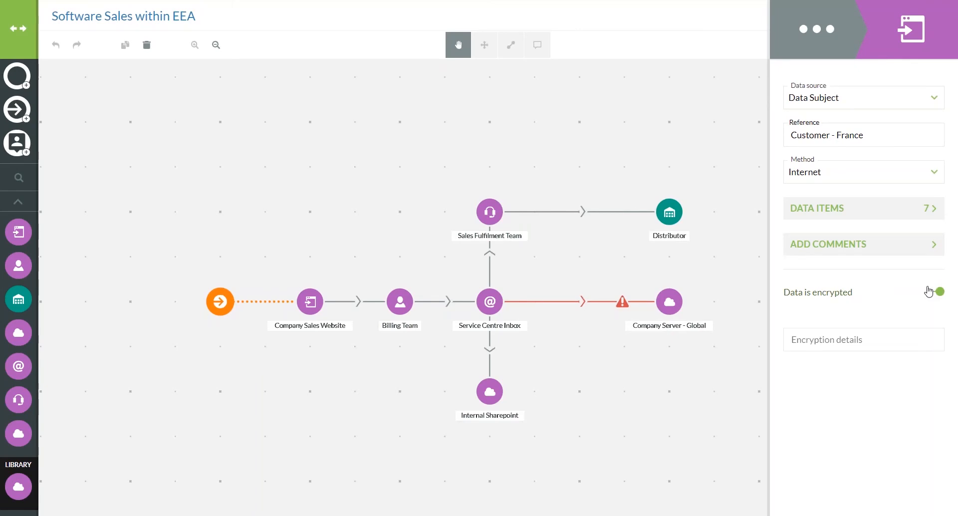
click(863, 344)
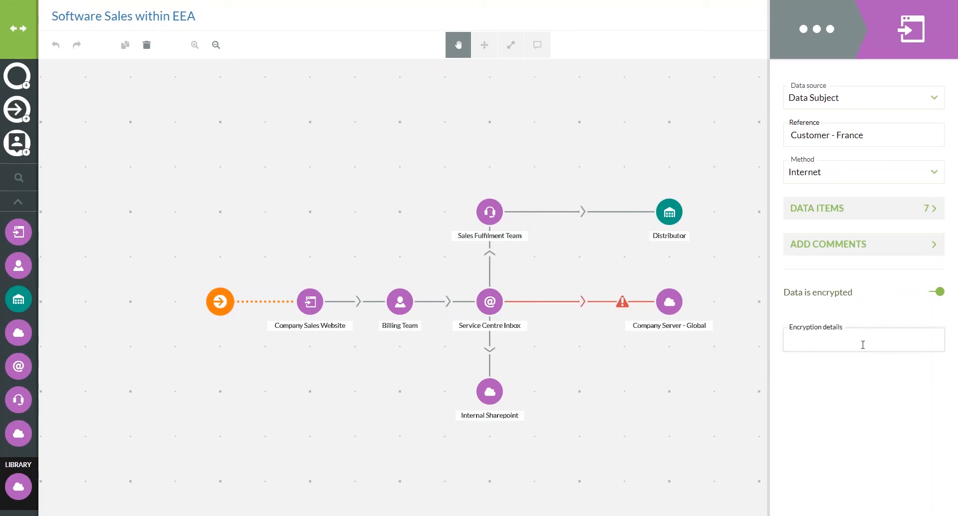
text(HTTPS)
click(853, 428)
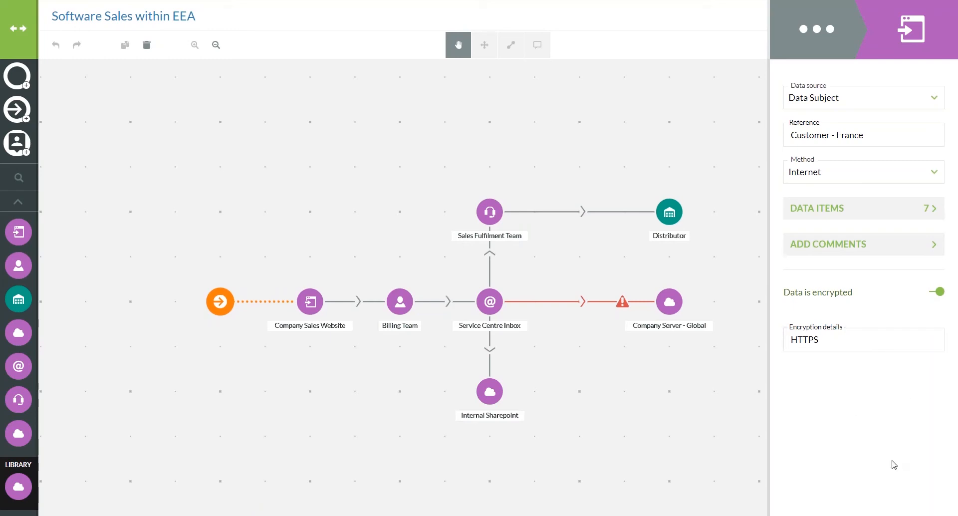
click(916, 512)
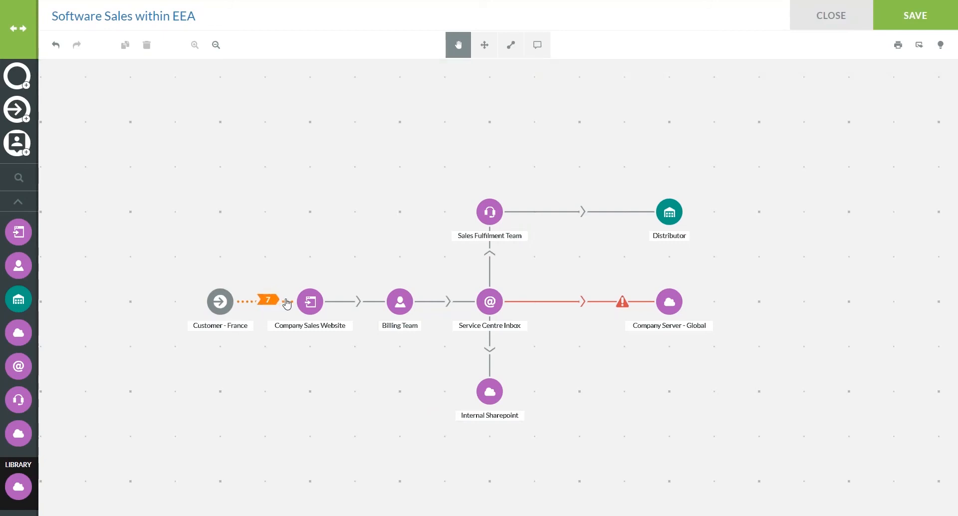
Step: Set the method of the flow from Company Sales Website to Billing Team to System to system
click(347, 304)
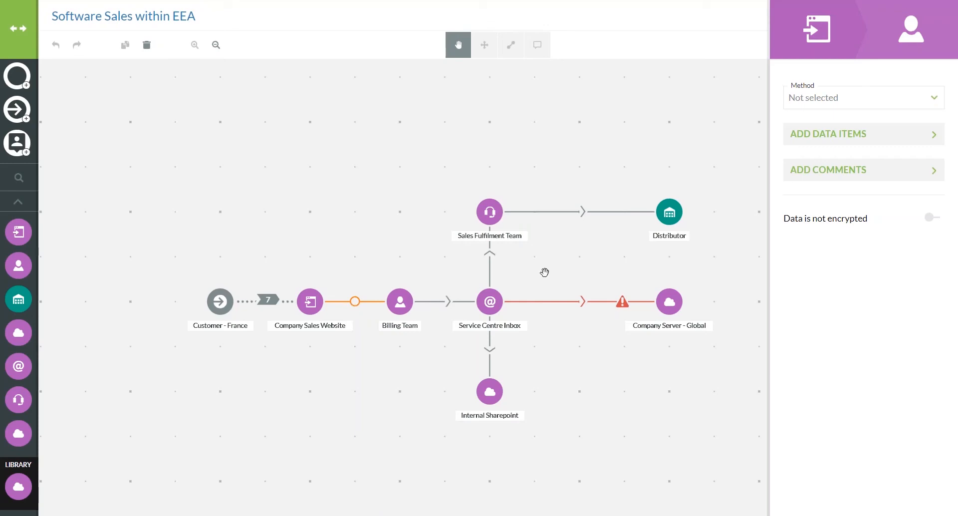
click(881, 98)
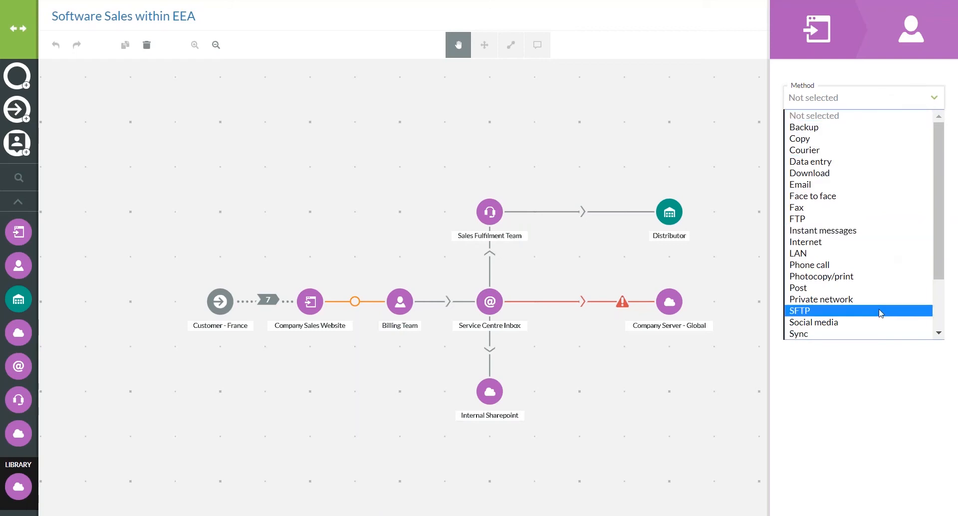
scroll(939, 331, down, 2)
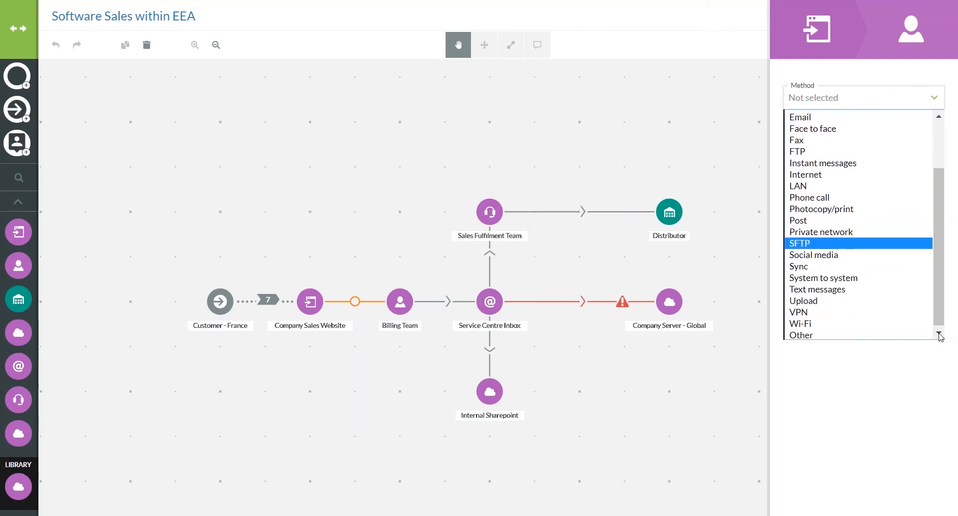
click(866, 278)
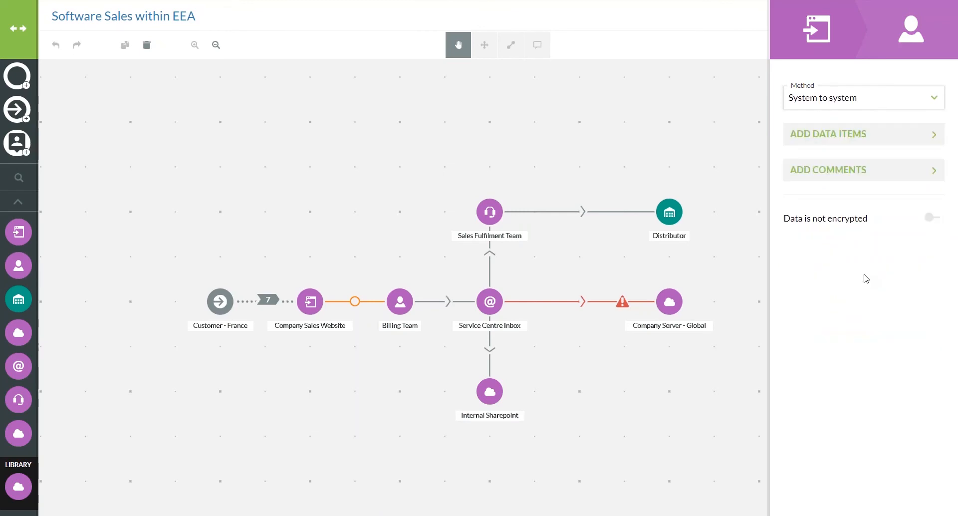
Step: Select all available data items for transfer from Company Sales Website to Billing Team and confirm them
click(865, 133)
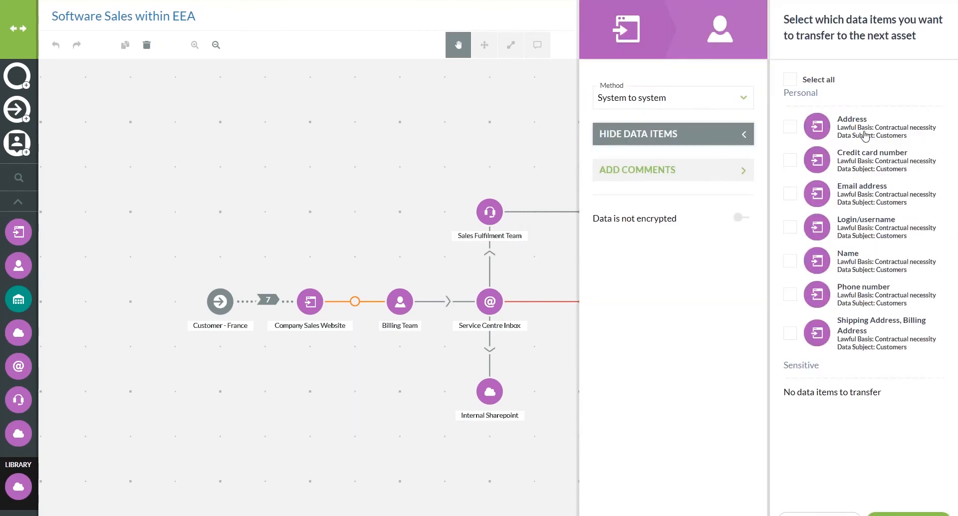
click(791, 80)
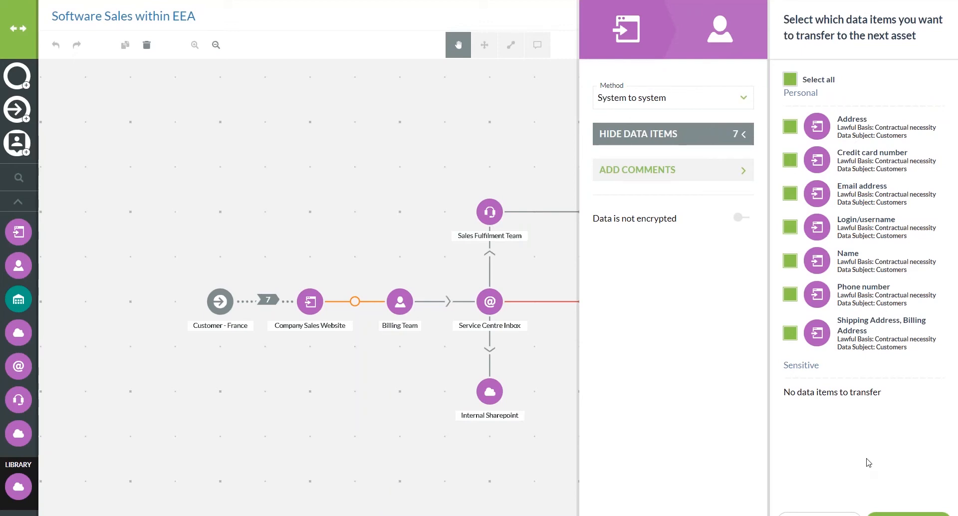
click(909, 515)
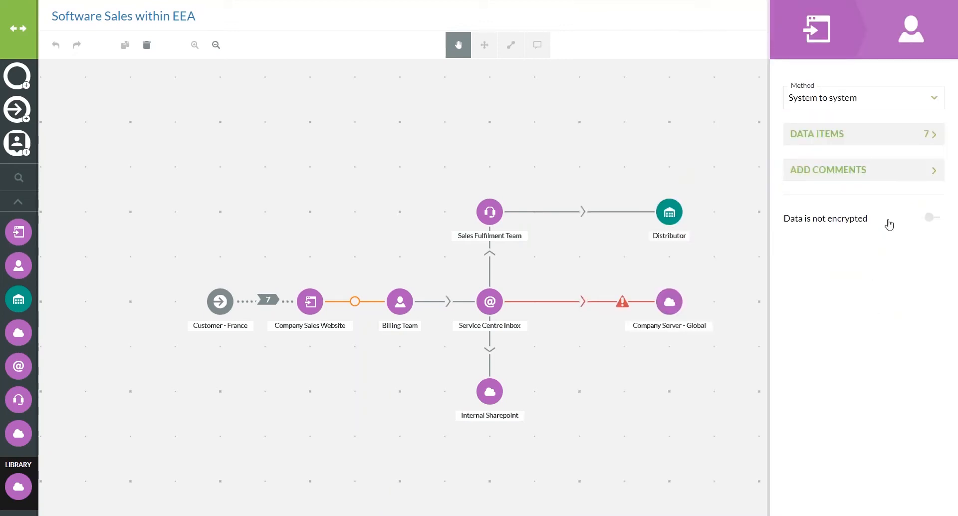
Step: Save the Company Sales Website to Billing Team flow and set the method from Billing Team to Service Centre Inbox to Email
click(899, 498)
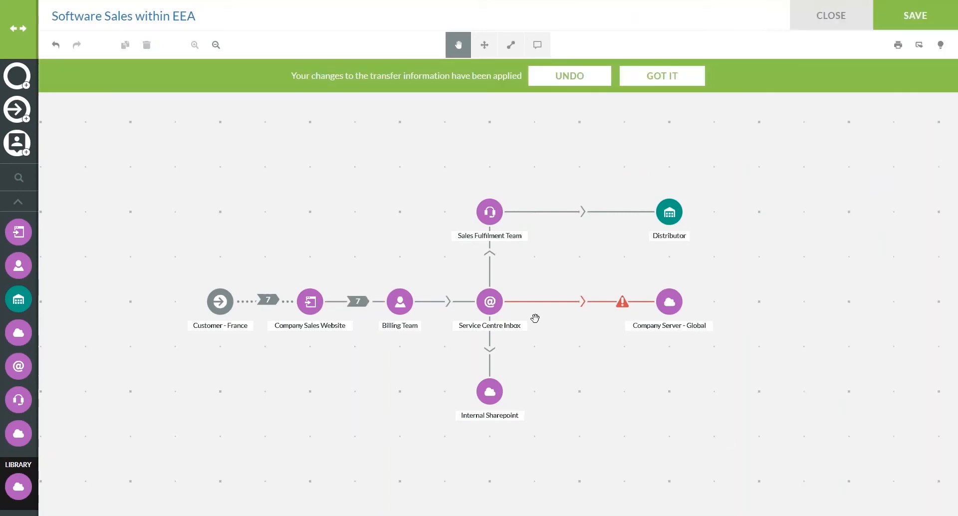
click(448, 305)
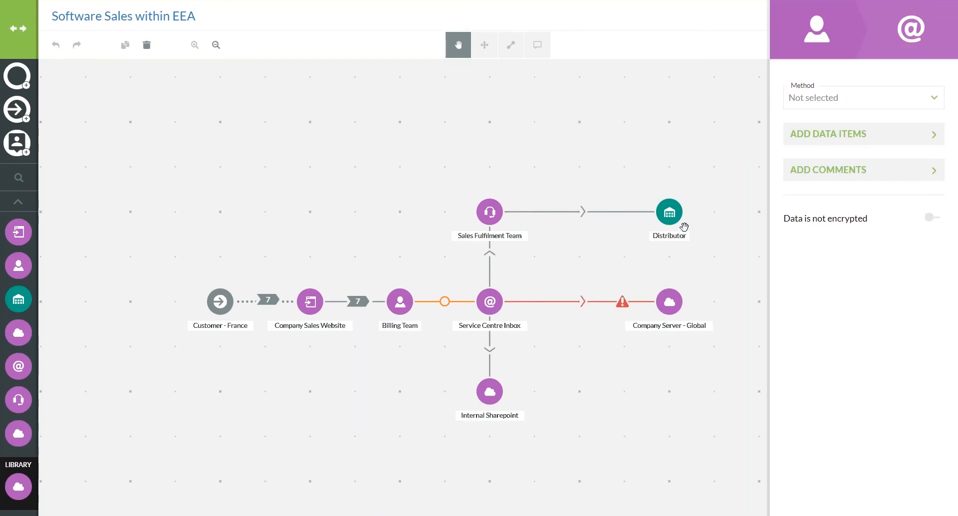
click(868, 98)
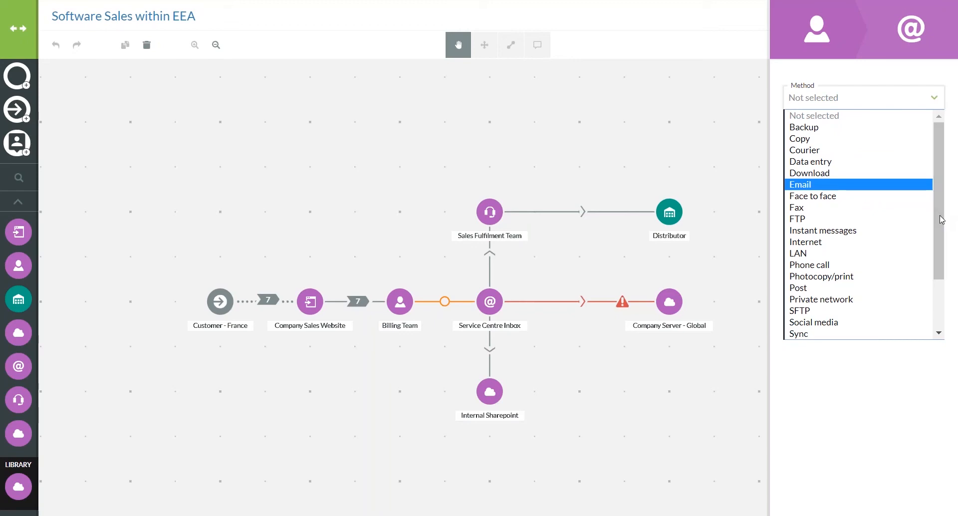
click(868, 185)
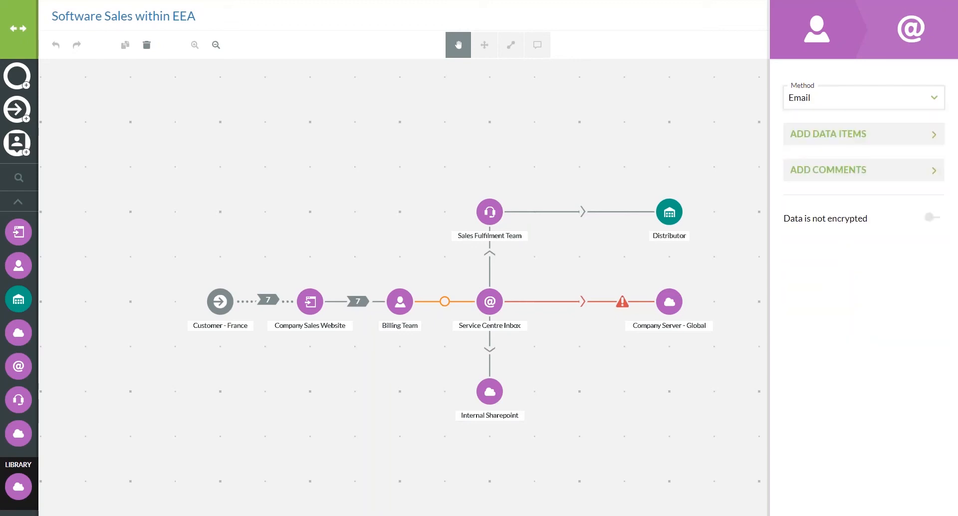
Step: Select all available data items for transfer from Billing Team to Service Centre Inbox and save the flow
click(863, 140)
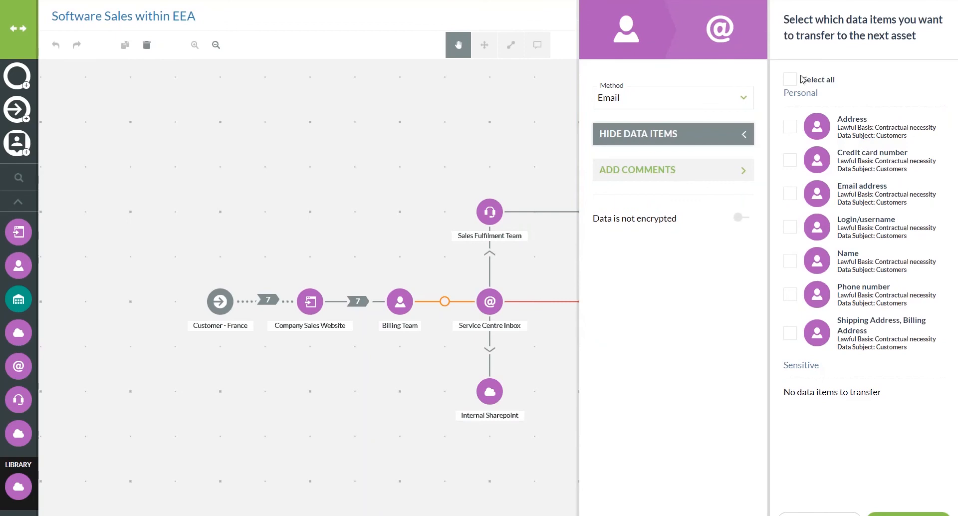
click(792, 80)
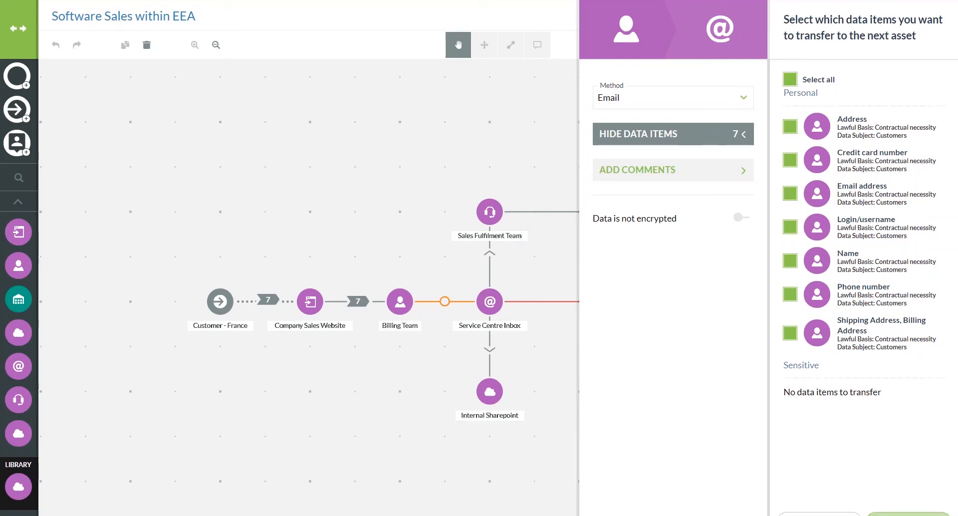
click(904, 513)
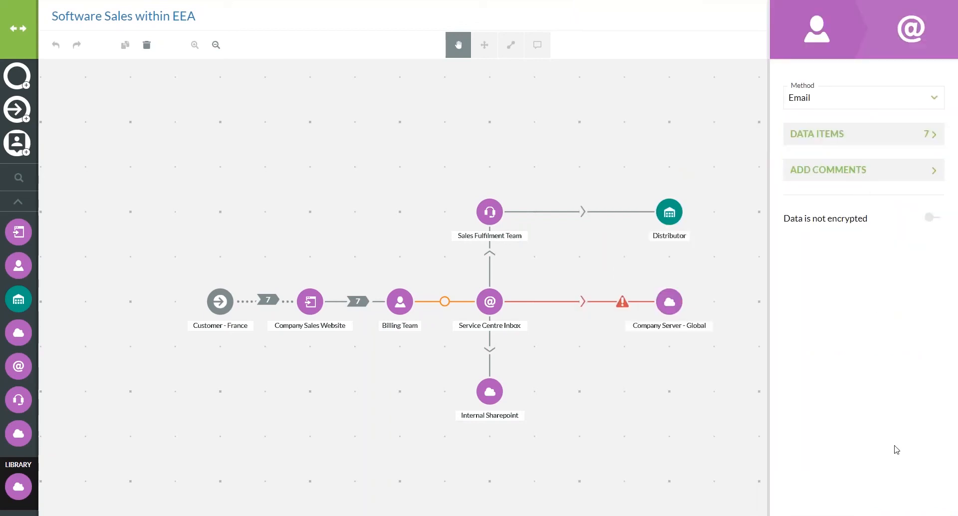
click(900, 514)
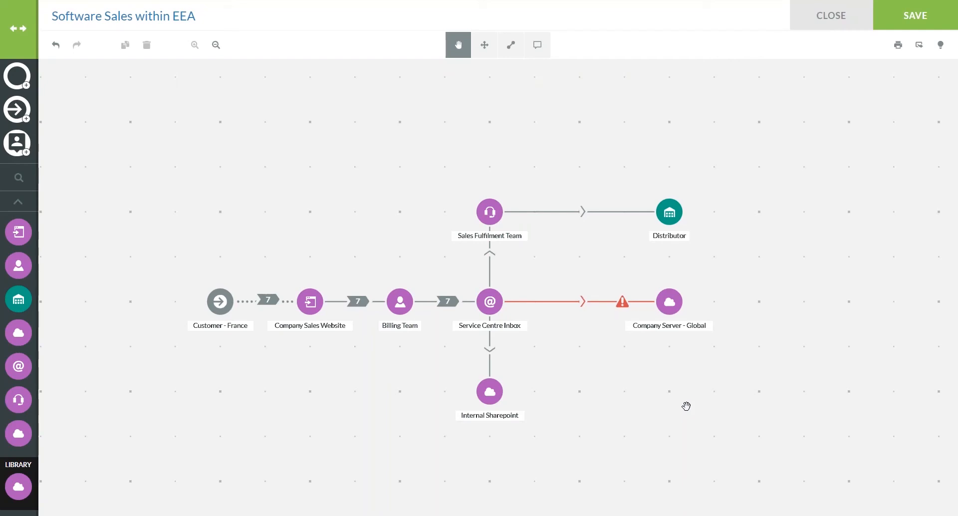
Step: Set the Service Centre Inbox to Company Server - Global flow's method to Backup and include all available data items
click(574, 305)
click(575, 306)
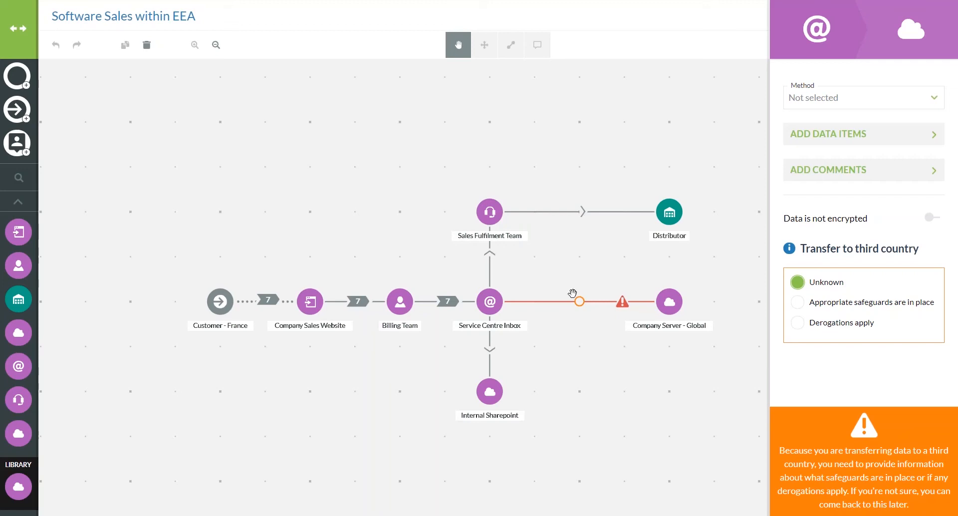
click(855, 96)
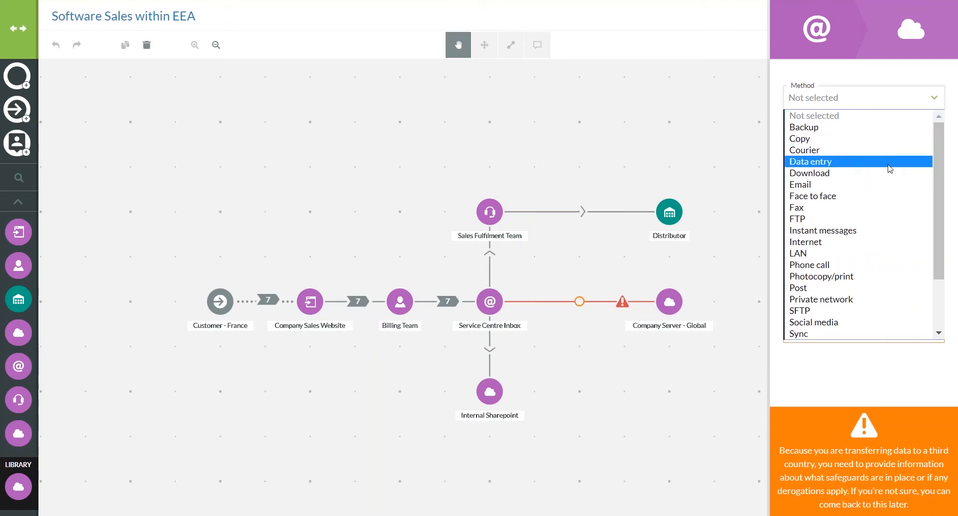
click(888, 127)
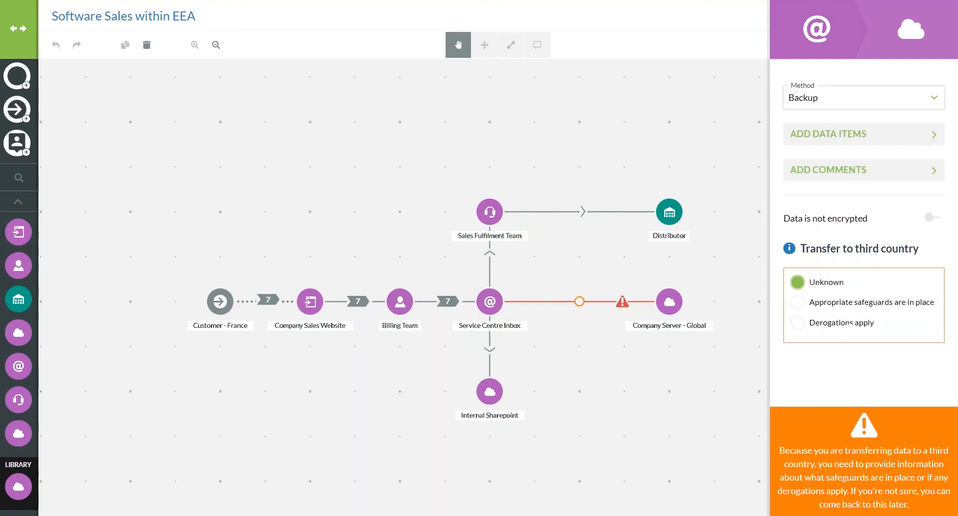
click(873, 132)
click(792, 81)
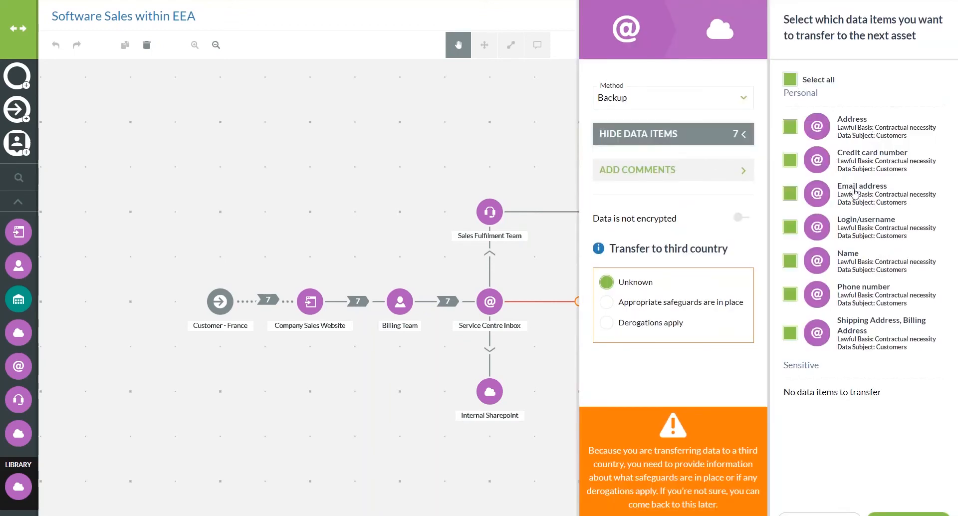
click(908, 514)
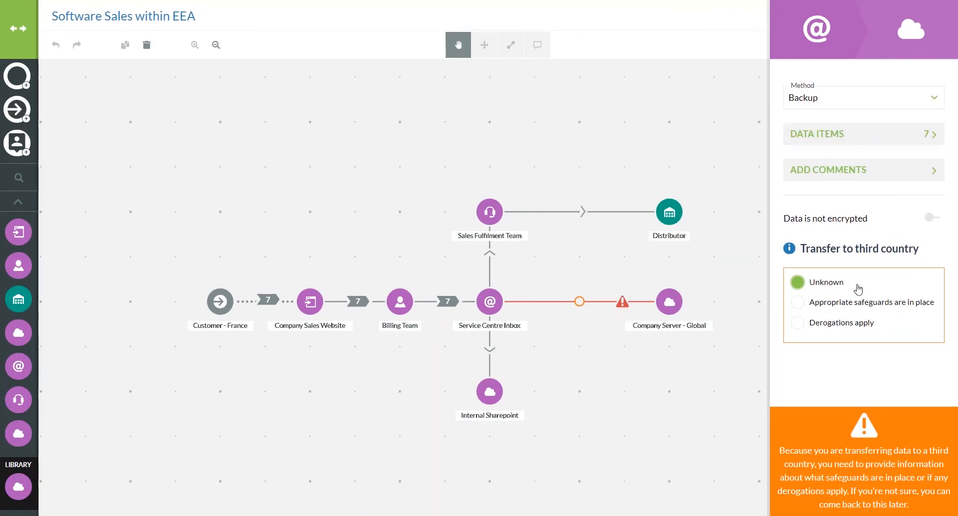
Step: Declare appropriate safeguards for the third-country transfer, choosing Standard data protection clauses, and save the flow
click(798, 303)
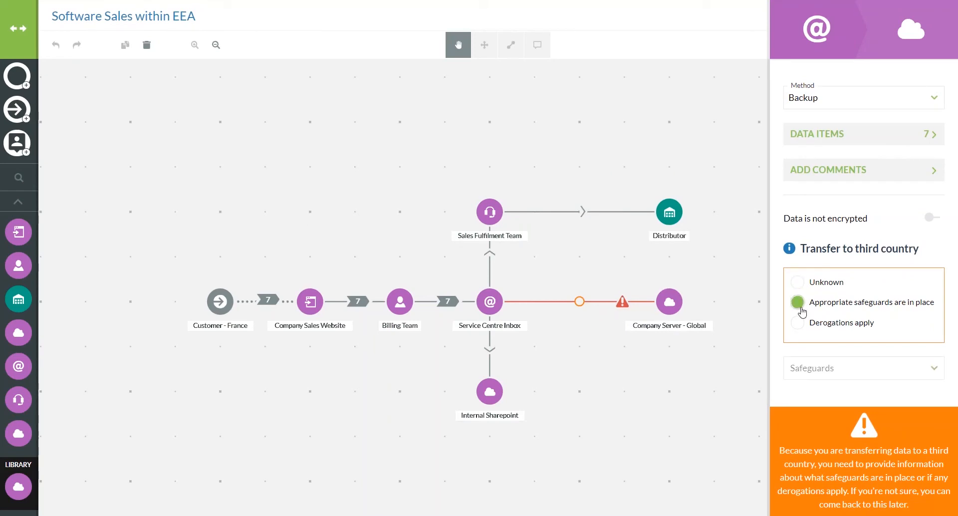
click(840, 369)
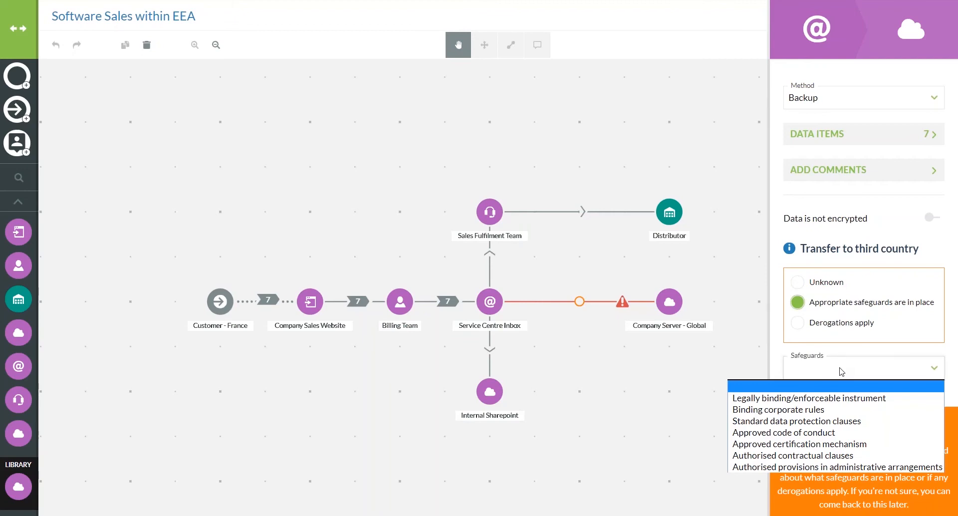
click(853, 421)
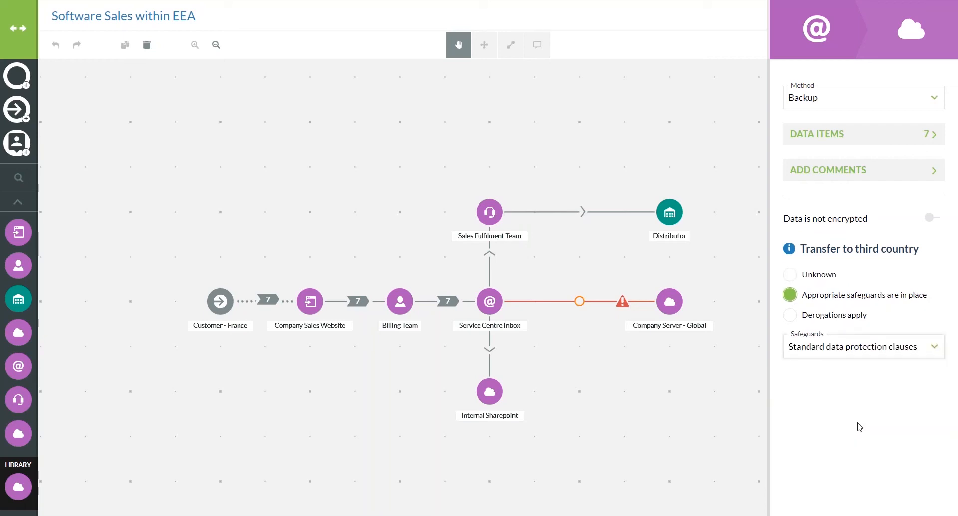
click(719, 409)
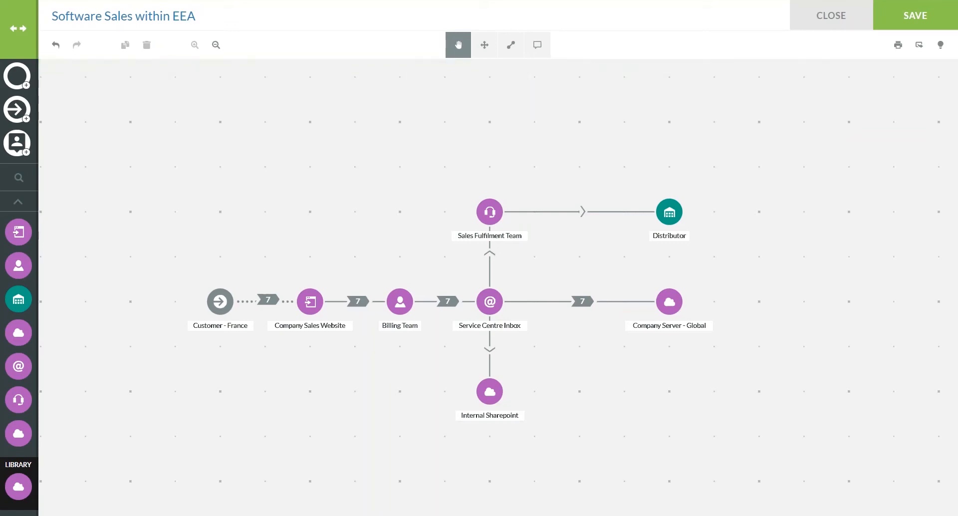
Step: Set the method of the flow from Service Centre Inbox to Sales Fulfilment Team to Email
click(485, 260)
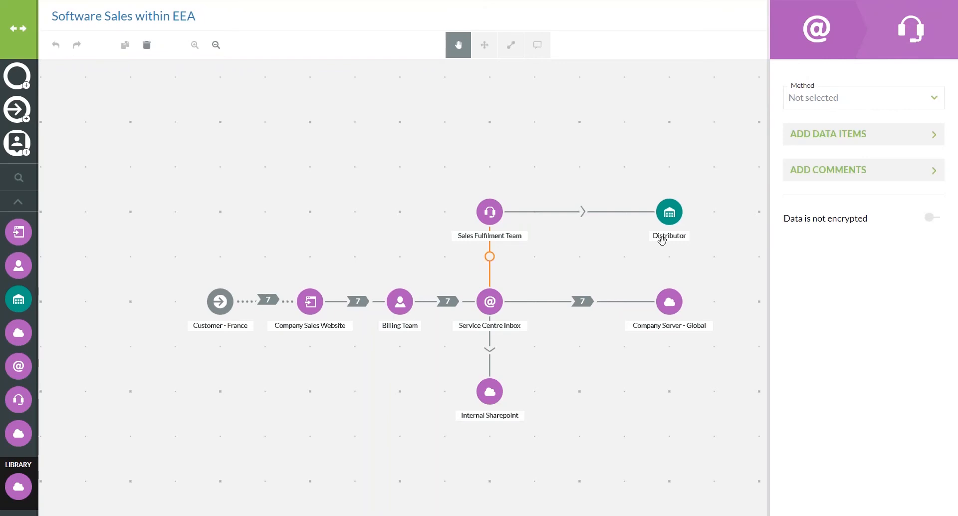
click(855, 97)
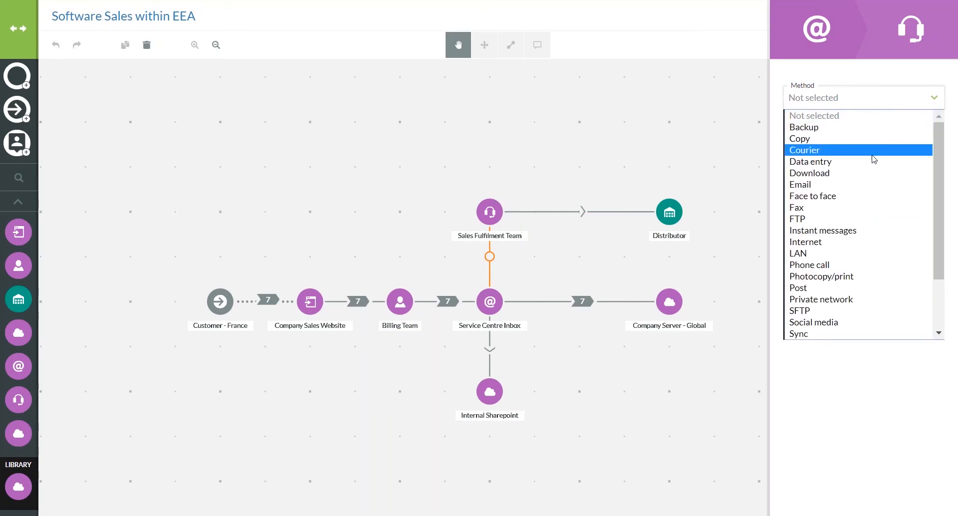
click(883, 186)
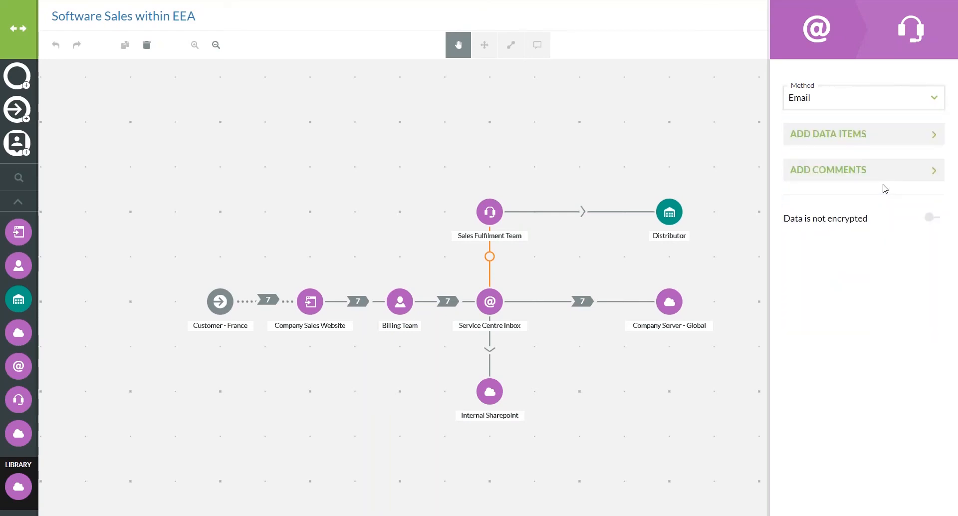
Step: Include Address, Email address, Name, Phone number and Shipping Address, Billing Address in the transfer to Sales Fulfilment Team, and save the flow
click(854, 133)
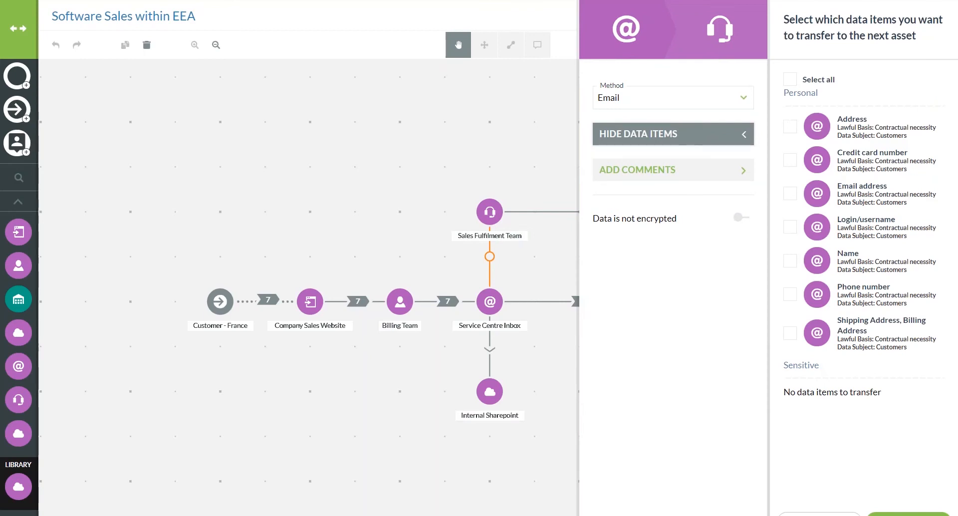
click(793, 128)
click(794, 196)
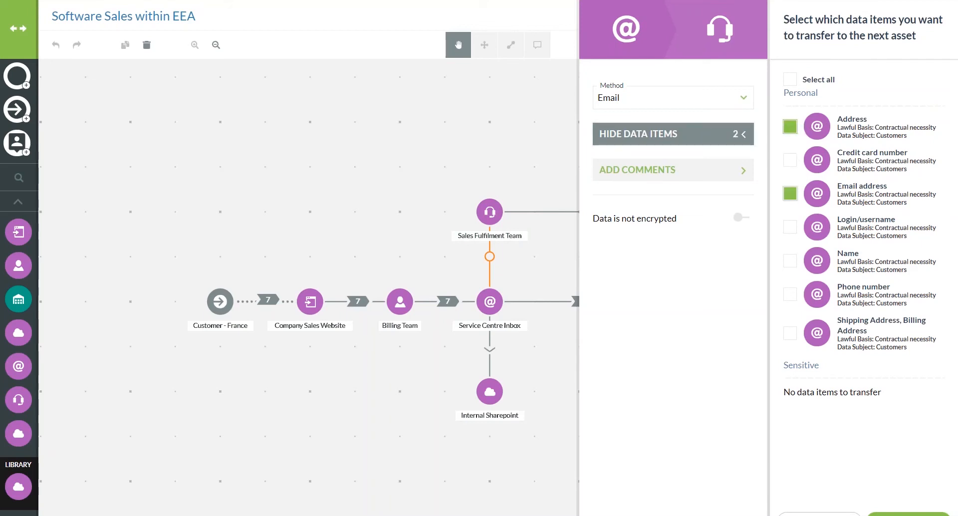
click(794, 261)
click(792, 295)
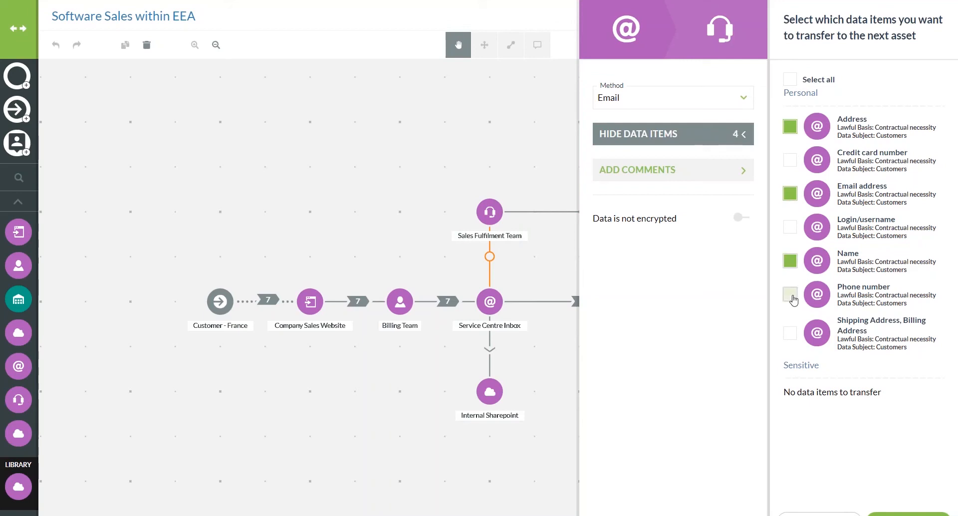
click(790, 333)
click(913, 513)
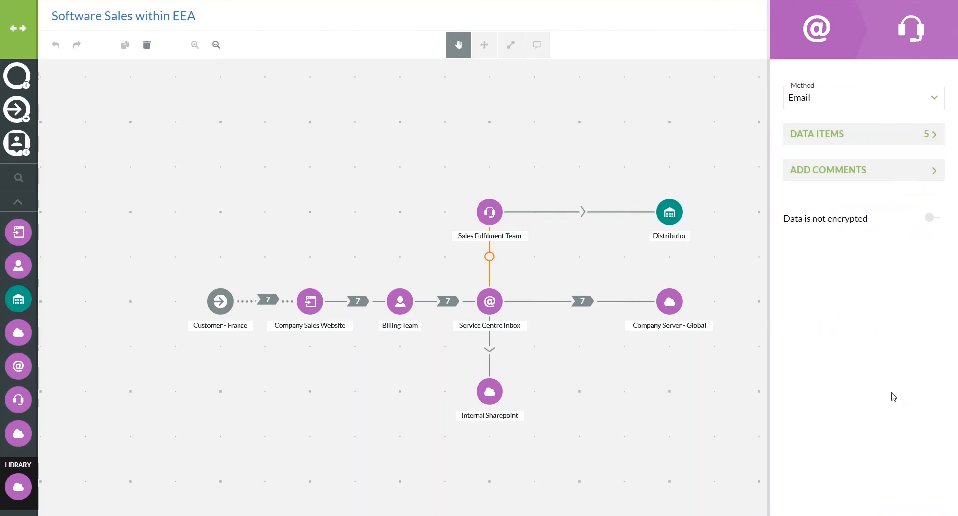
click(890, 491)
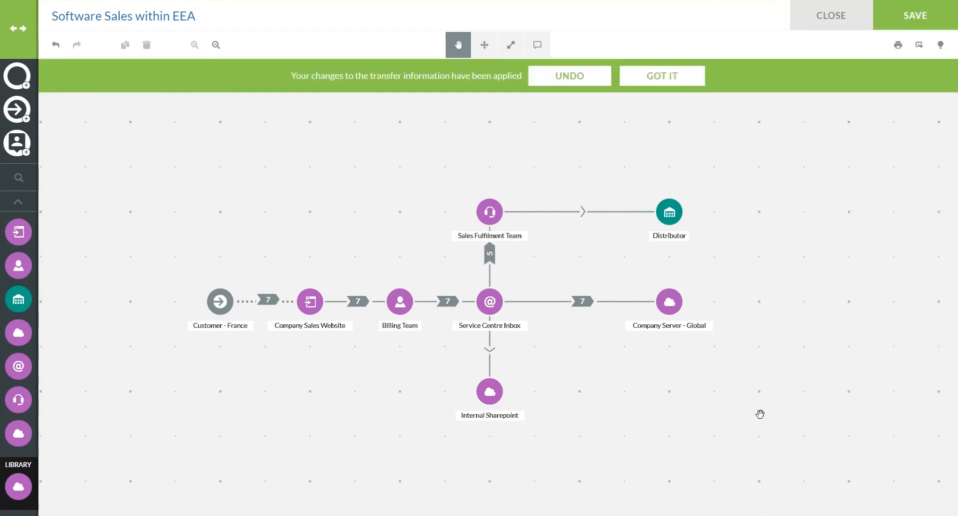
Step: Set the method of the flow from Sales Fulfilment Team to Distributor to System to system
click(576, 212)
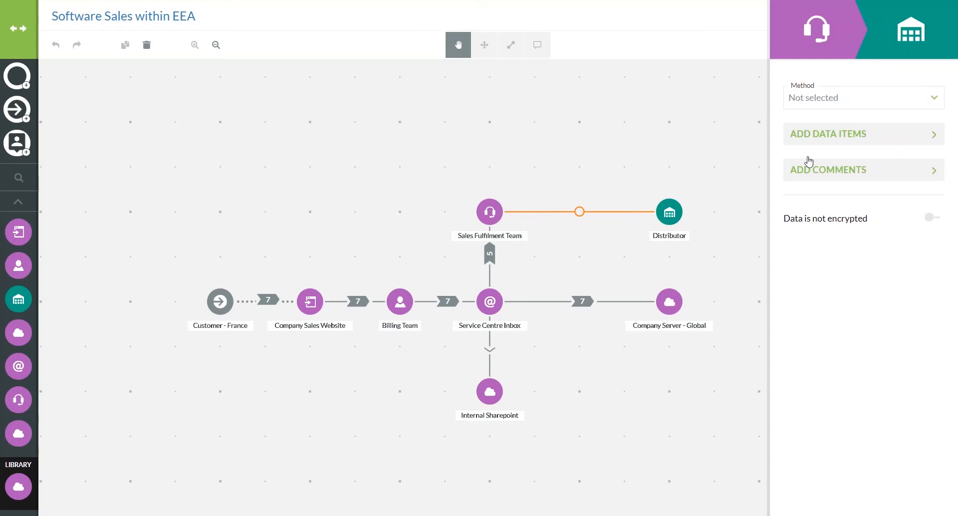
click(858, 103)
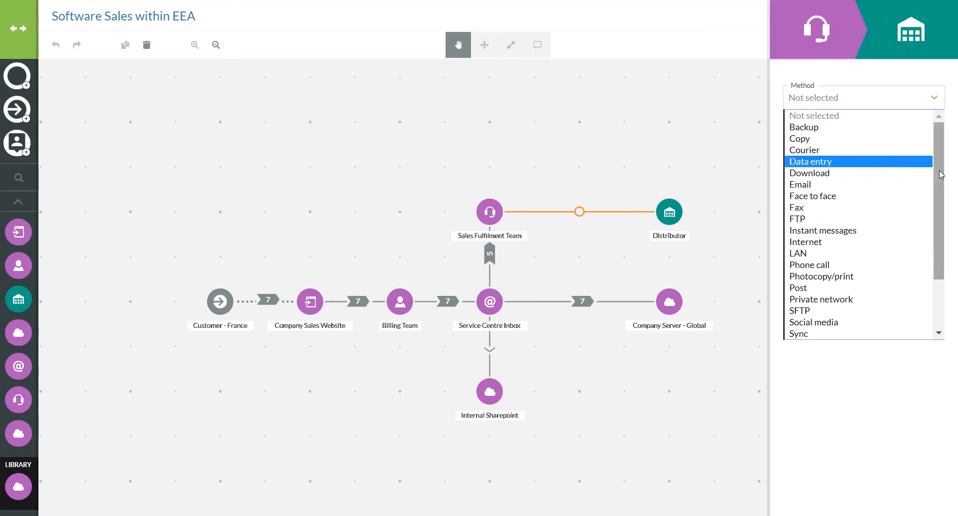
scroll(943, 214, down, 2)
drag(943, 214, 945, 224)
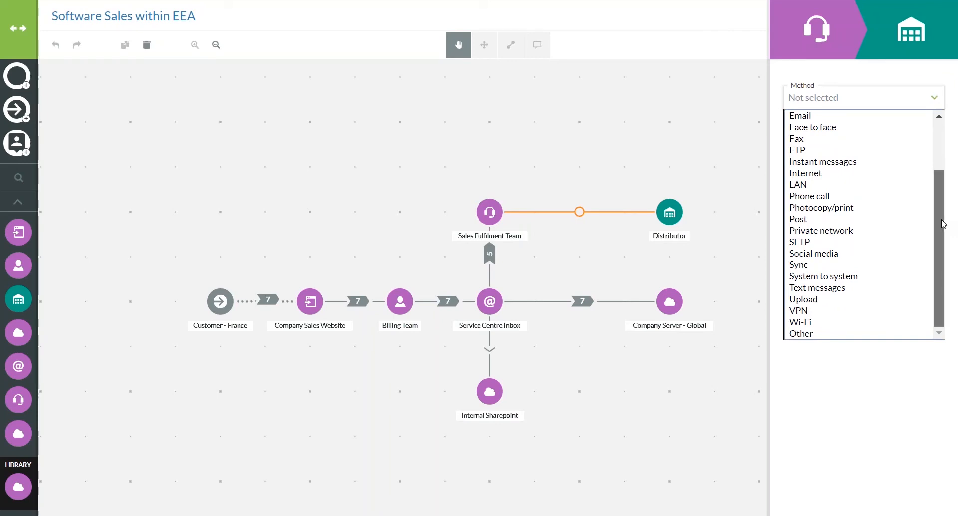
drag(945, 225, 943, 183)
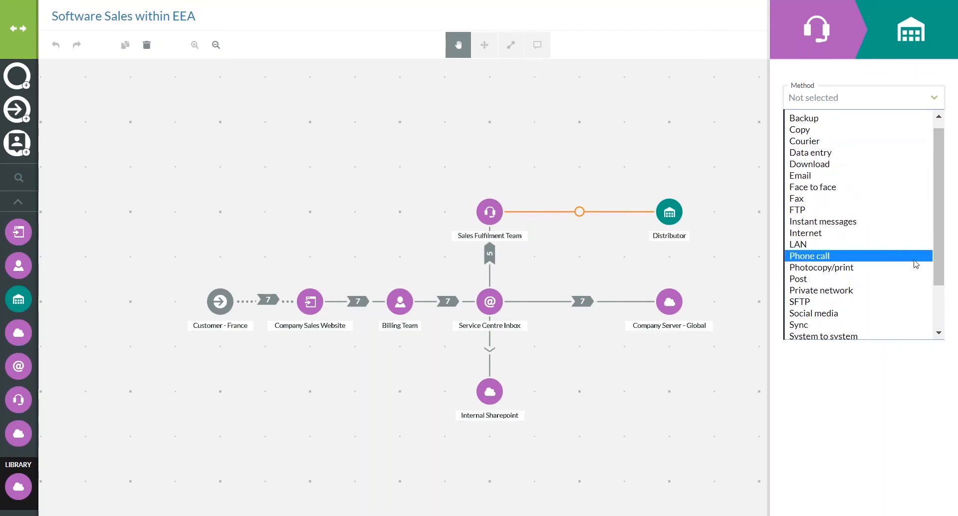
scroll(940, 255, down, 2)
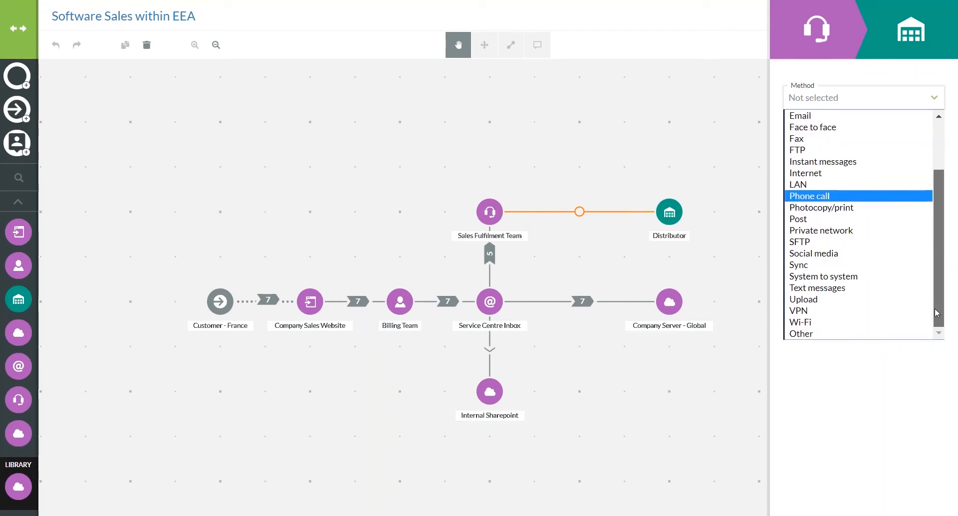
click(865, 274)
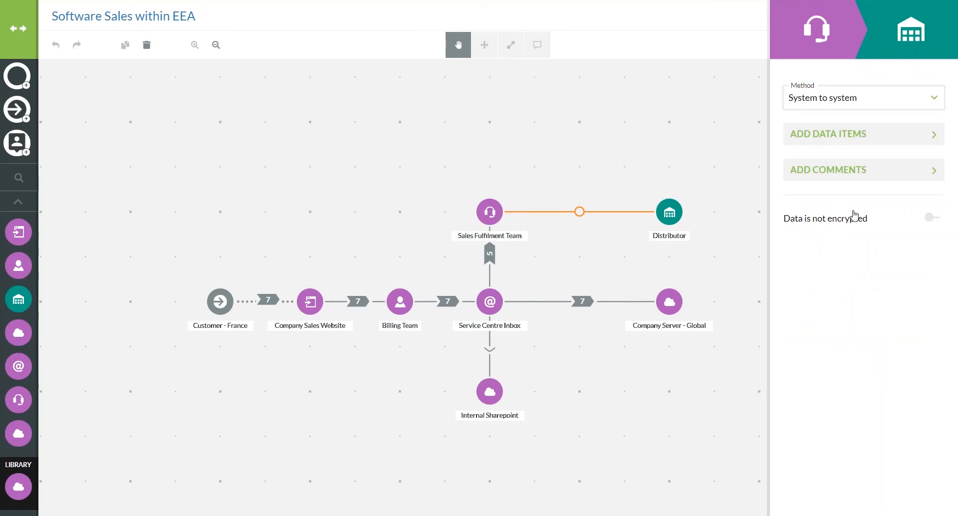
Step: Select all available data items for transfer from Sales Fulfilment Team to Distributor and confirm them
click(896, 136)
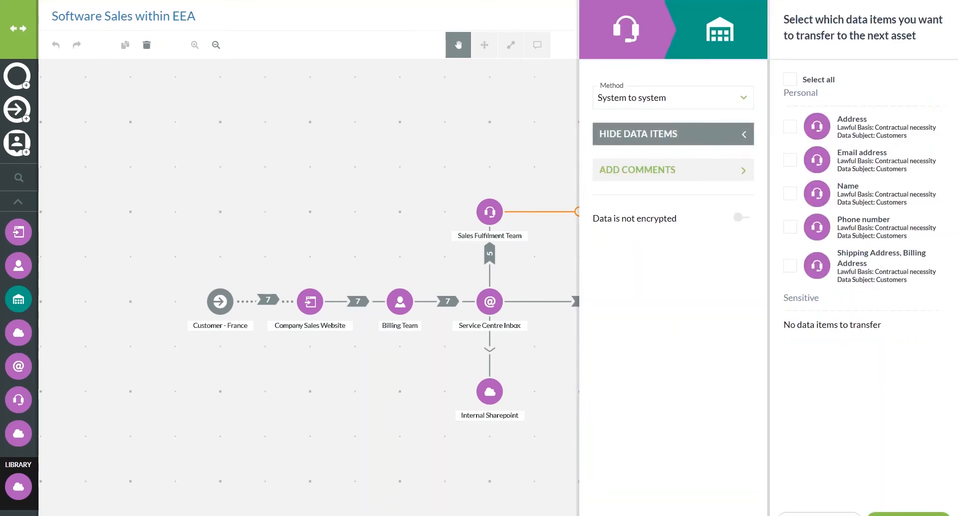
click(791, 80)
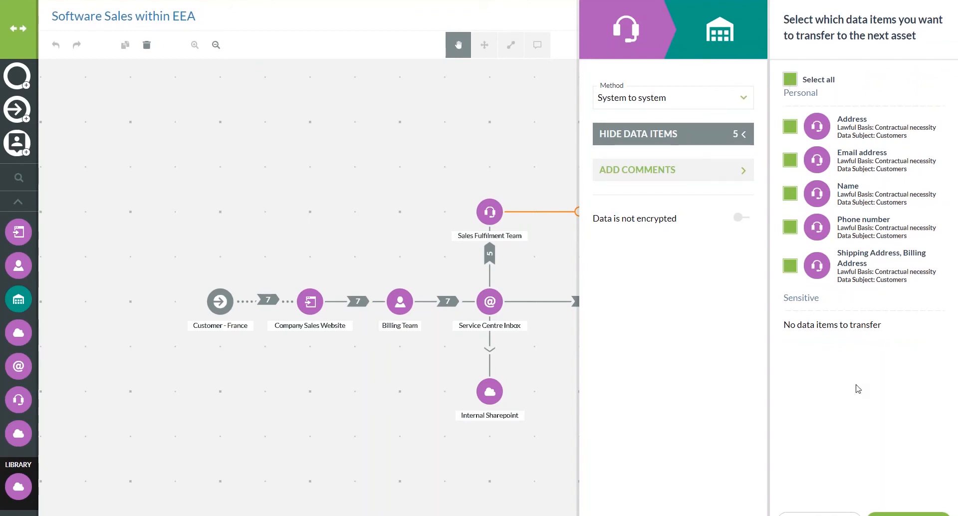
click(918, 514)
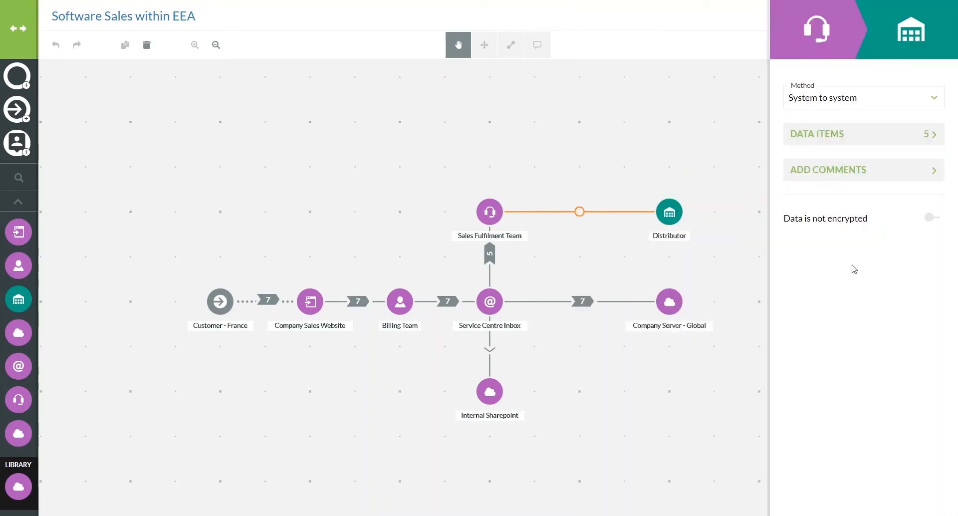
Step: View the comments of the Sales Fulfilment Team to Distributor flow, then save the flow
click(878, 170)
click(726, 180)
click(895, 513)
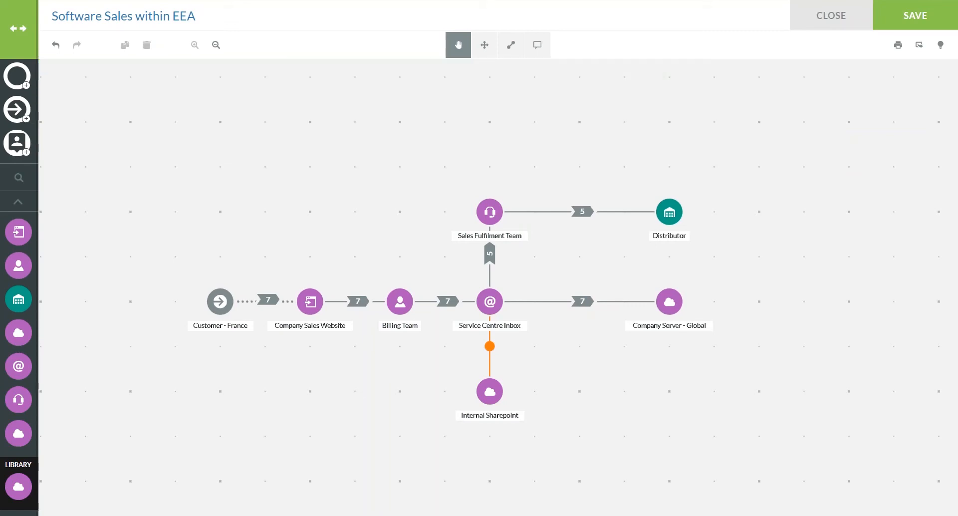
Step: Set the method of the flow from Service Centre Inbox to Internal Sharepoint to Private network
click(490, 346)
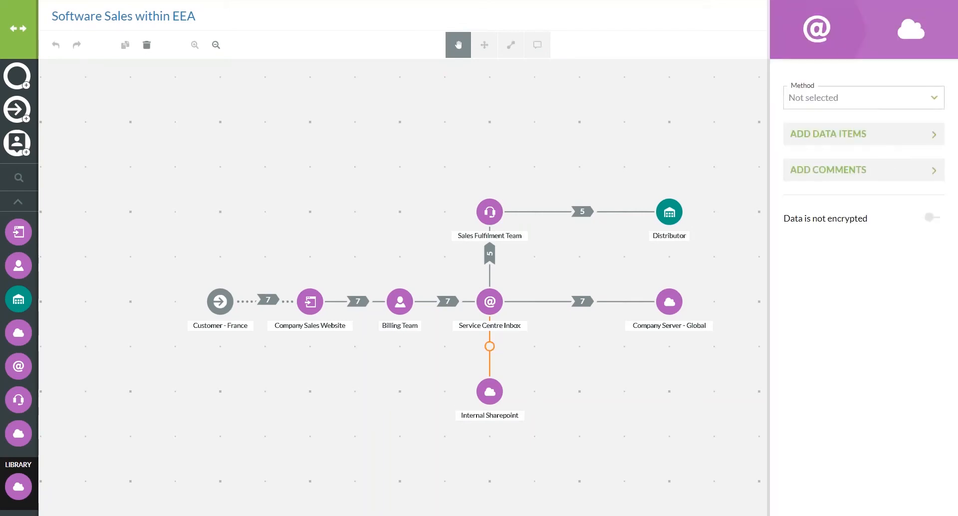
click(878, 105)
drag(941, 192, 941, 240)
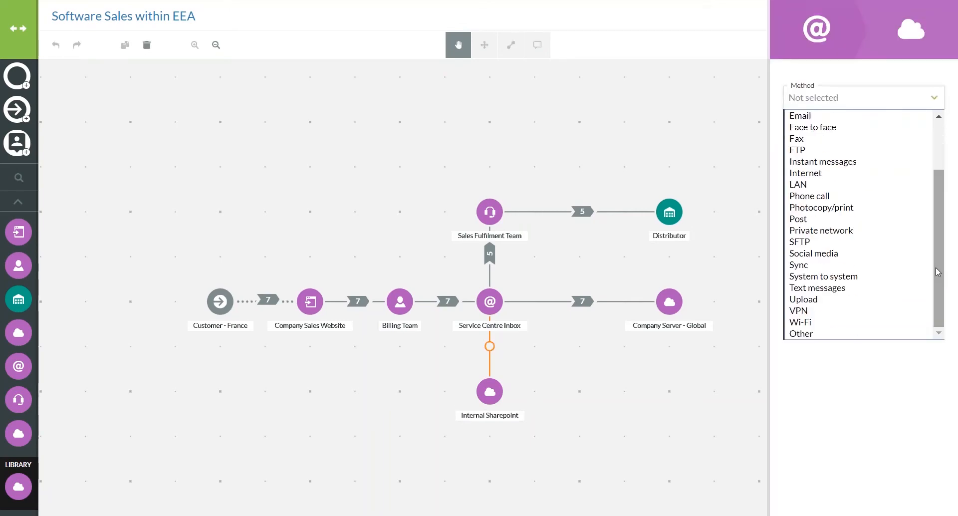
click(870, 230)
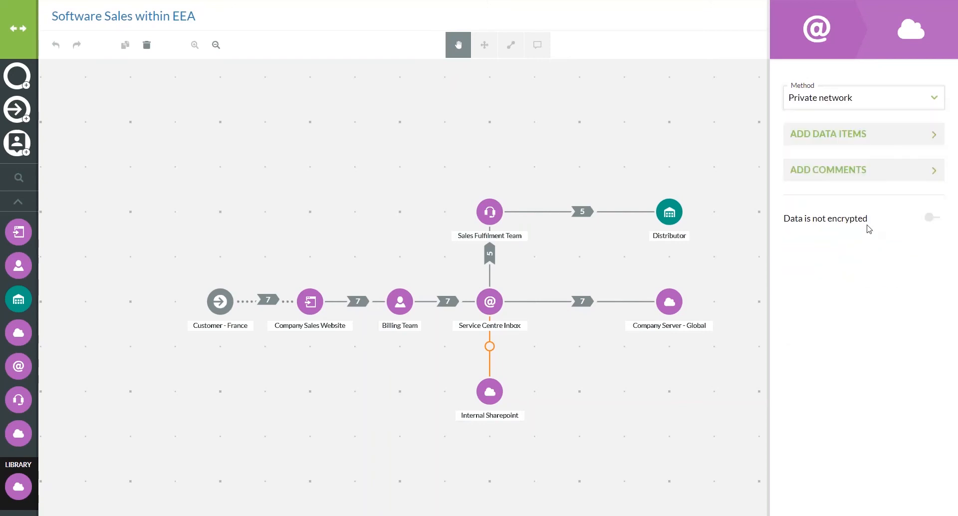
Step: Include Email address, Name, Phone number and Address in the transfer to Internal Sharepoint, and save the flow
click(858, 134)
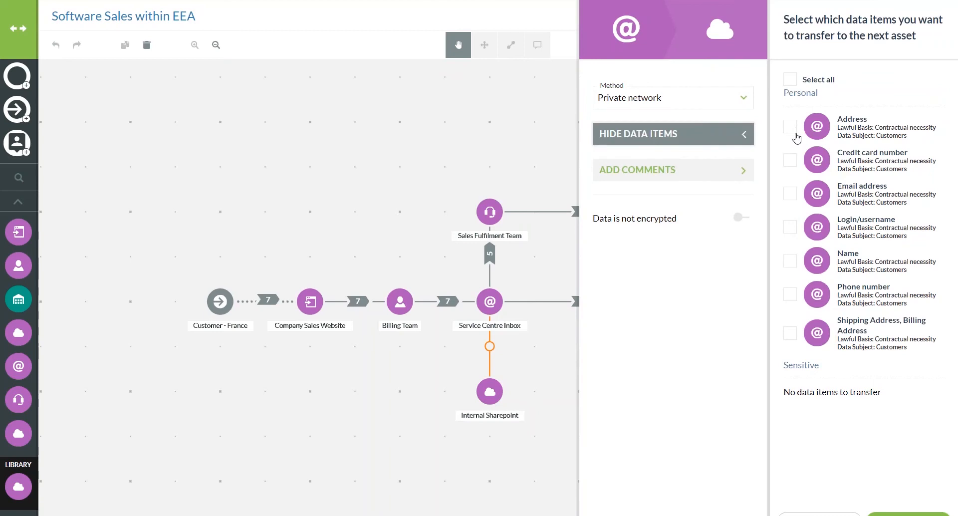
click(790, 194)
click(792, 261)
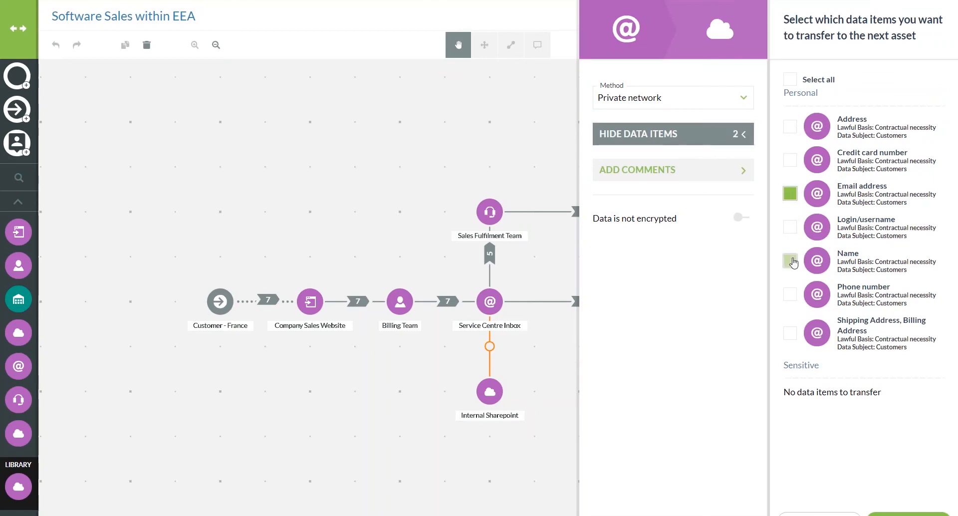
click(792, 295)
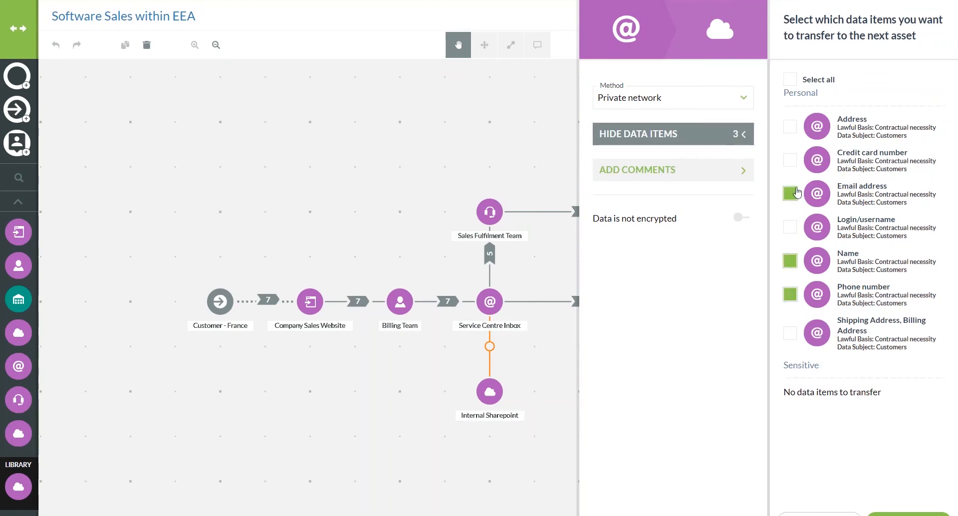
click(791, 127)
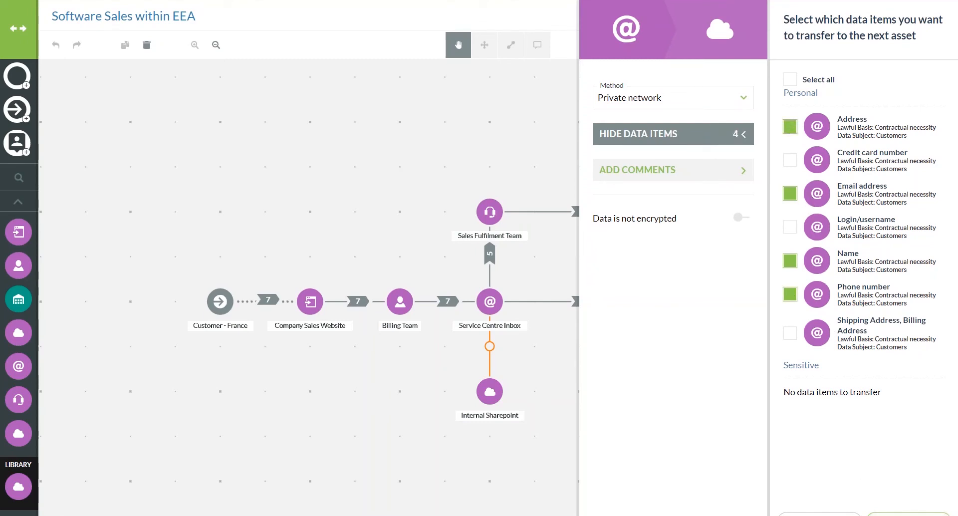
click(908, 513)
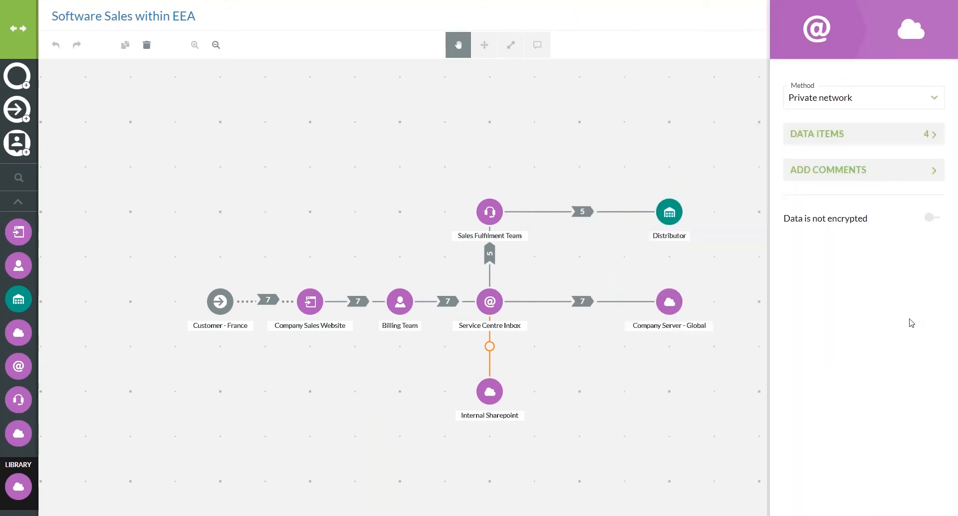
click(916, 513)
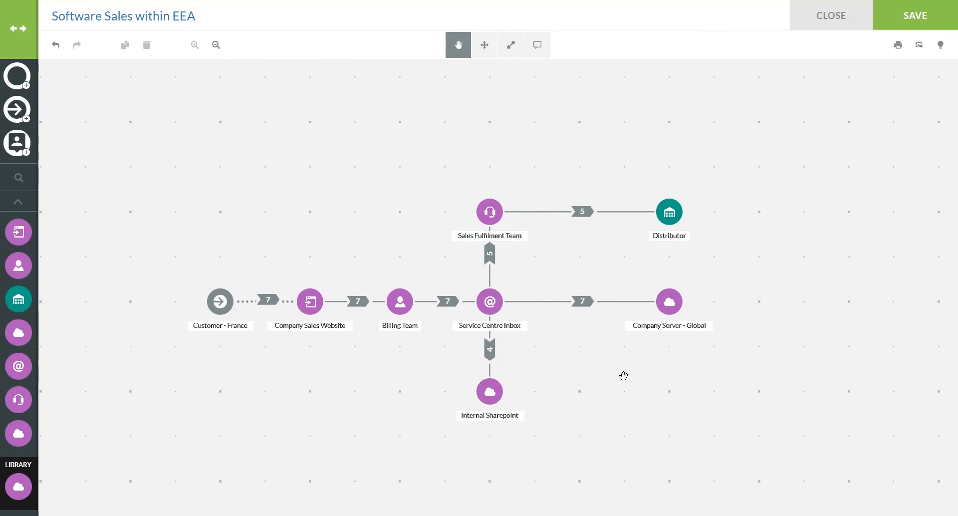
Step: Change the Company Server - Global asset type to Server and shorten its reference to Company Server
click(676, 307)
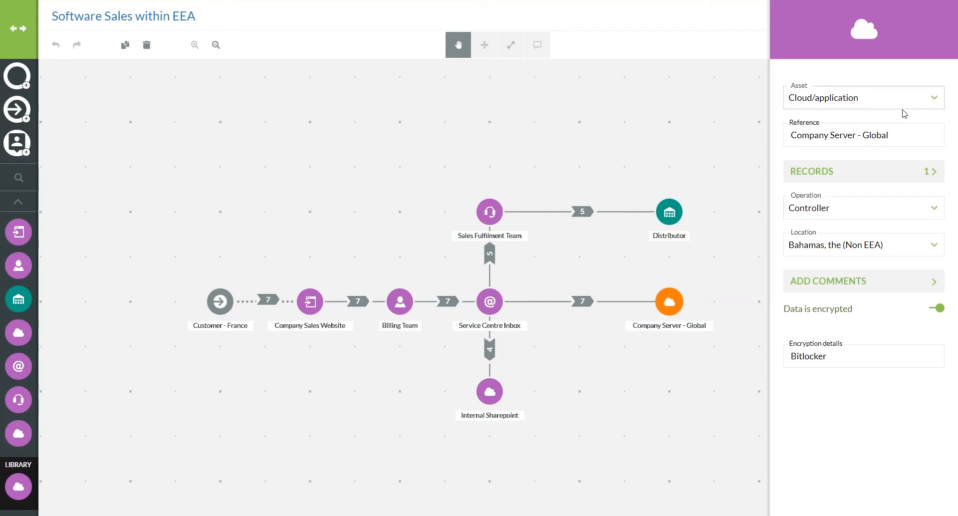
click(893, 94)
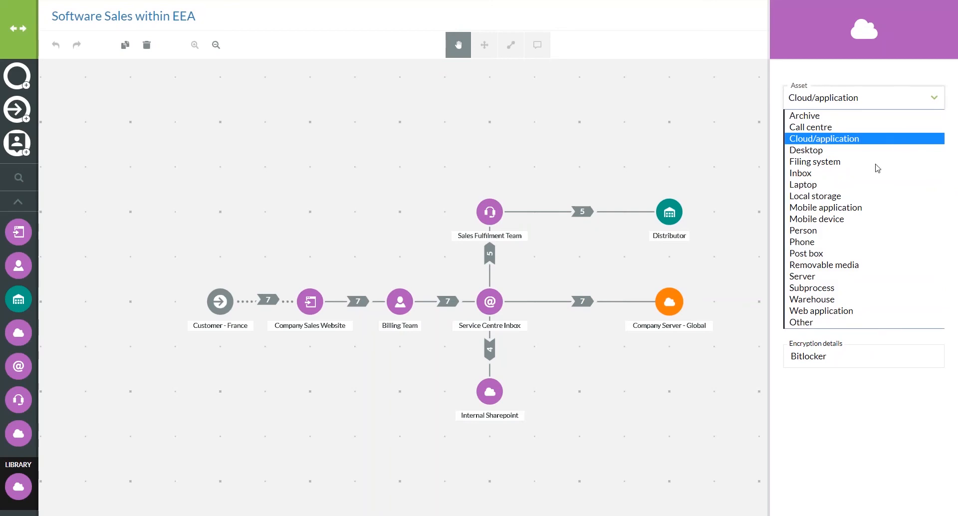
click(864, 278)
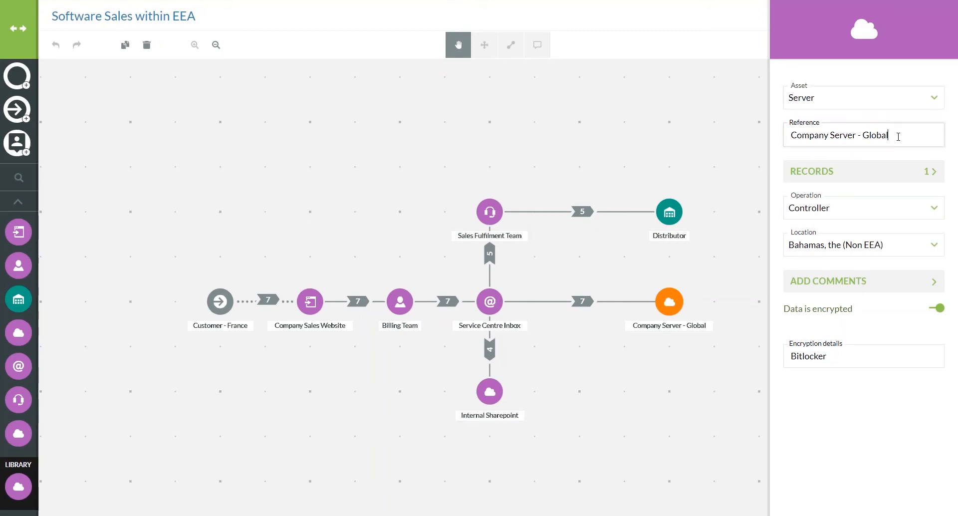
key(BackSpace)
key(BackSpace)
key(BackSpace)
key(BackSpace)
key(BackSpace)
key(BackSpace)
key(BackSpace)
key(BackSpace)
key(BackSpace)
Step: Open the server's Online Sales Transactions record for editing and review its name, classification options and format options
click(899, 174)
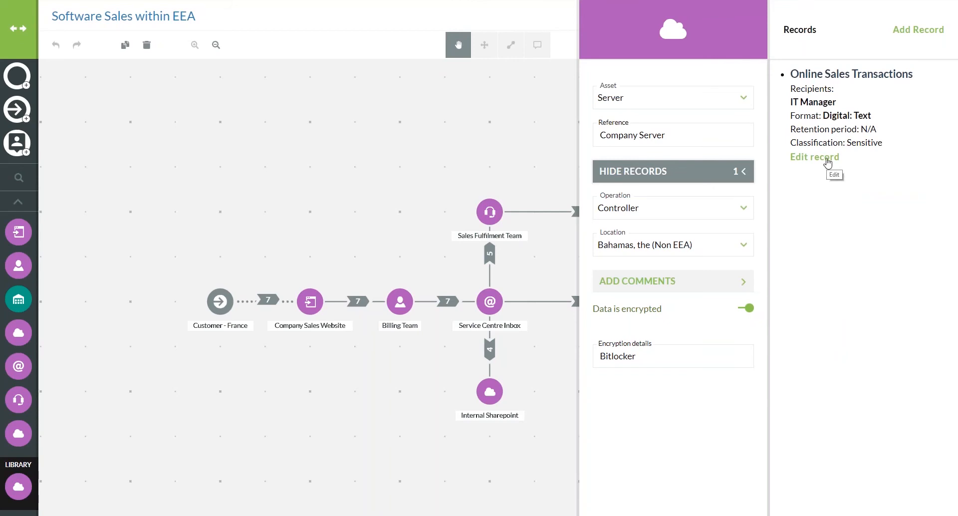
click(826, 158)
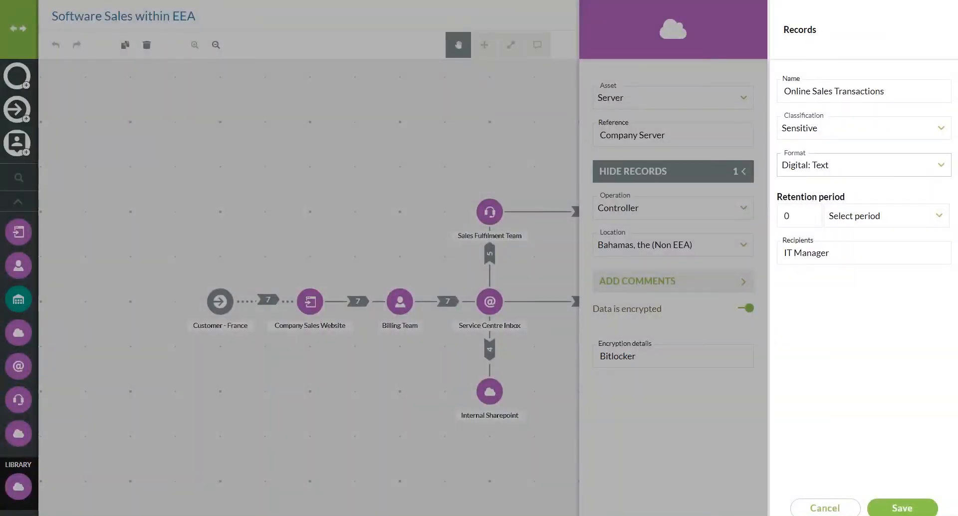
click(910, 101)
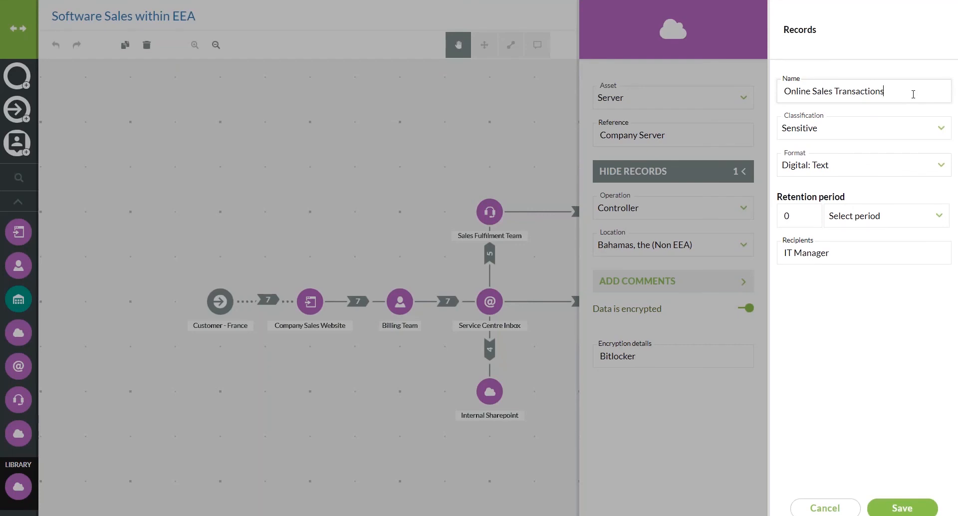
click(910, 136)
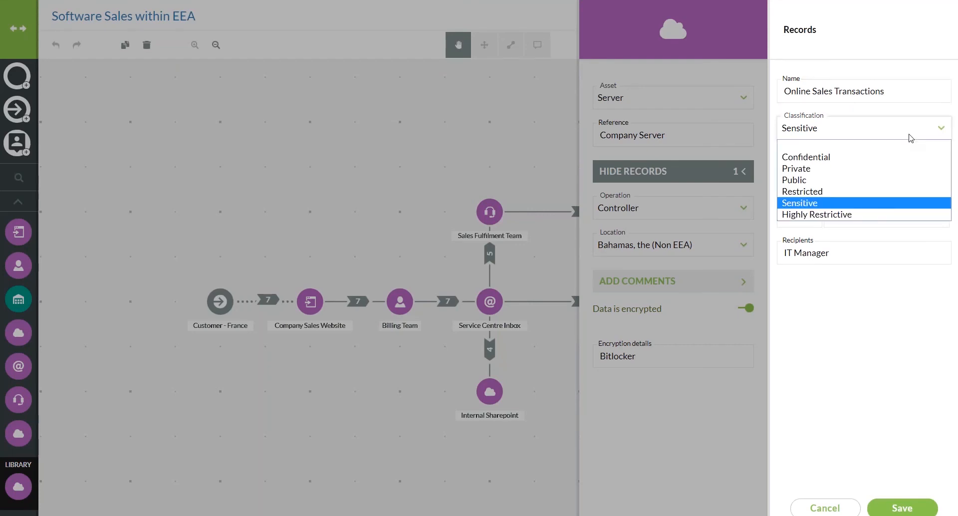
click(911, 138)
click(879, 170)
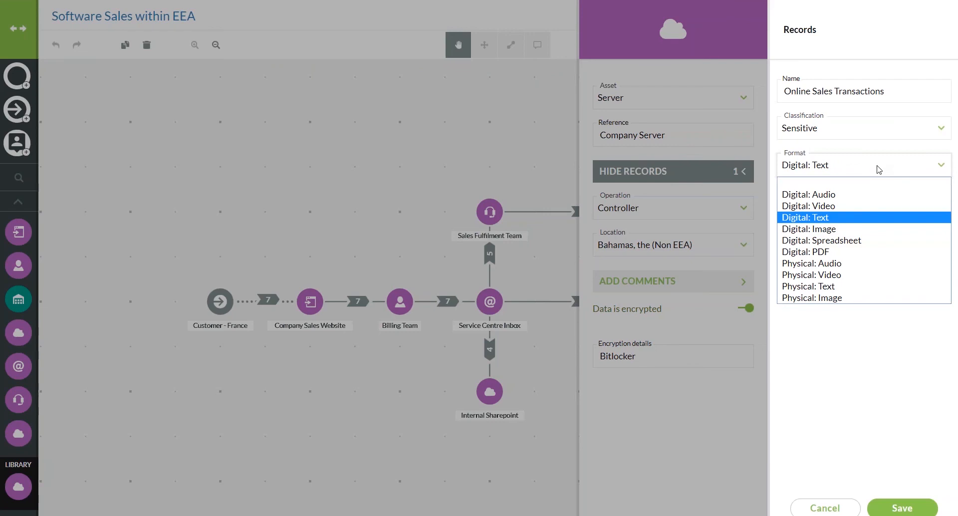
click(879, 169)
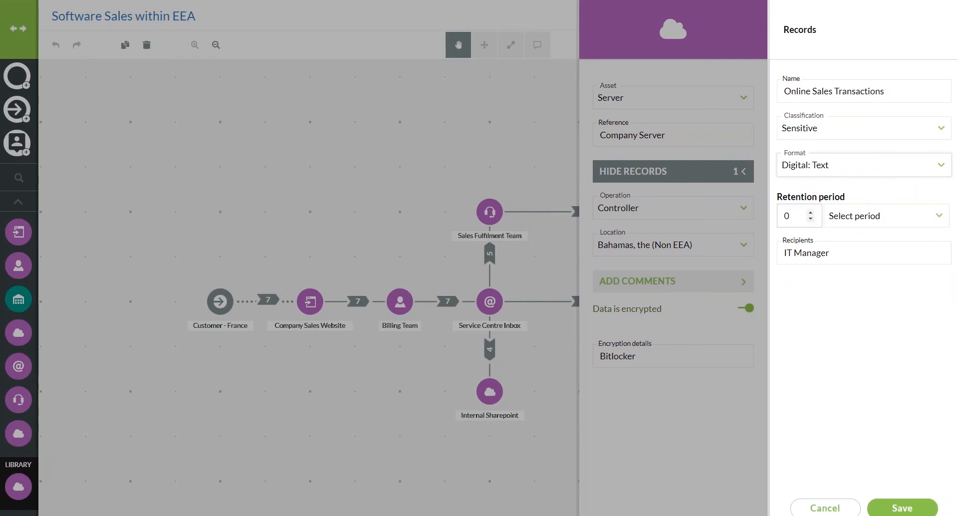
Step: Set the retention period of the Online Sales Transactions record to Unknown and save the record
click(855, 220)
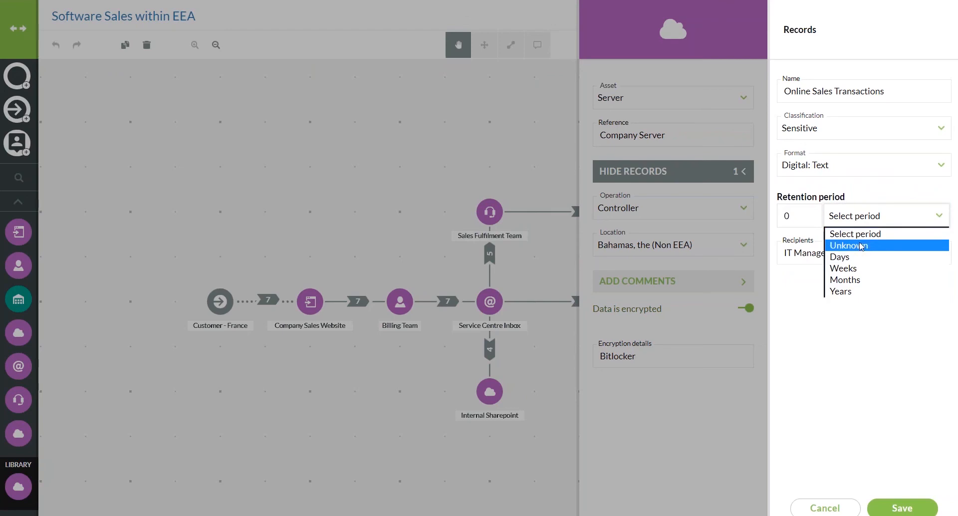
click(860, 243)
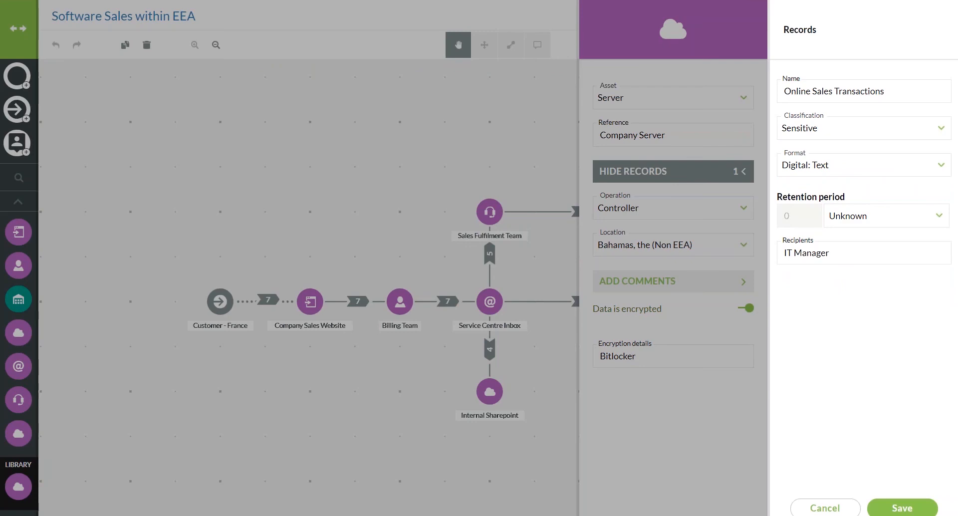
click(887, 218)
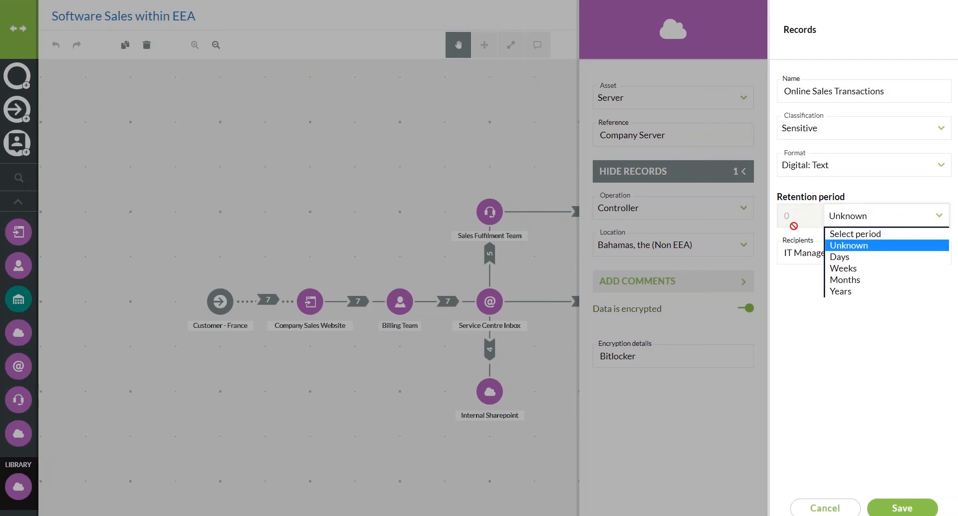
click(823, 359)
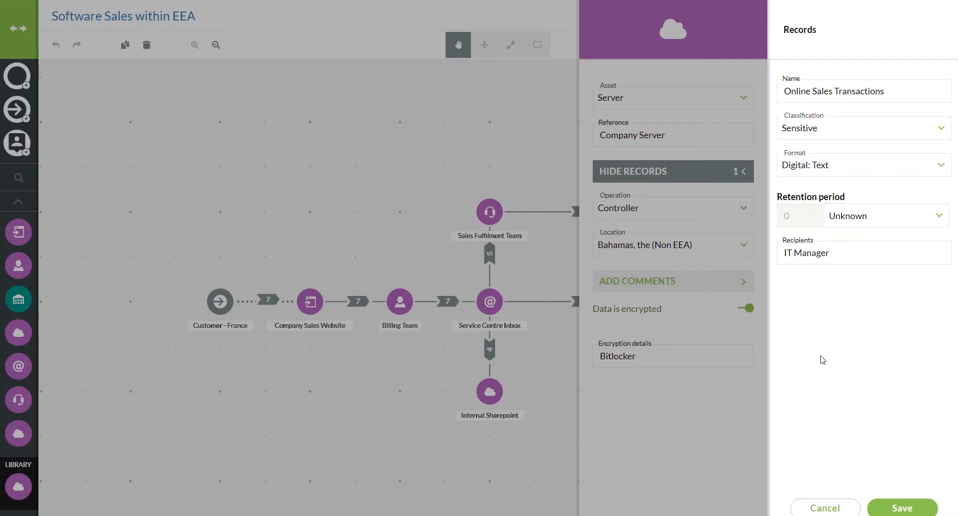
click(859, 257)
click(880, 513)
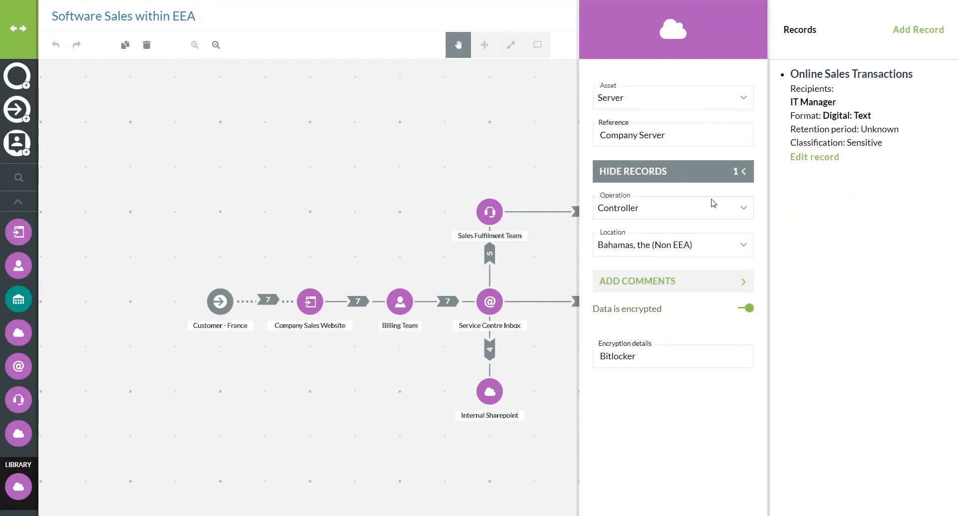
Step: Review the operation and location options of the Company Server asset, then close its records and save the asset
click(694, 207)
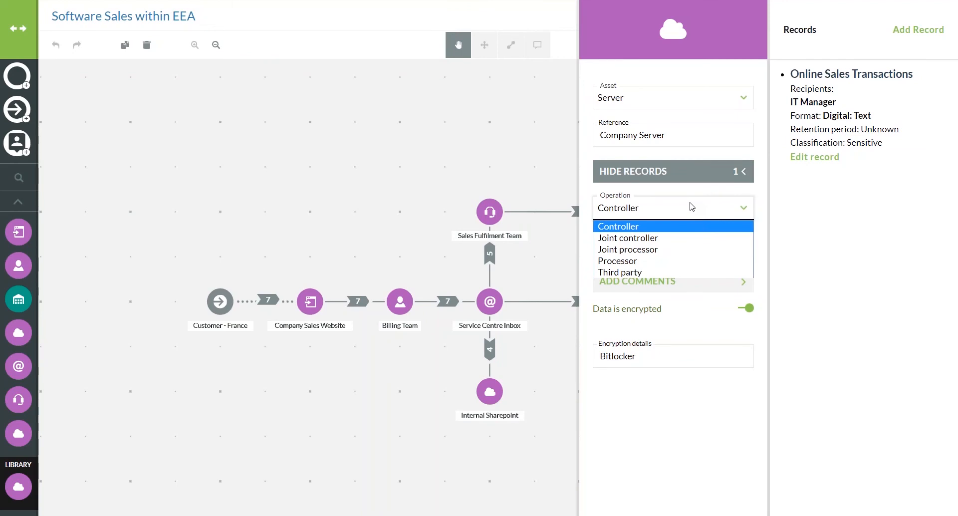
click(691, 207)
click(674, 248)
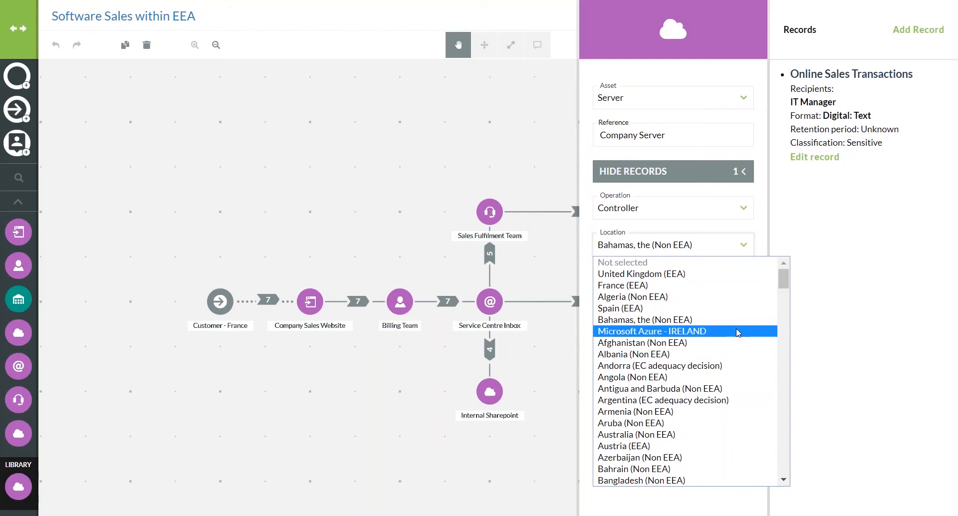
click(742, 249)
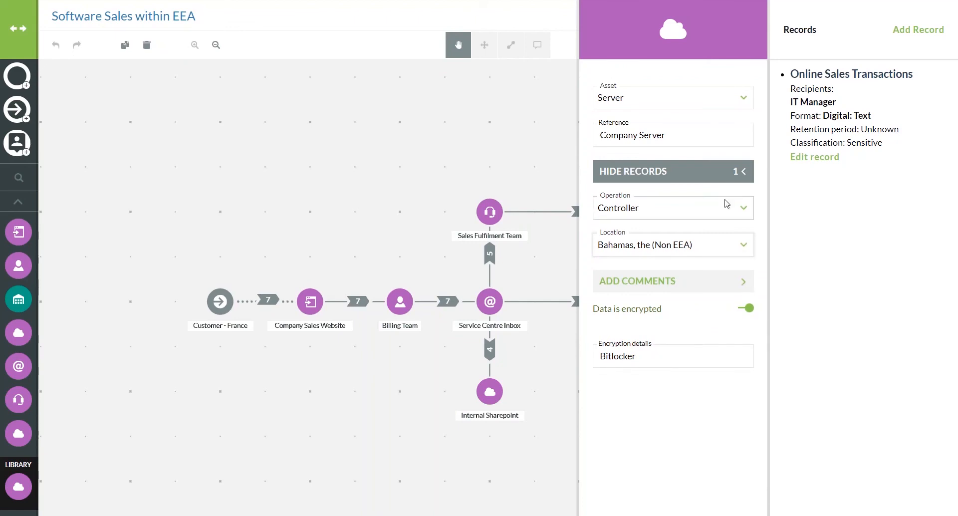
click(731, 172)
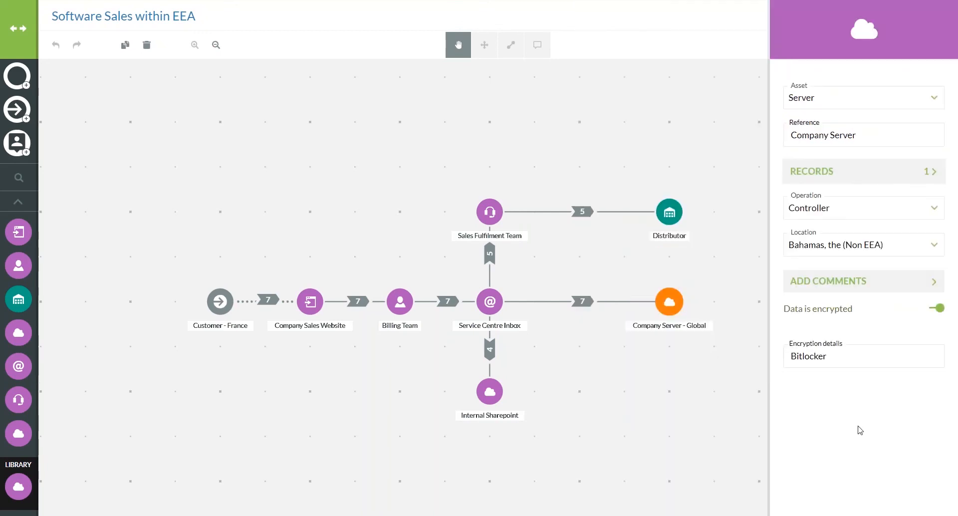
click(907, 514)
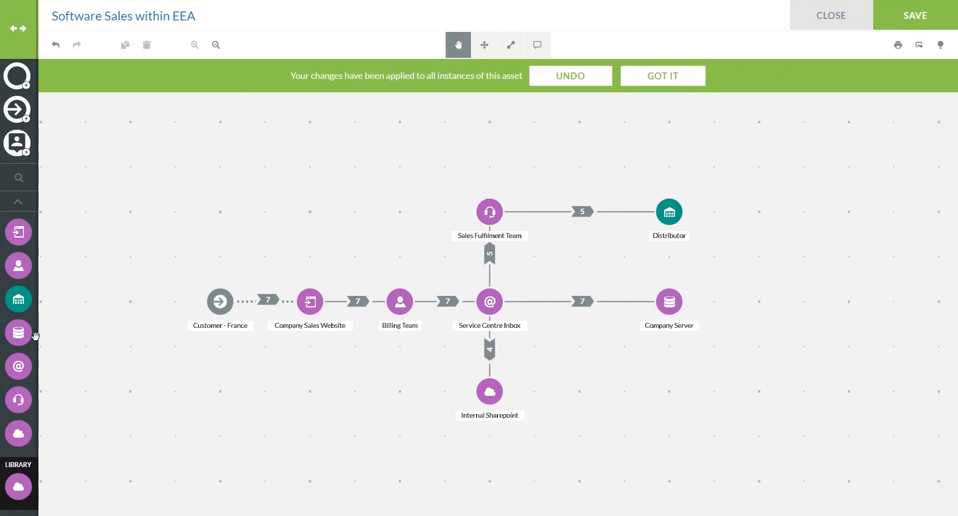
Step: Try moving the Service Centre Inbox to the empty area above Customer - France, then return it to its place beside Billing Team
mouse_move(20, 334)
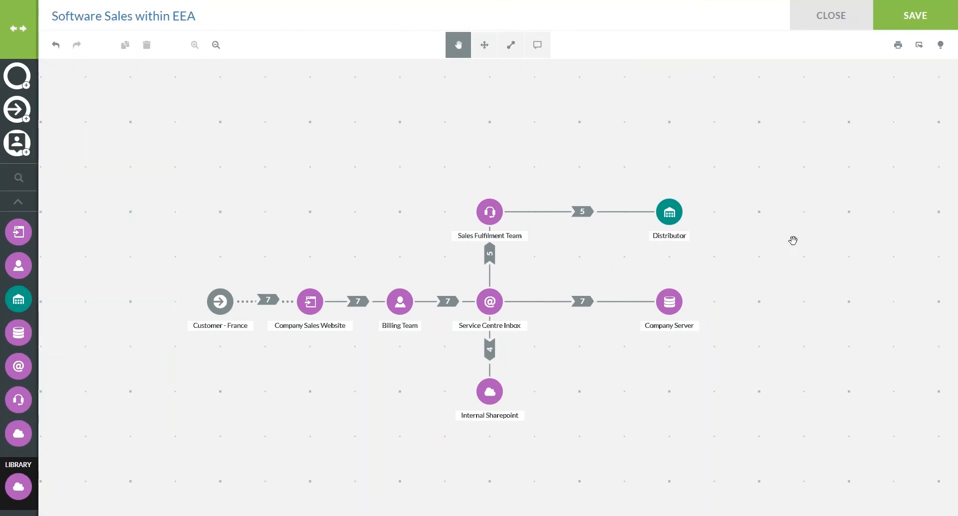
drag(752, 220, 795, 220)
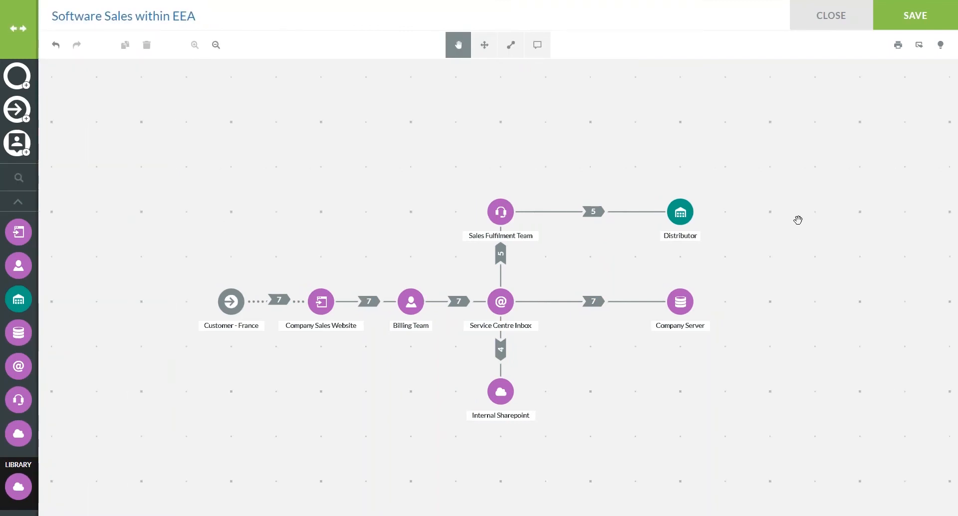
click(483, 45)
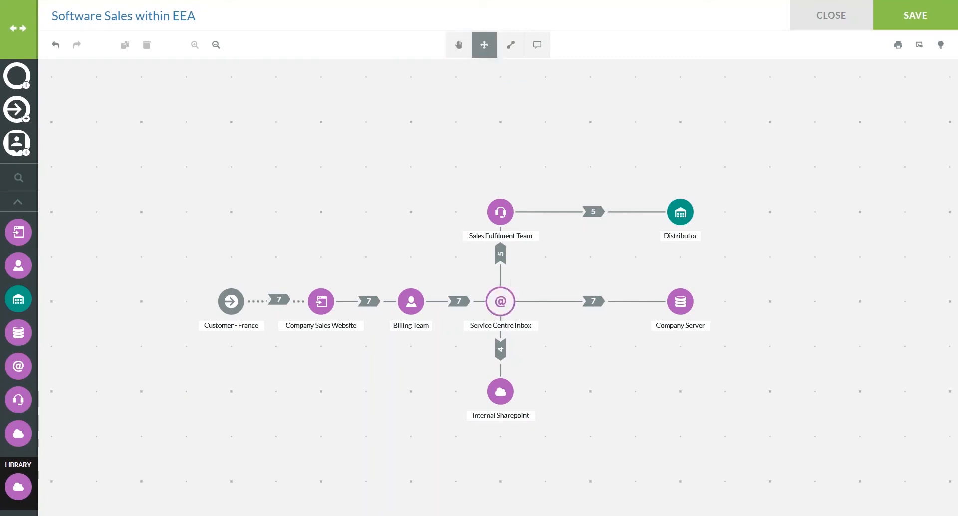
drag(494, 294, 224, 156)
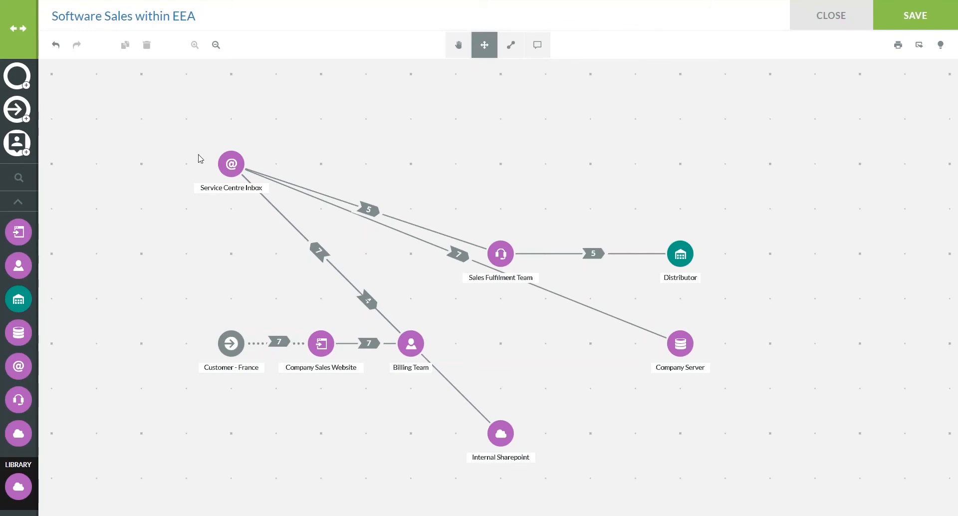
drag(226, 162, 514, 355)
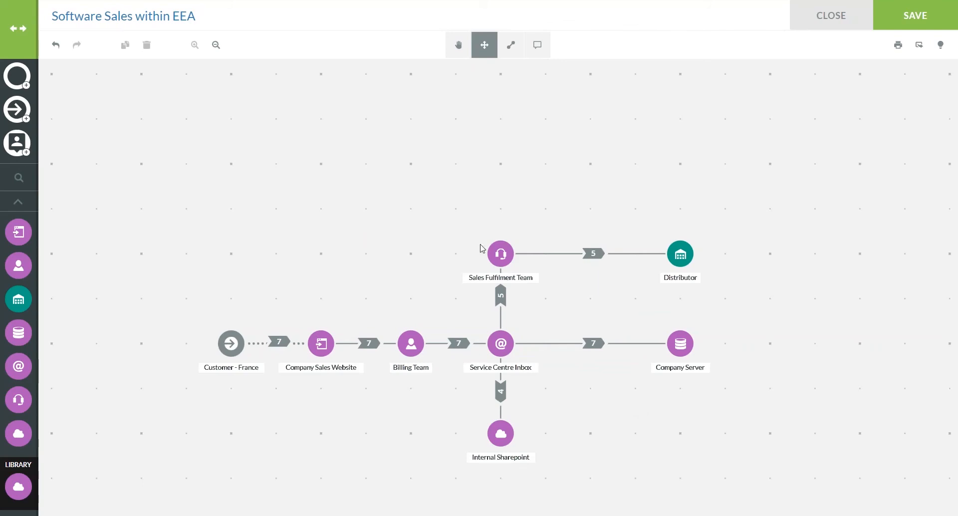
Step: Open the print preview of the data flow map's audit process report
click(458, 45)
drag(428, 180, 427, 134)
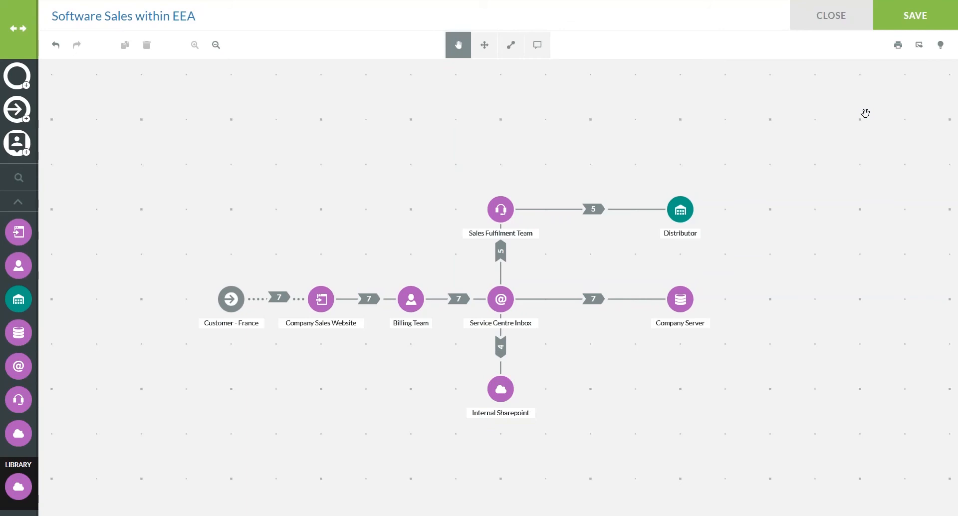
click(899, 50)
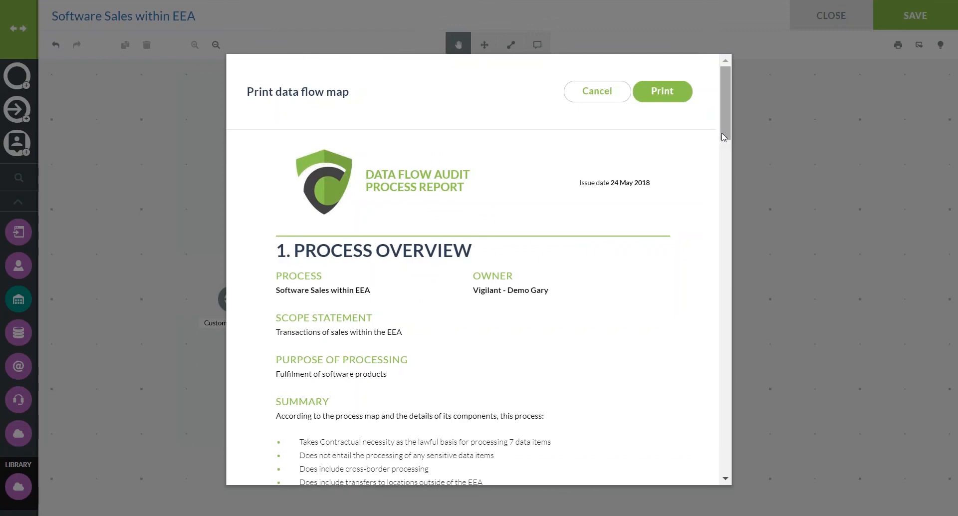
Step: Review the audit report's process overview, map, personal data inventory, data subjects and asset register sections
drag(725, 138, 727, 169)
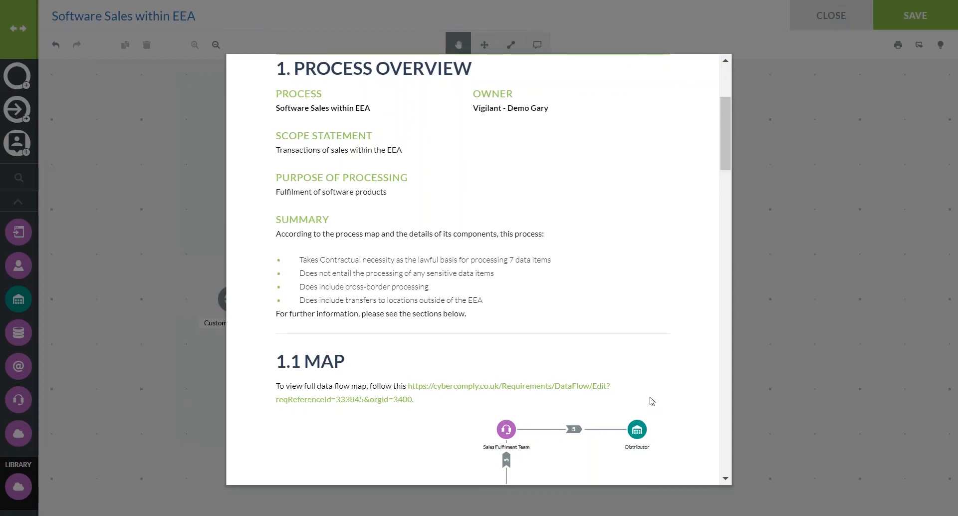
scroll(668, 398, down, 3)
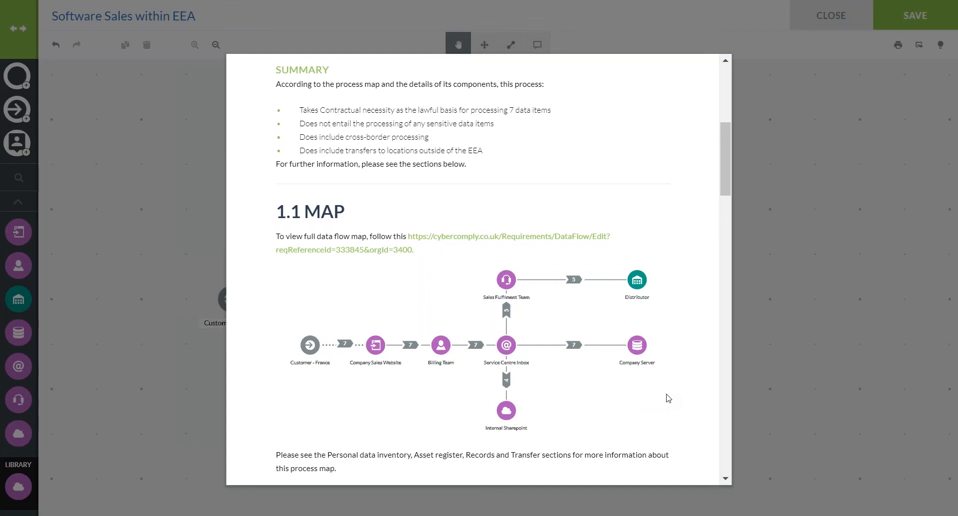
scroll(669, 397, down, 4)
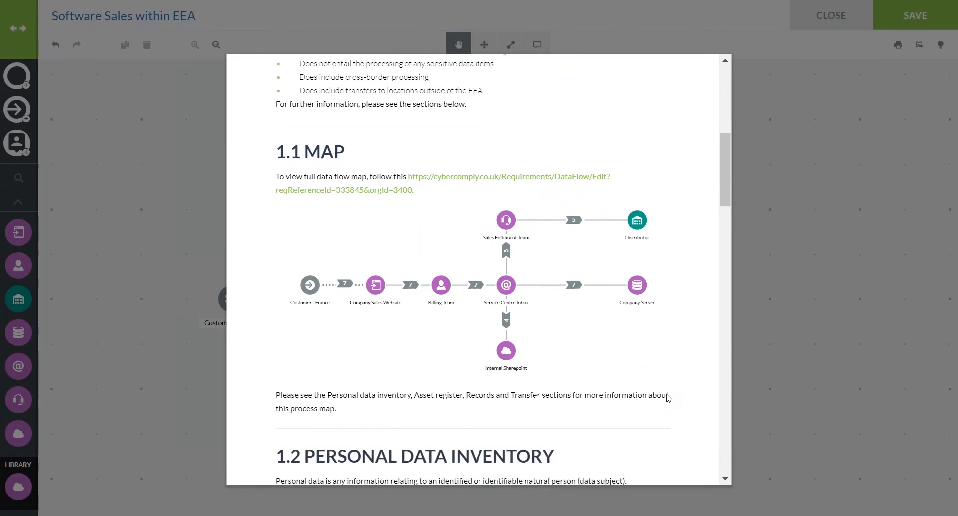
scroll(669, 398, down, 3)
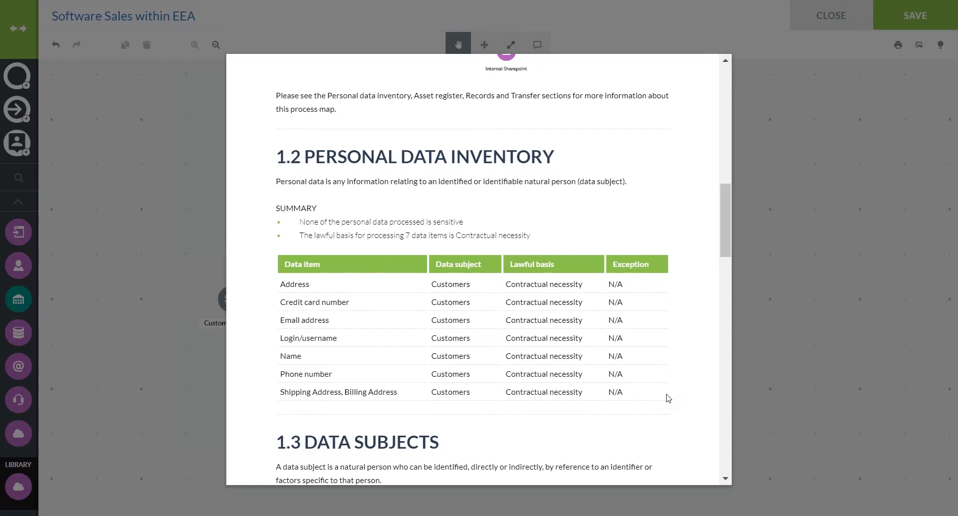
scroll(668, 398, down, 4)
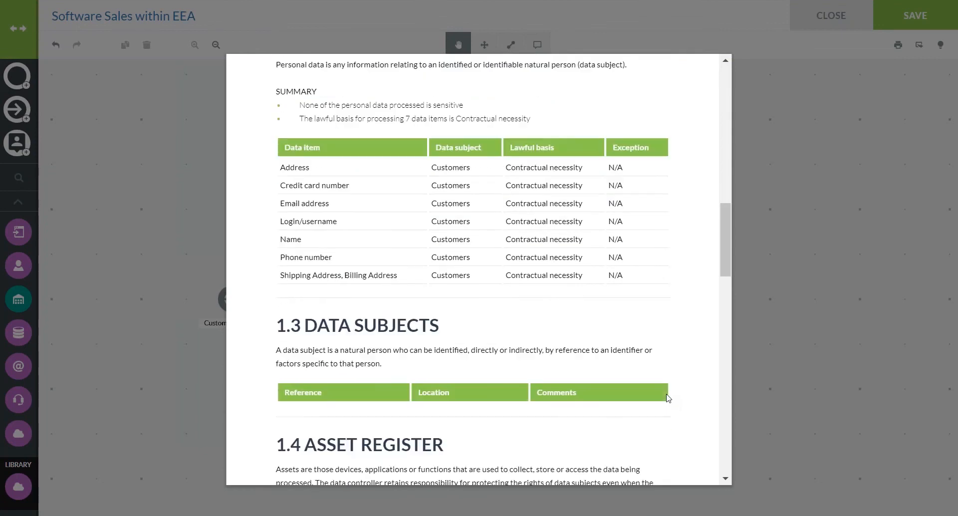
scroll(669, 398, down, 1)
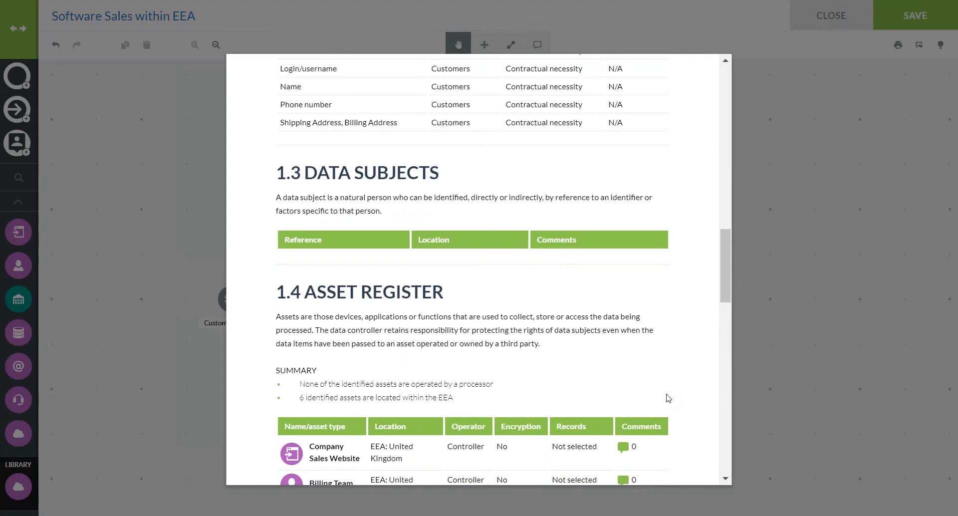
scroll(669, 398, down, 3)
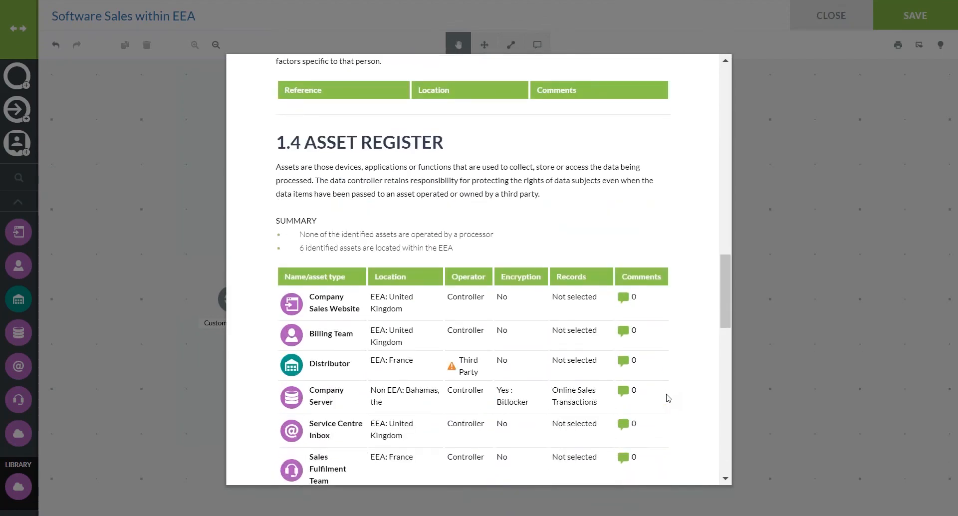
scroll(669, 398, down, 1)
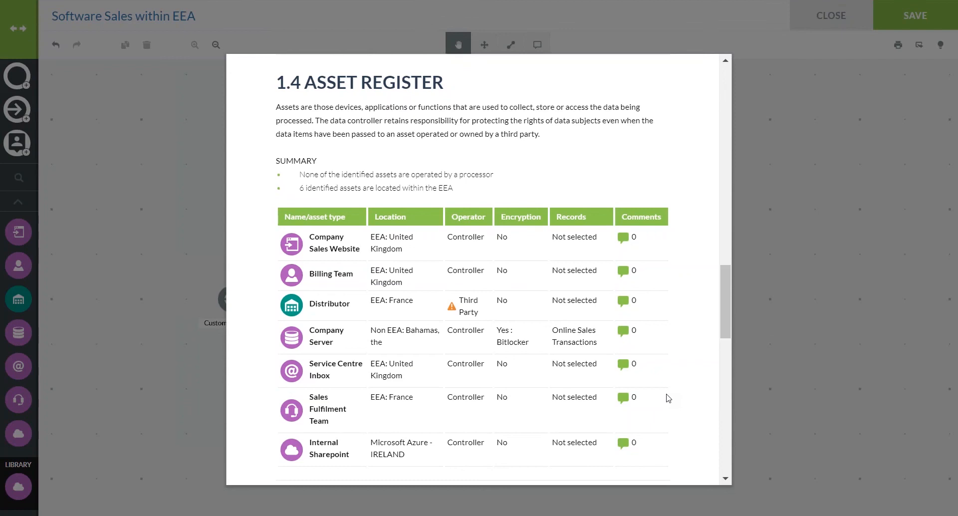
Step: Examine the Records and Transfers sections of the audit report, then close the print preview without printing
scroll(668, 398, down, 4)
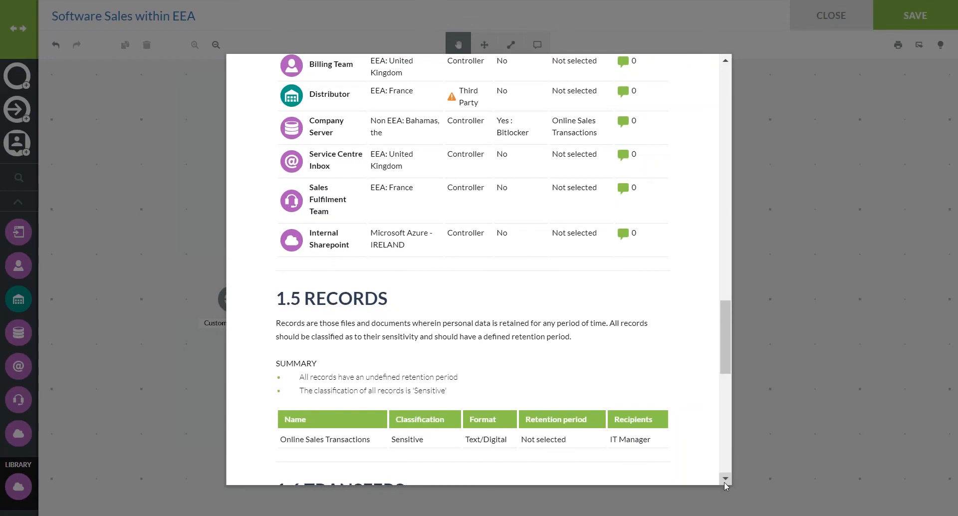
scroll(724, 484, down, 4)
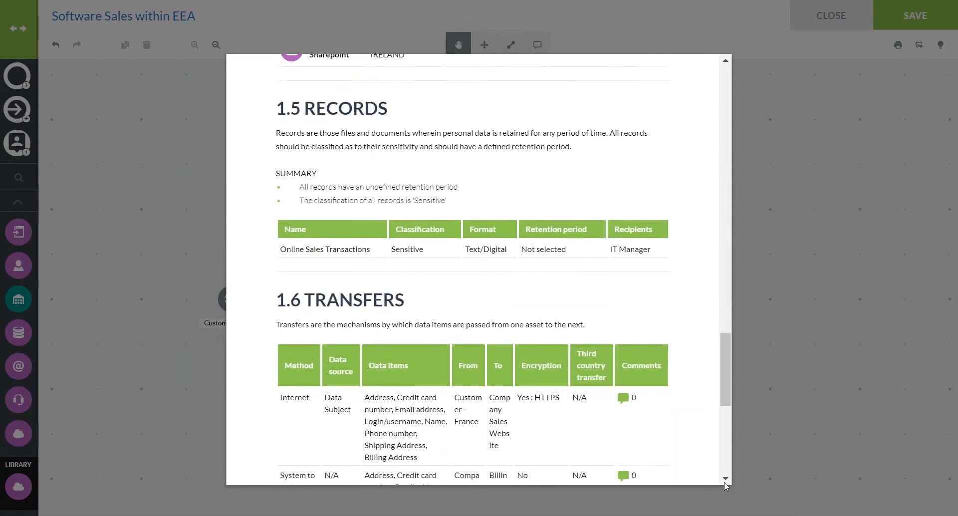
scroll(725, 483, down, 5)
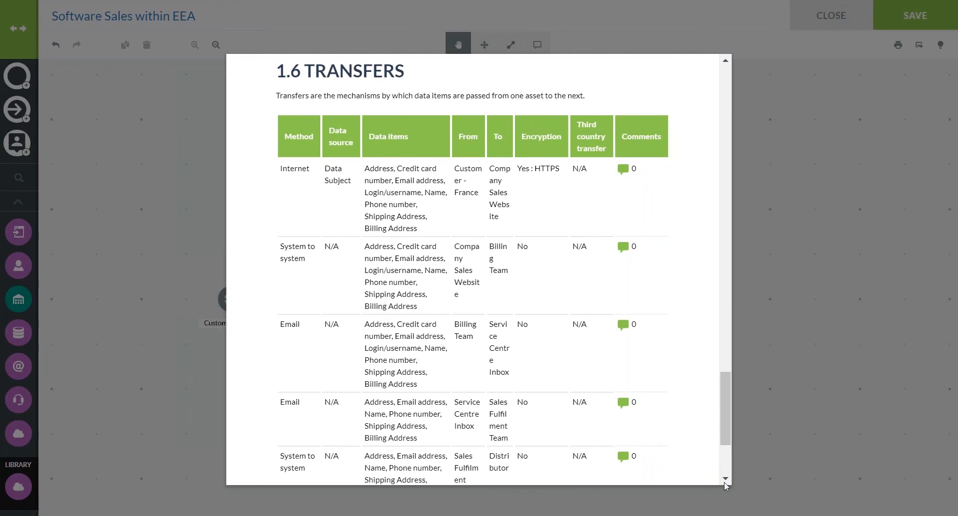
scroll(726, 483, down, 3)
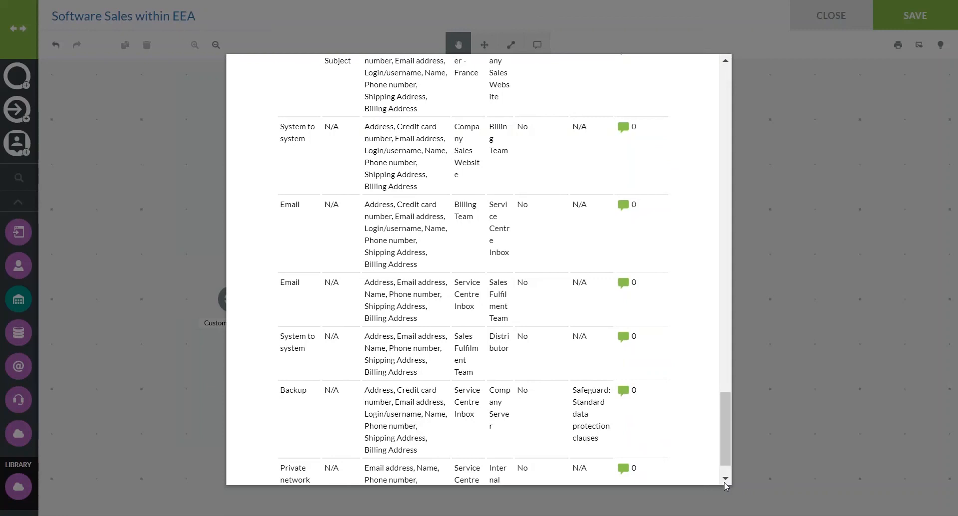
scroll(725, 483, up, 2)
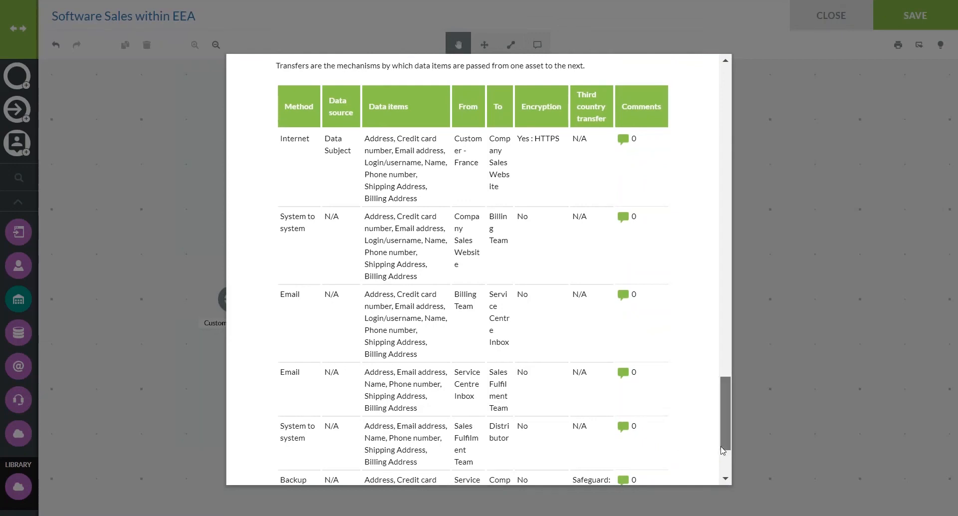
drag(723, 450, 750, 115)
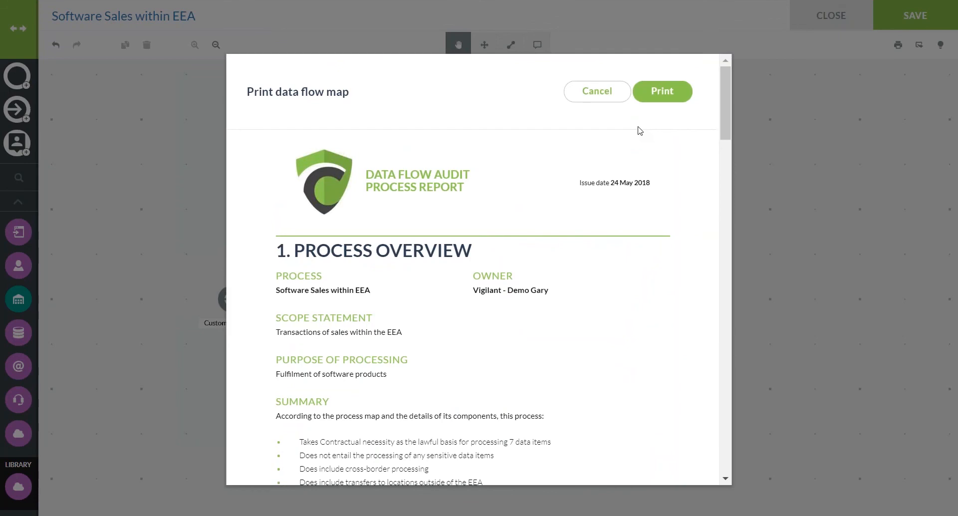
click(604, 93)
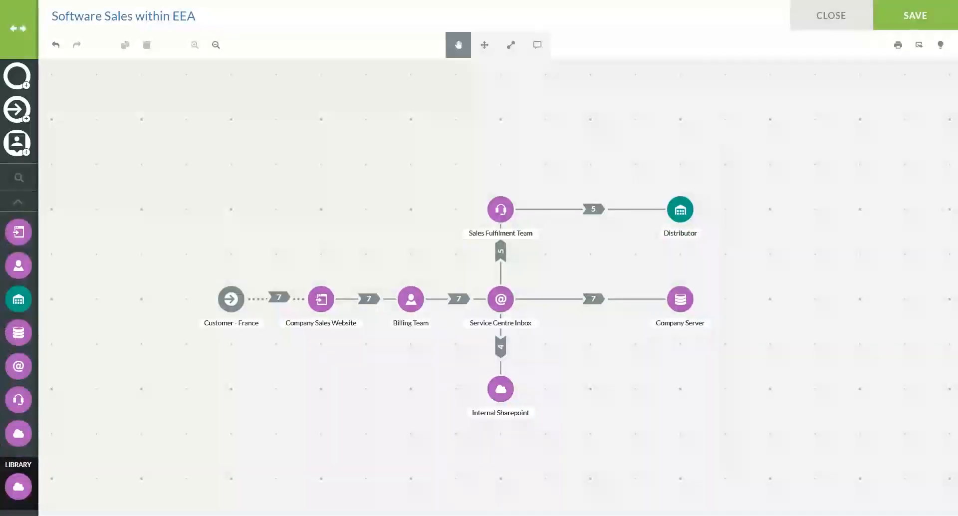
Step: Save the Software Sales within EEA data flow map, dismiss the notice and close the map to return to the process list
click(905, 26)
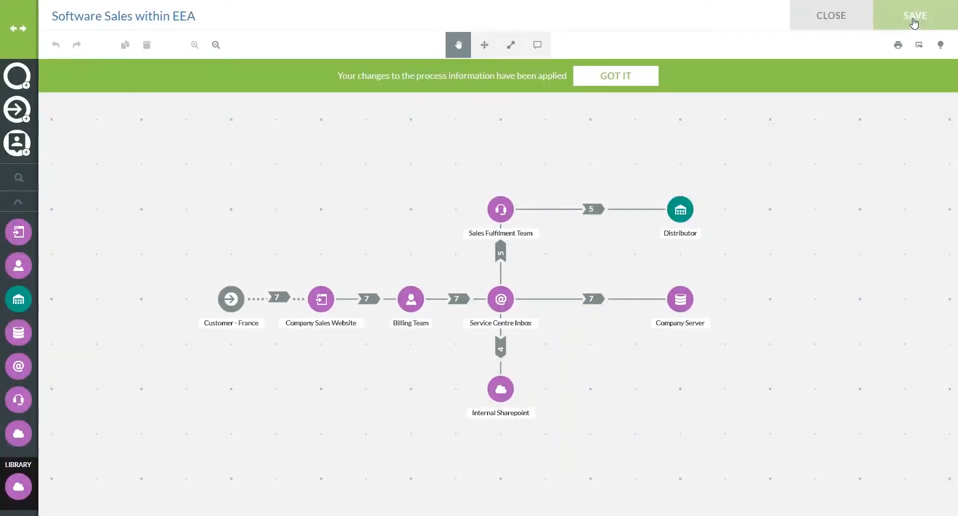
click(649, 79)
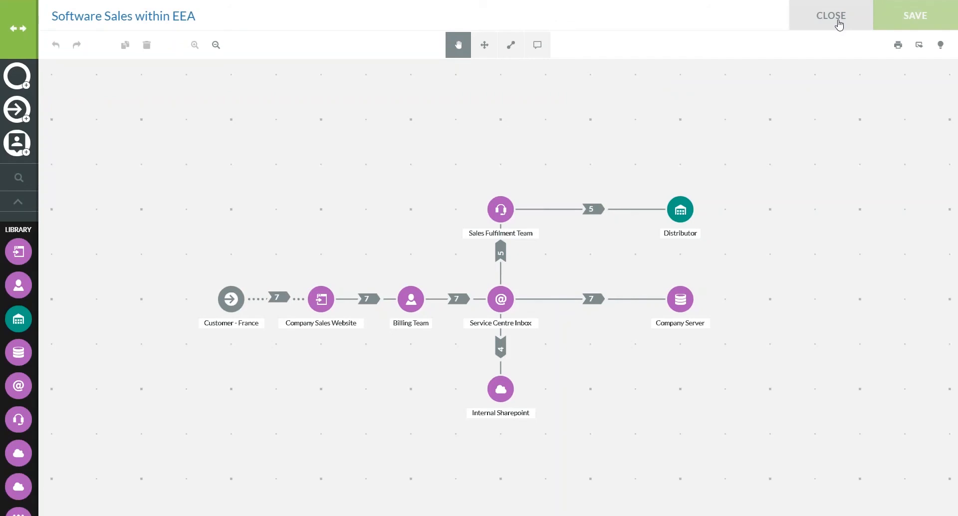
click(832, 15)
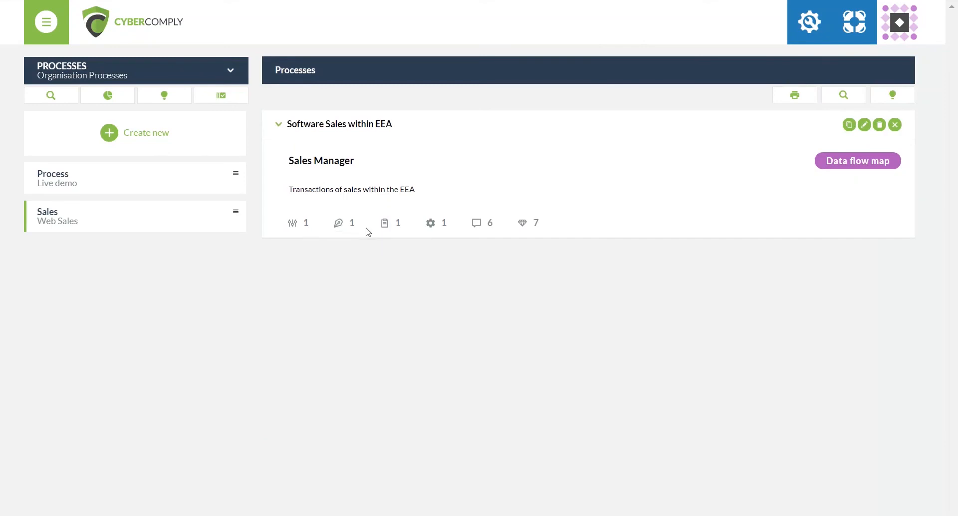
click(543, 231)
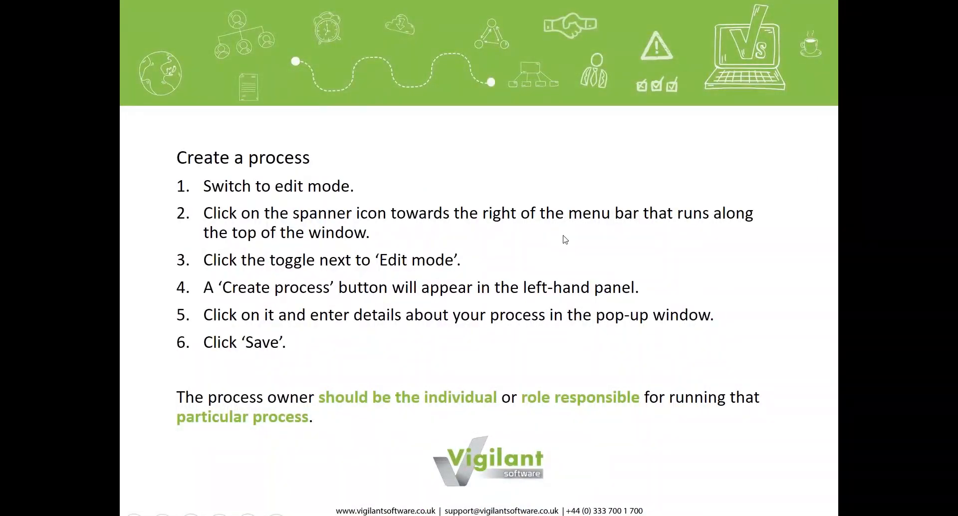
click(564, 239)
click(565, 240)
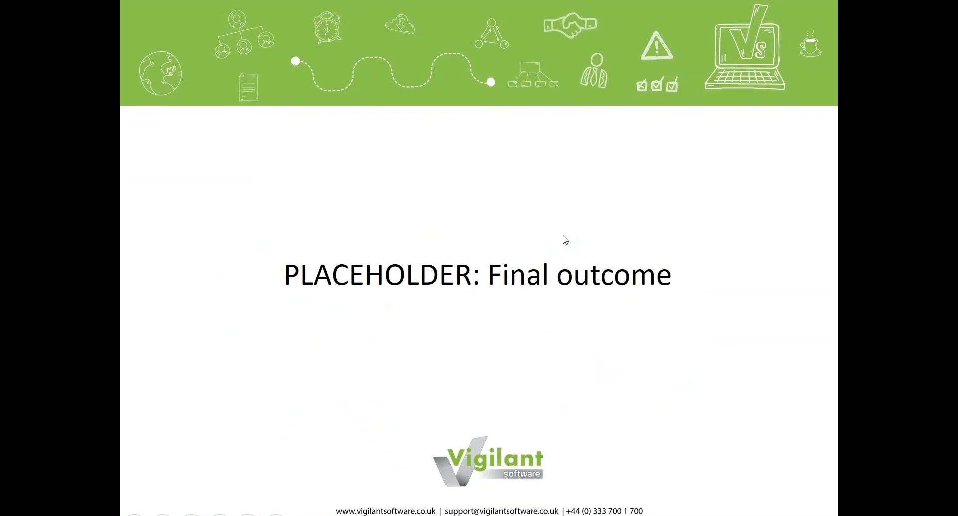
click(565, 240)
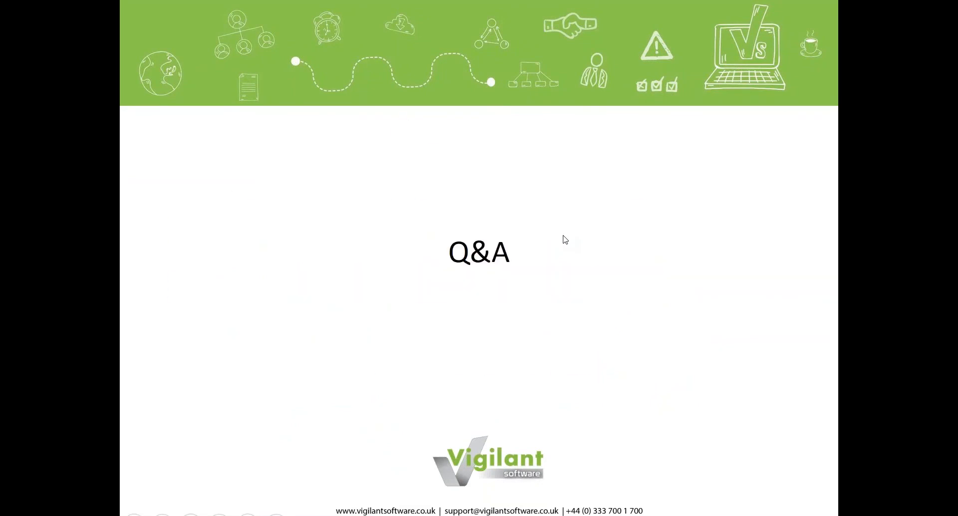
click(565, 239)
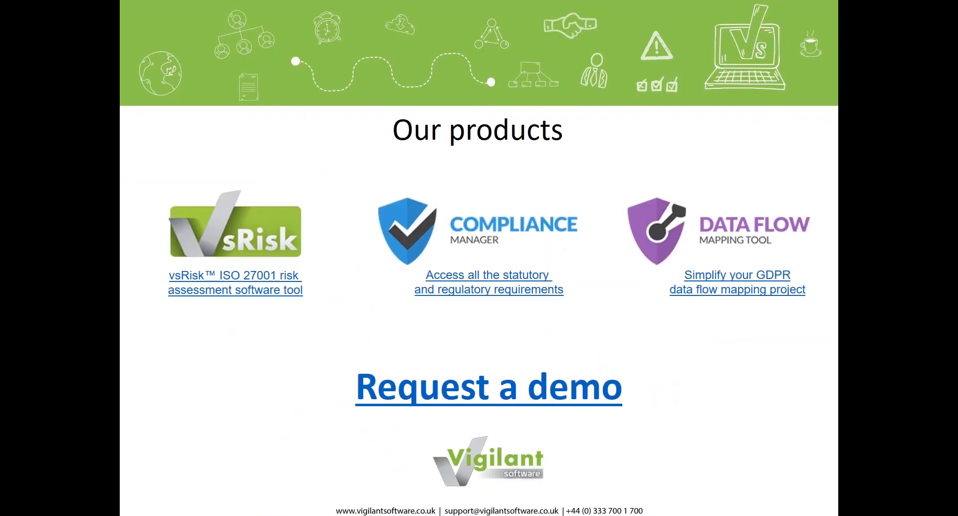